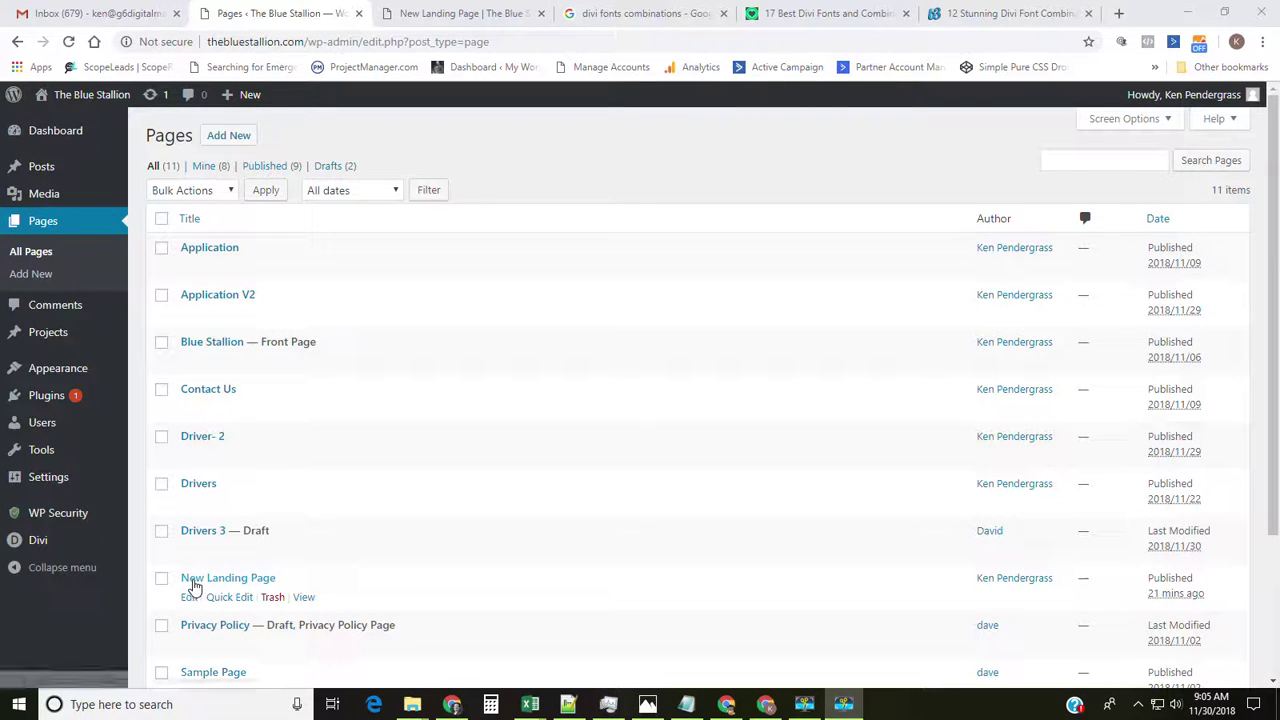
- Open New Landing Page for editing and check its module layout and the Divi Builder settings
{"action": "left_click", "coordinate": [189, 598]}
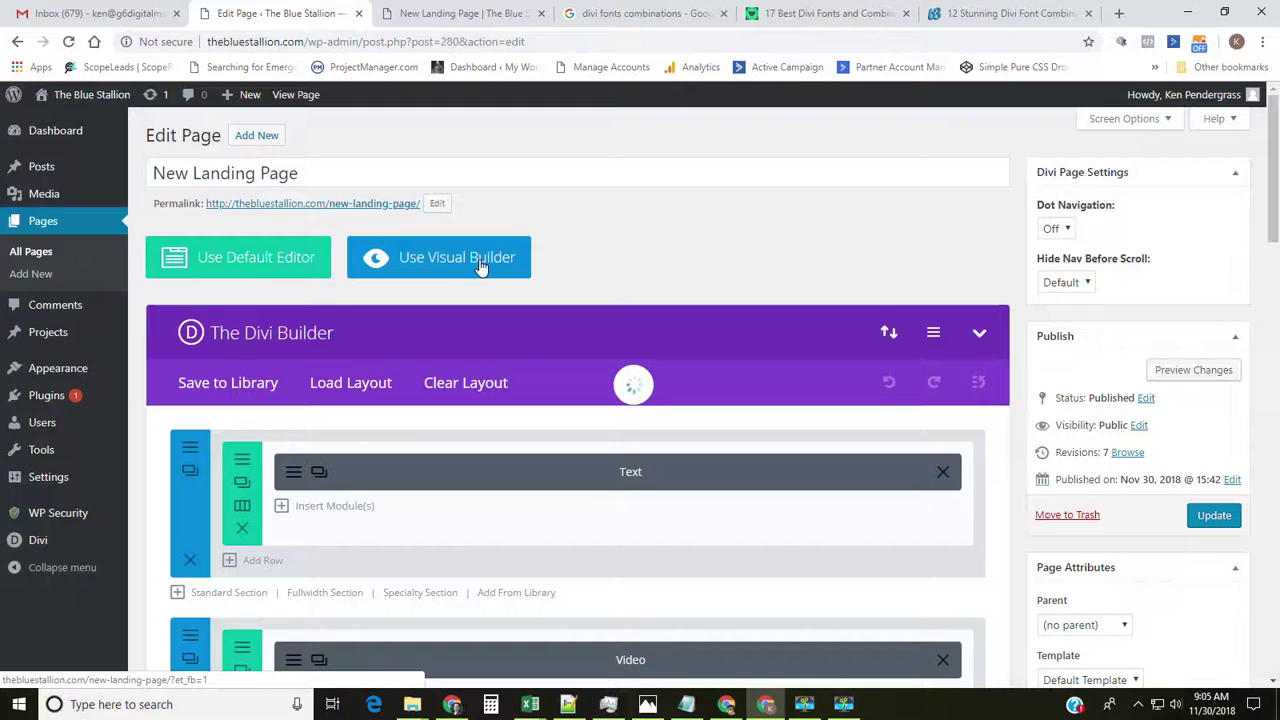
{"action": "scroll", "coordinate": [480, 265], "scroll_direction": "down", "scroll_amount": 3}
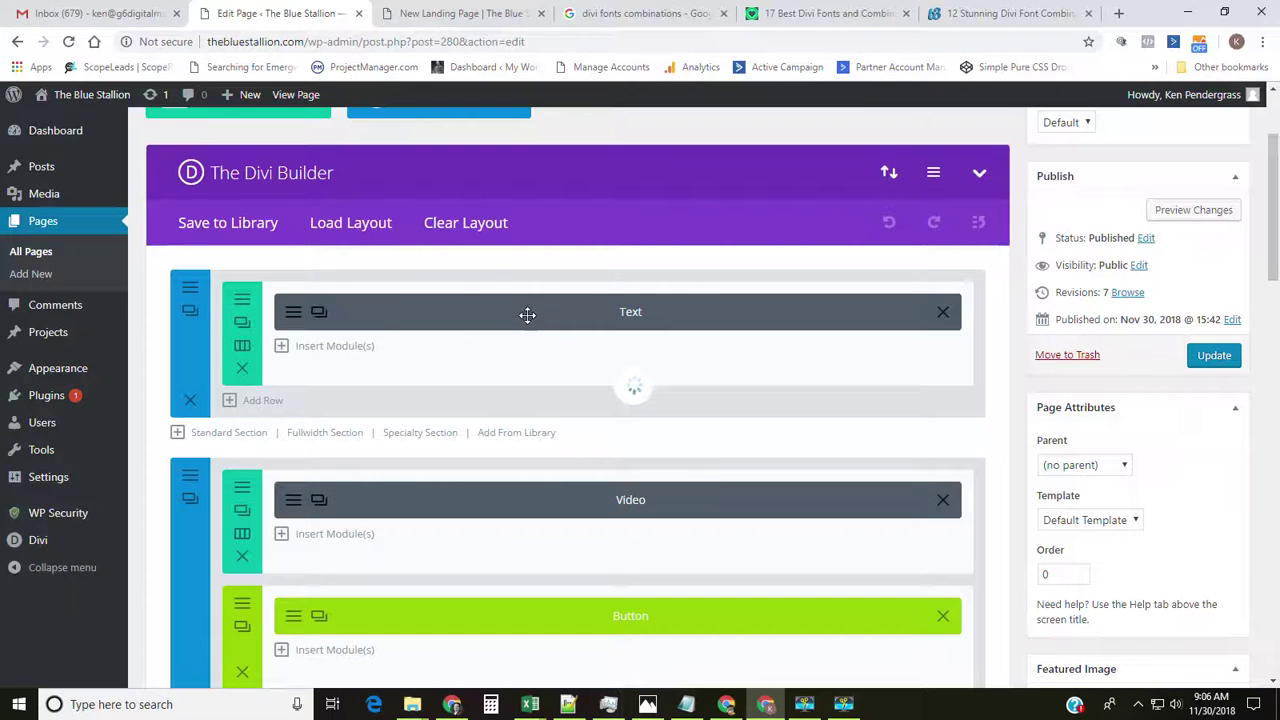
{"action": "scroll", "coordinate": [523, 330], "scroll_direction": "down", "scroll_amount": 3}
{"action": "scroll", "coordinate": [520, 330], "scroll_direction": "up", "scroll_amount": 3}
{"action": "scroll", "coordinate": [555, 332], "scroll_direction": "up", "scroll_amount": 1}
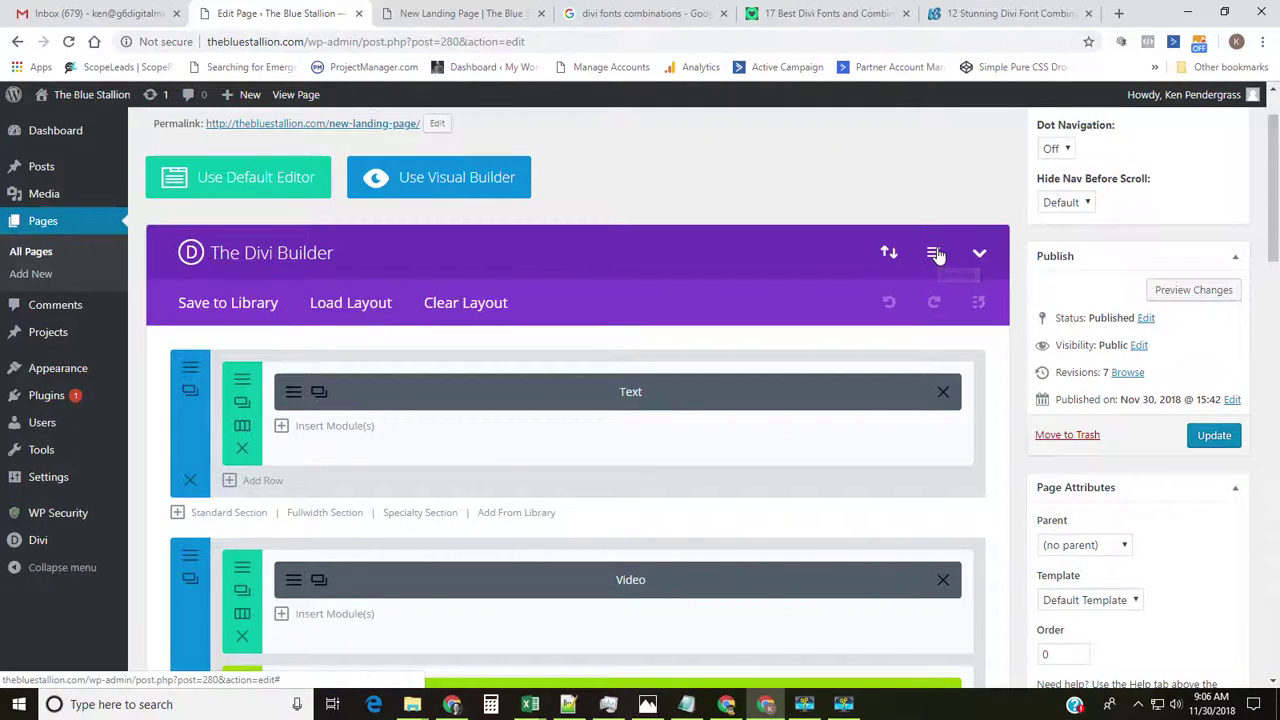
{"action": "left_click", "coordinate": [937, 255]}
{"action": "left_click", "coordinate": [774, 232]}
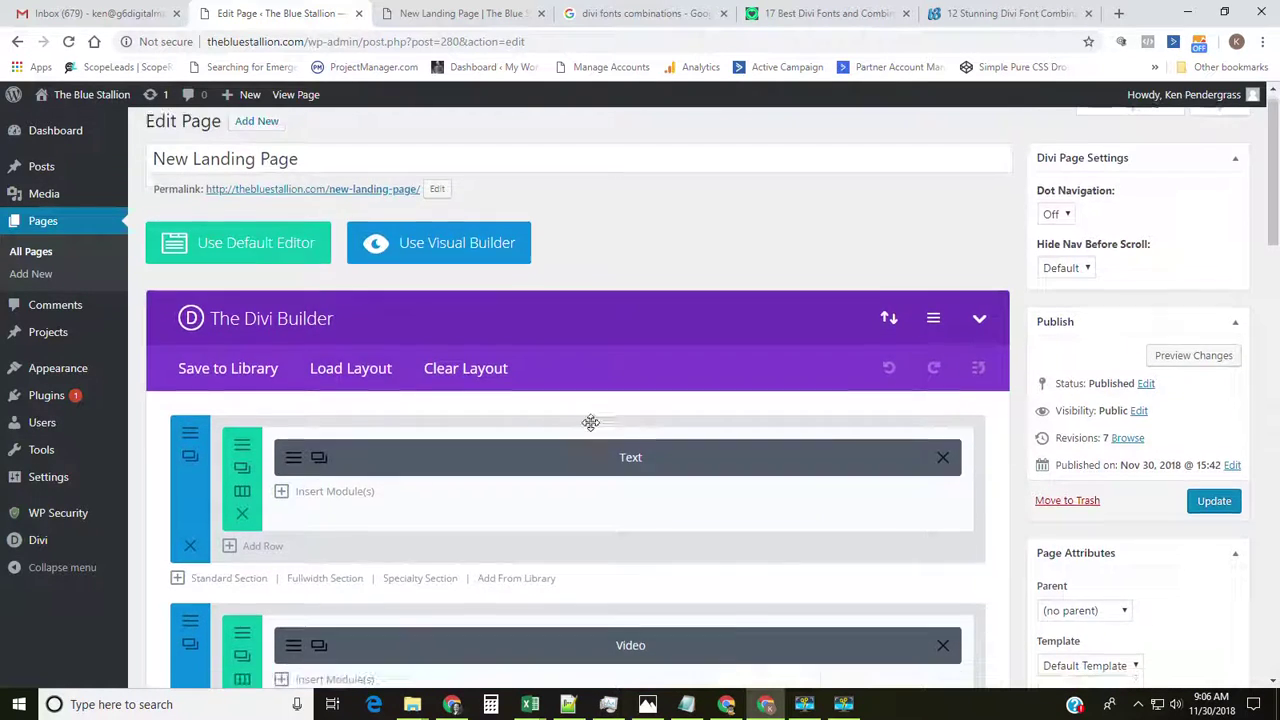
- Switch the landing page from the backend builder to the Visual Builder
{"action": "scroll", "coordinate": [588, 426], "scroll_direction": "down", "scroll_amount": 4}
{"action": "scroll", "coordinate": [590, 427], "scroll_direction": "up", "scroll_amount": 2}
{"action": "scroll", "coordinate": [590, 427], "scroll_direction": "up", "scroll_amount": 2}
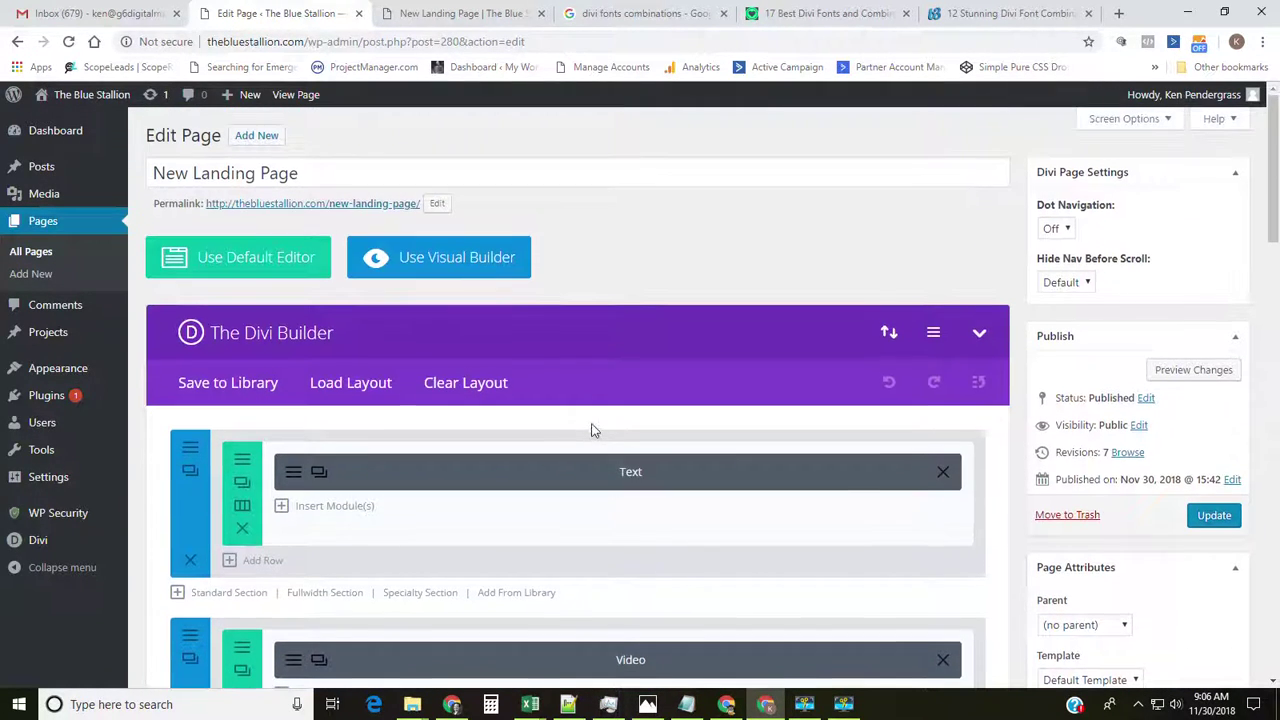
{"action": "left_click", "coordinate": [433, 265]}
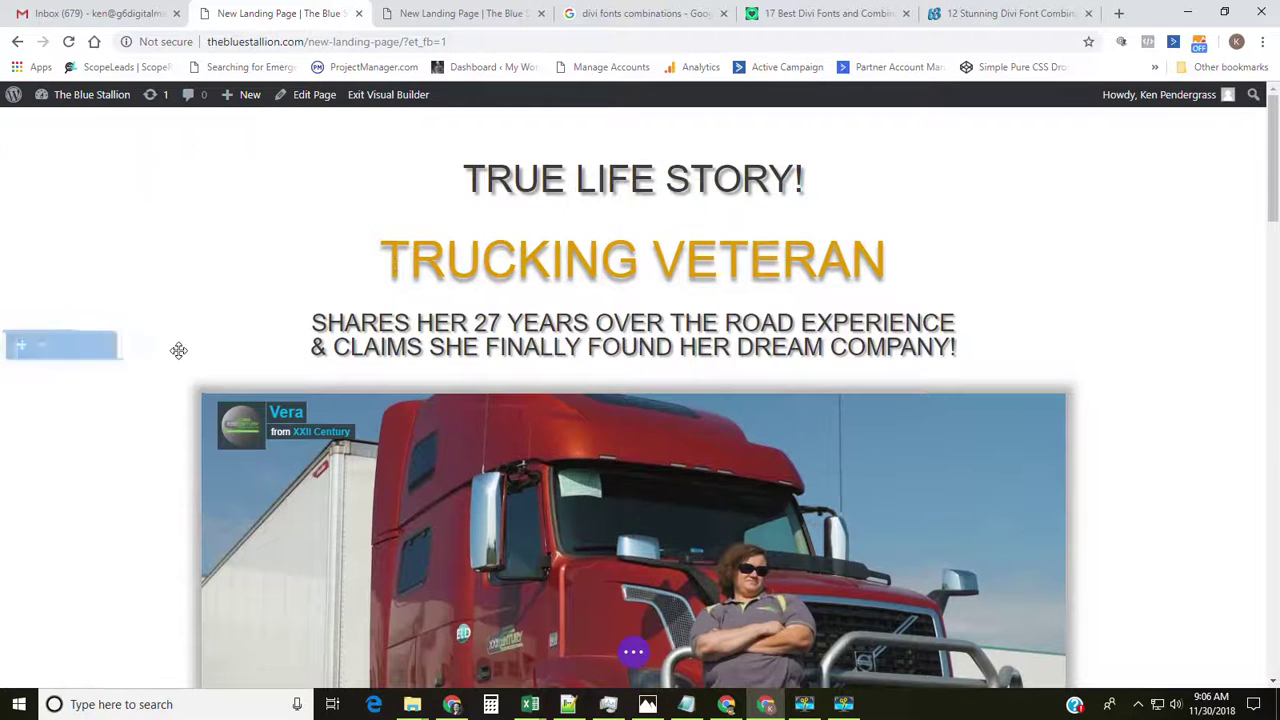
- Look over the page and the column layout choices for the headline row
{"action": "scroll", "coordinate": [178, 354], "scroll_direction": "down", "scroll_amount": 4}
{"action": "scroll", "coordinate": [178, 354], "scroll_direction": "up", "scroll_amount": 4}
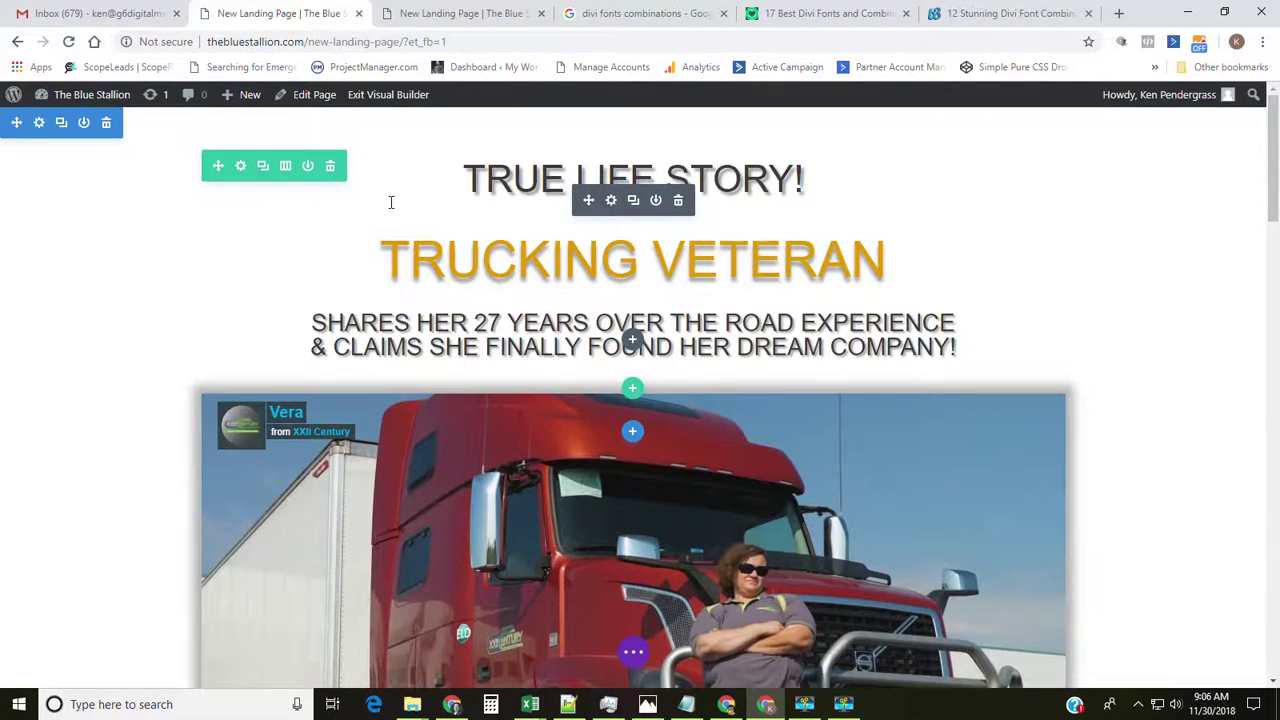
{"action": "left_click", "coordinate": [286, 168]}
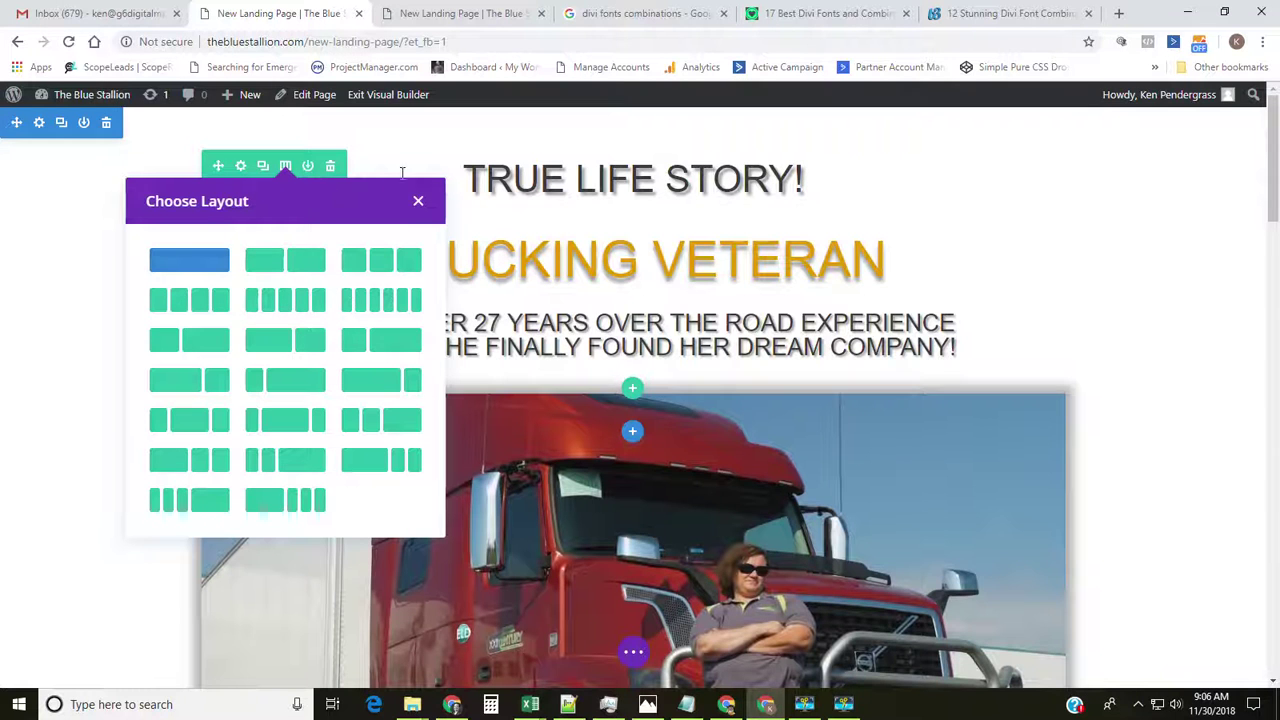
{"action": "left_click", "coordinate": [419, 203]}
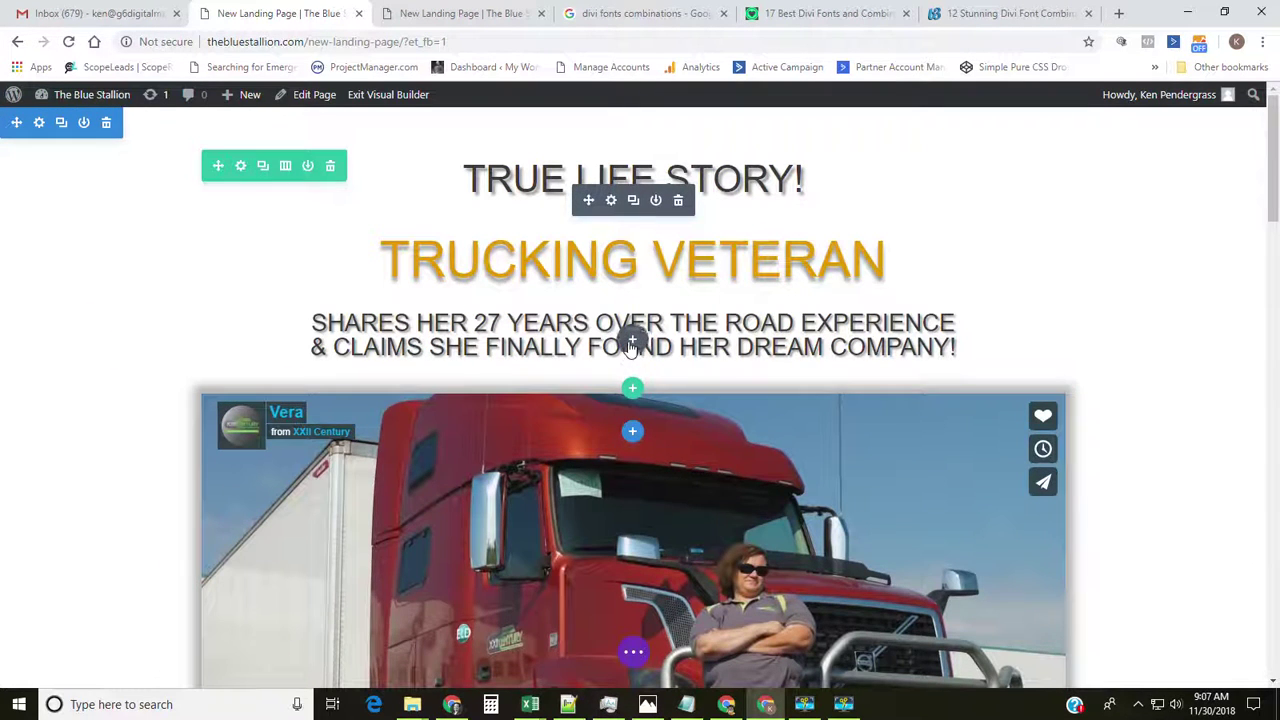
- Insert a new Text module below the headline text and save it with its placeholder content
{"action": "left_click", "coordinate": [632, 342]}
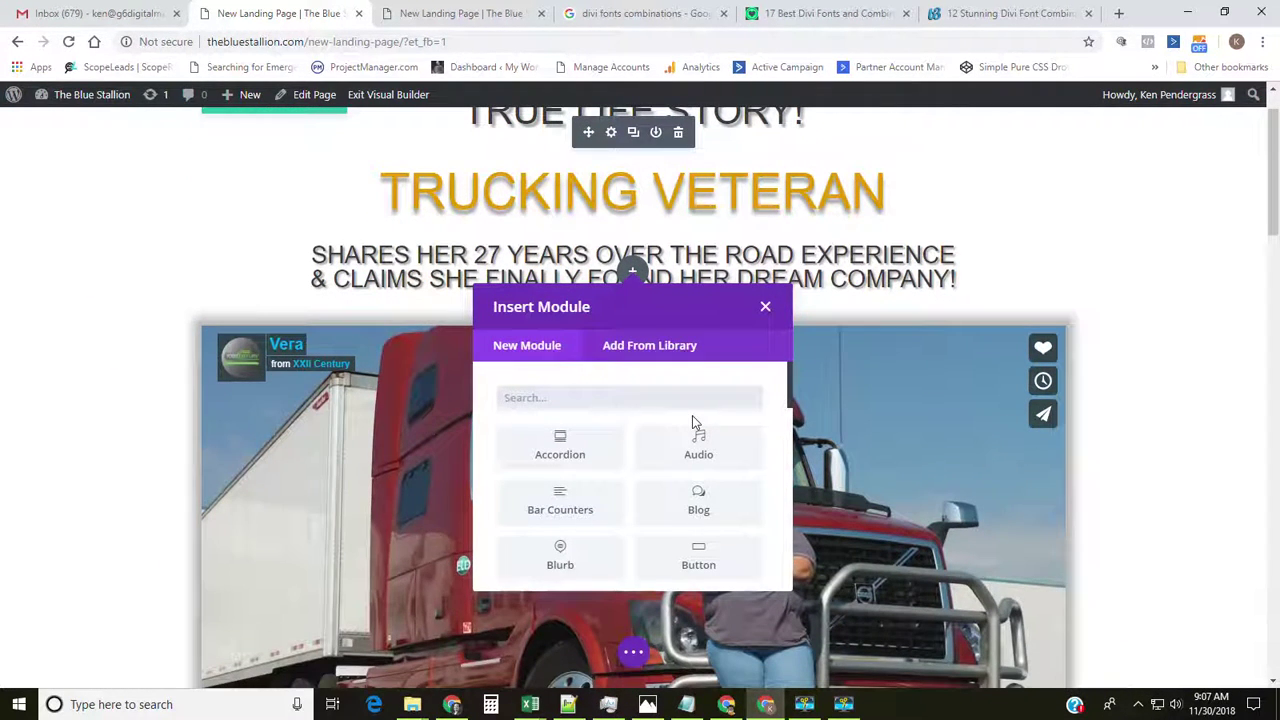
{"action": "scroll", "coordinate": [692, 425], "scroll_direction": "down", "scroll_amount": 3}
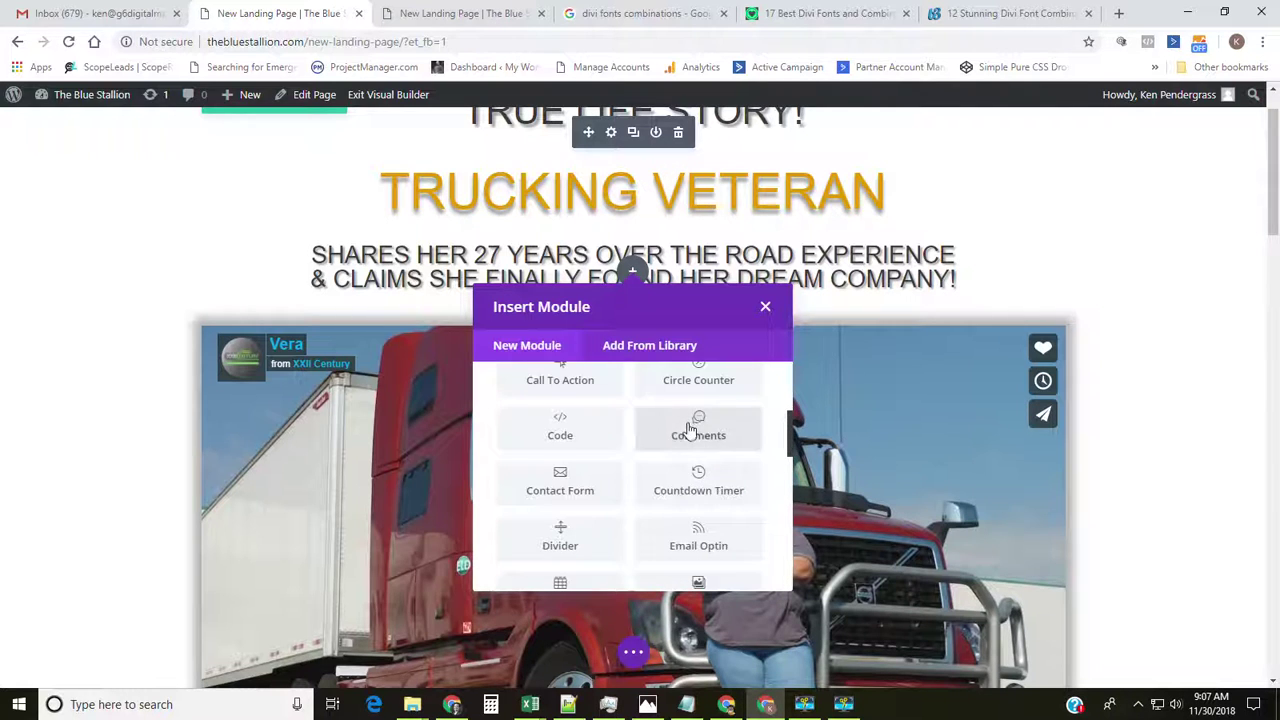
{"action": "scroll", "coordinate": [688, 432], "scroll_direction": "up", "scroll_amount": 1}
{"action": "scroll", "coordinate": [688, 436], "scroll_direction": "down", "scroll_amount": 8}
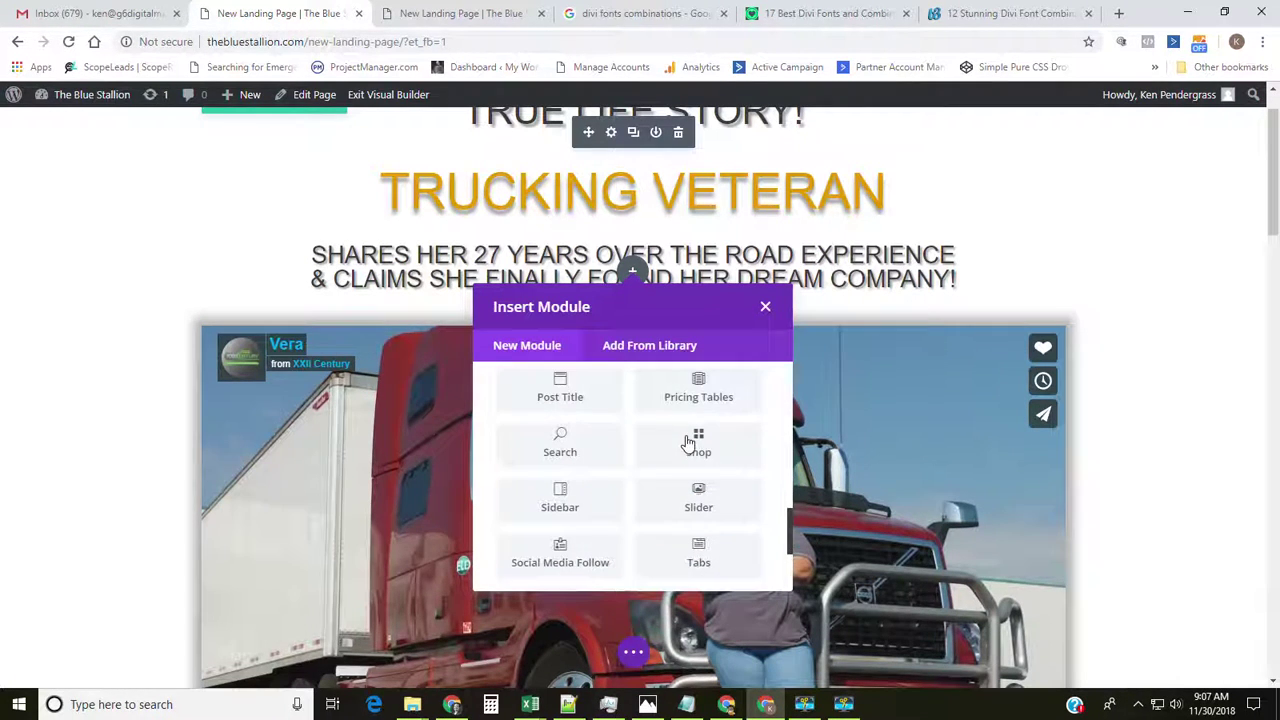
{"action": "scroll", "coordinate": [688, 449], "scroll_direction": "down", "scroll_amount": 1}
{"action": "left_click", "coordinate": [694, 532]}
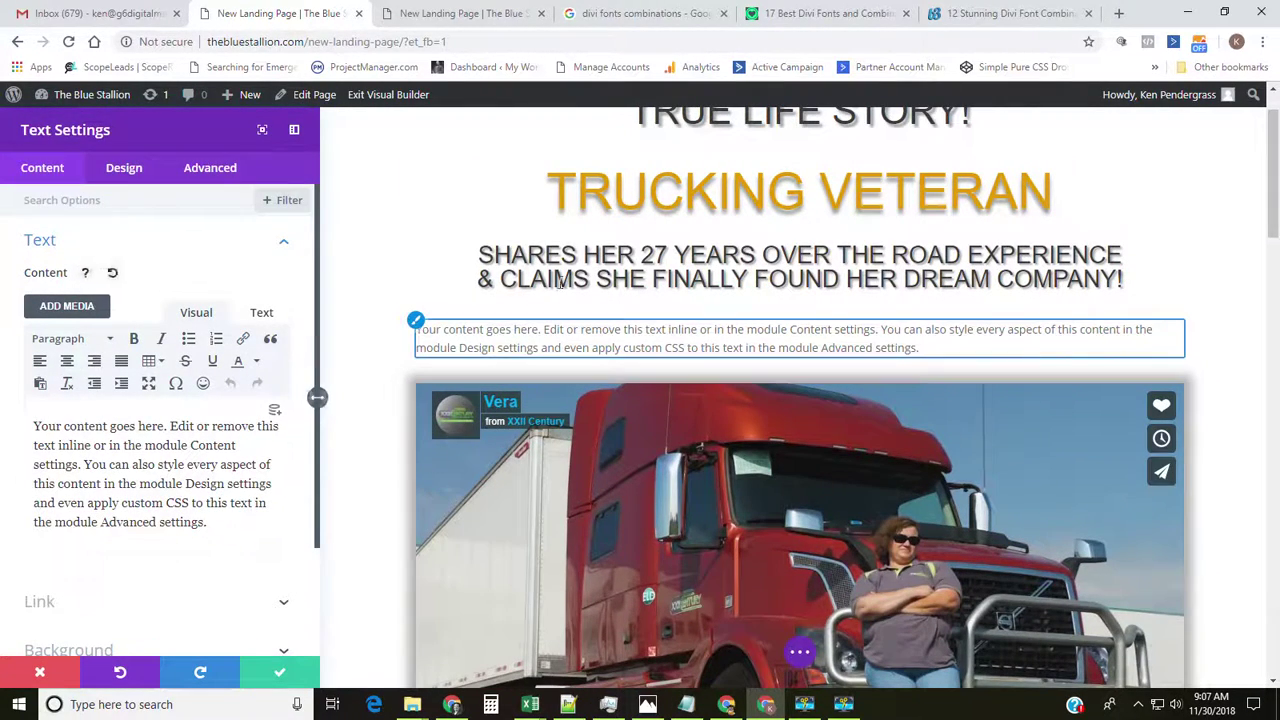
{"action": "left_click", "coordinate": [272, 678]}
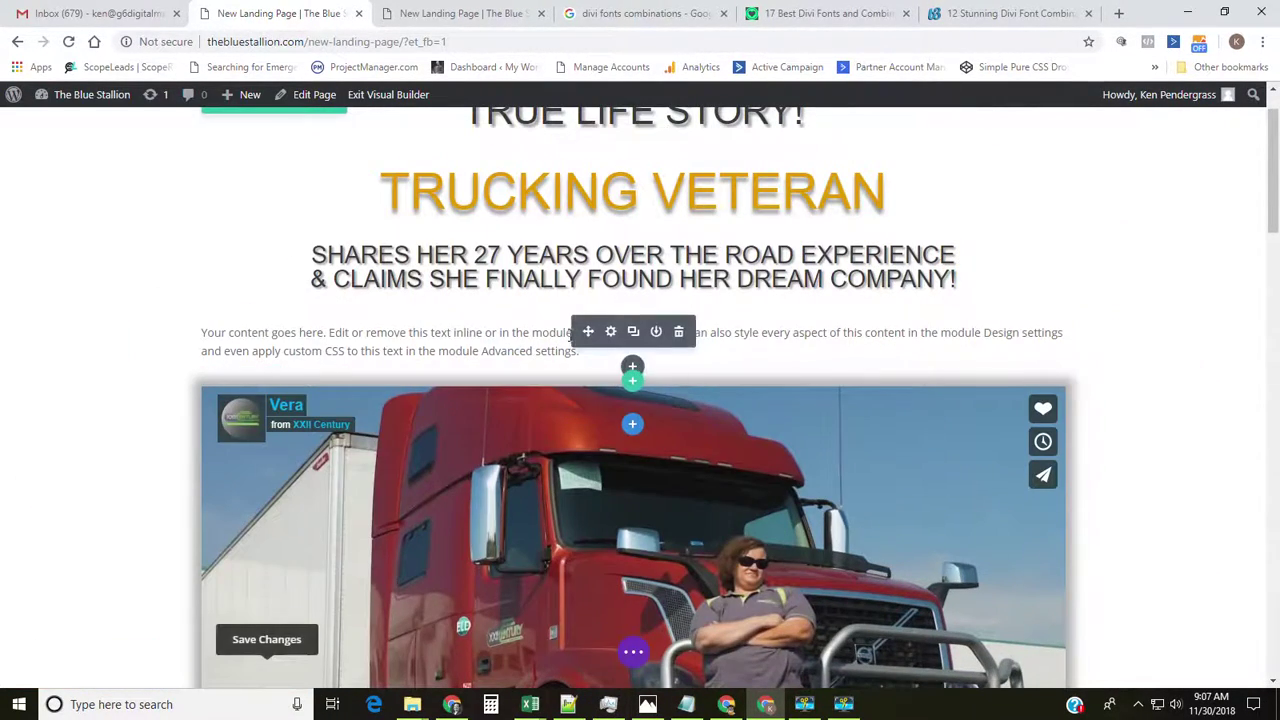
- Delete the placeholder Text module between the headline and the video
{"action": "scroll", "coordinate": [645, 308], "scroll_direction": "up", "scroll_amount": 1}
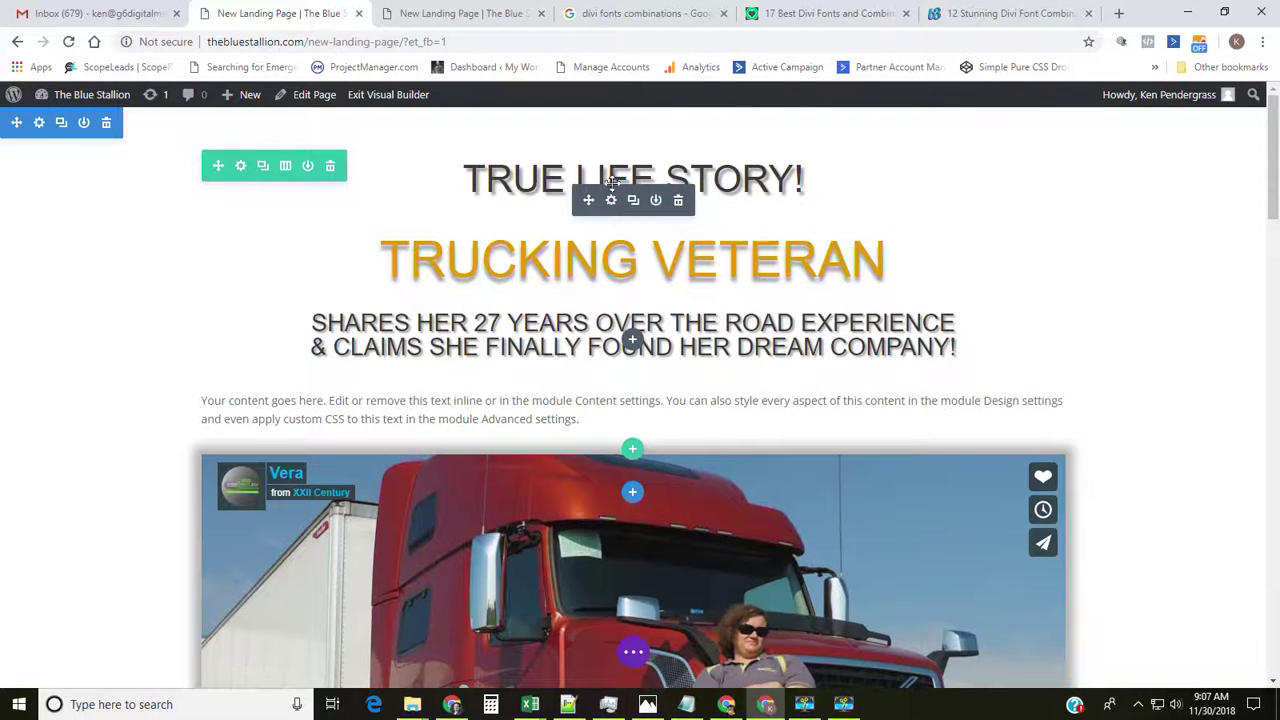
{"action": "left_click", "coordinate": [517, 178]}
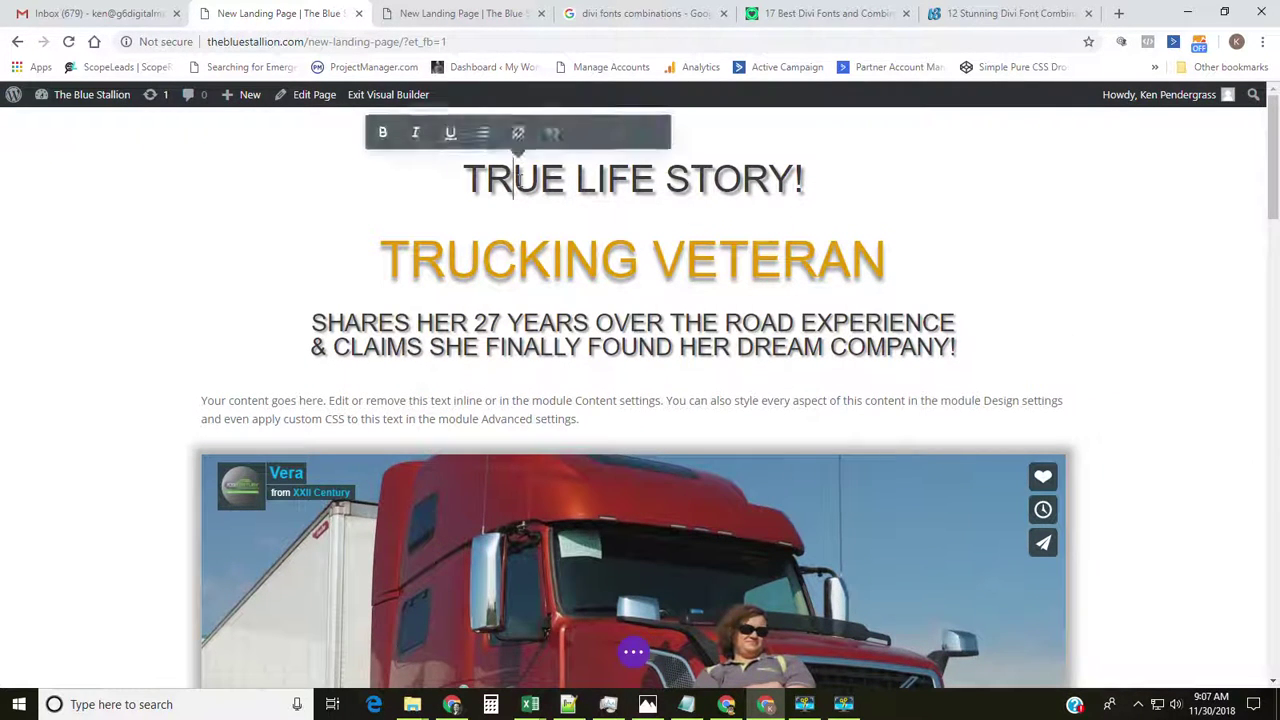
{"action": "left_click", "coordinate": [512, 265]}
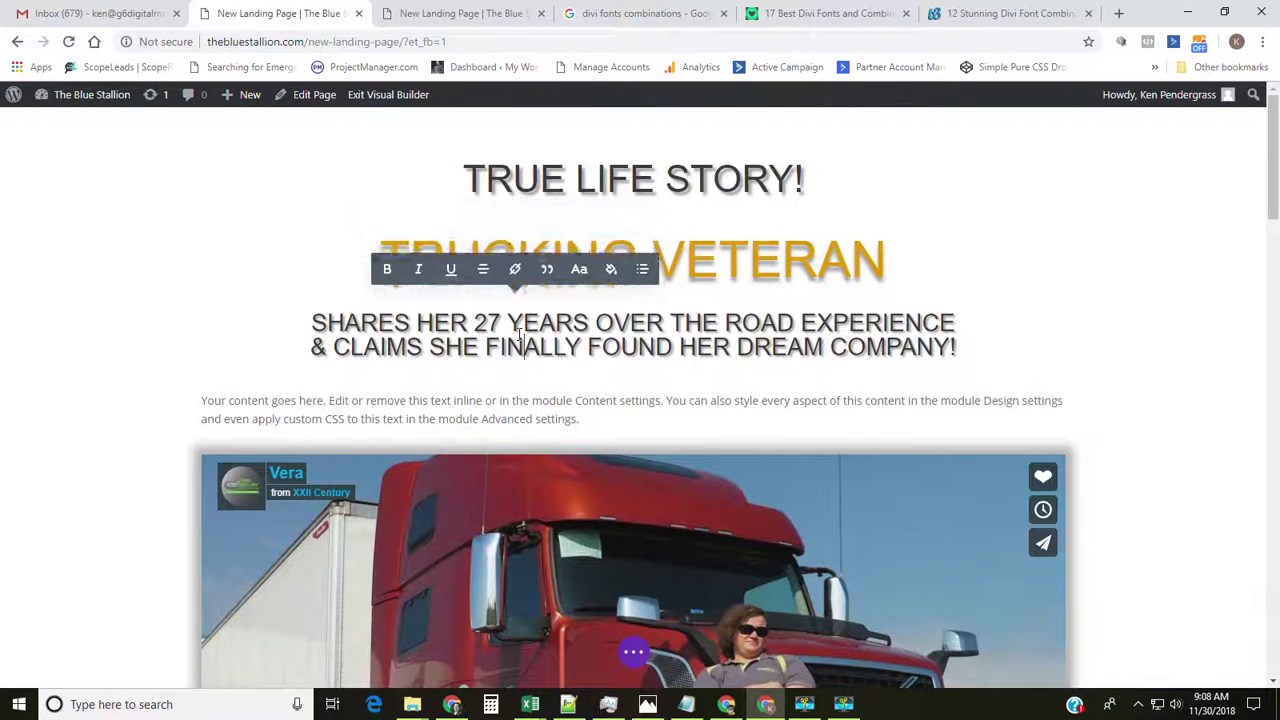
{"action": "mouse_move", "coordinate": [549, 391]}
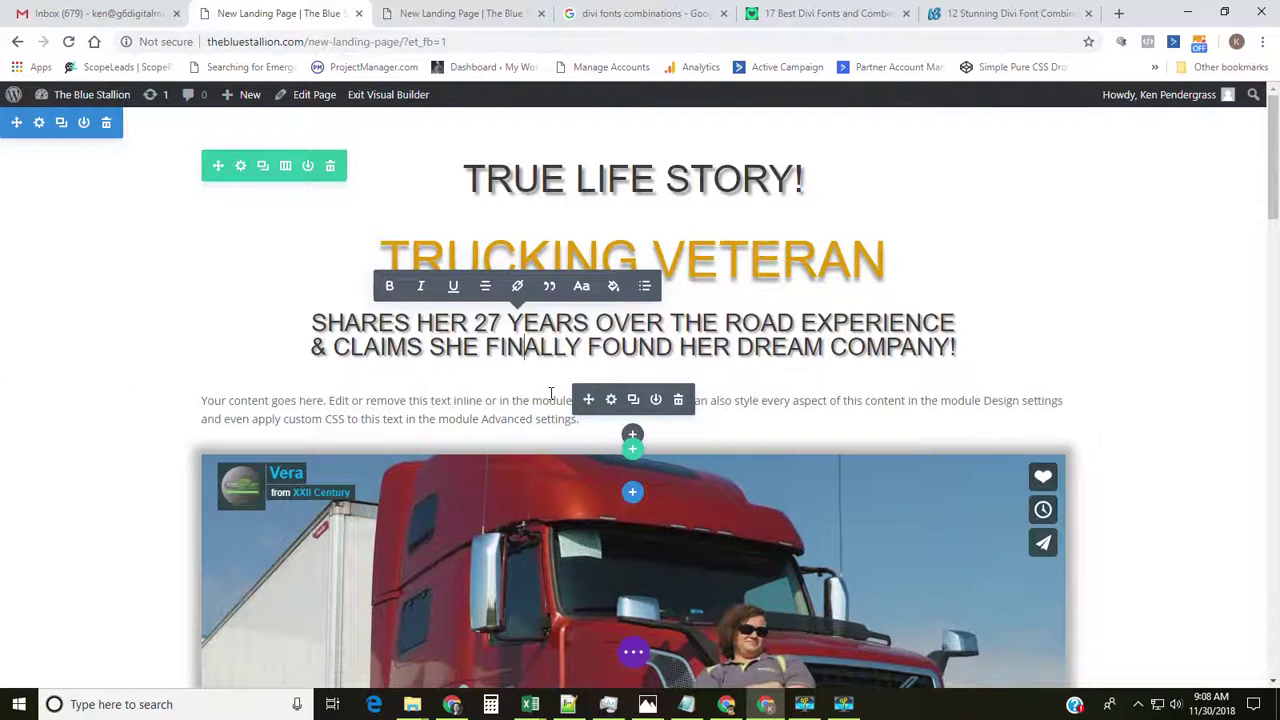
{"action": "left_click", "coordinate": [677, 402]}
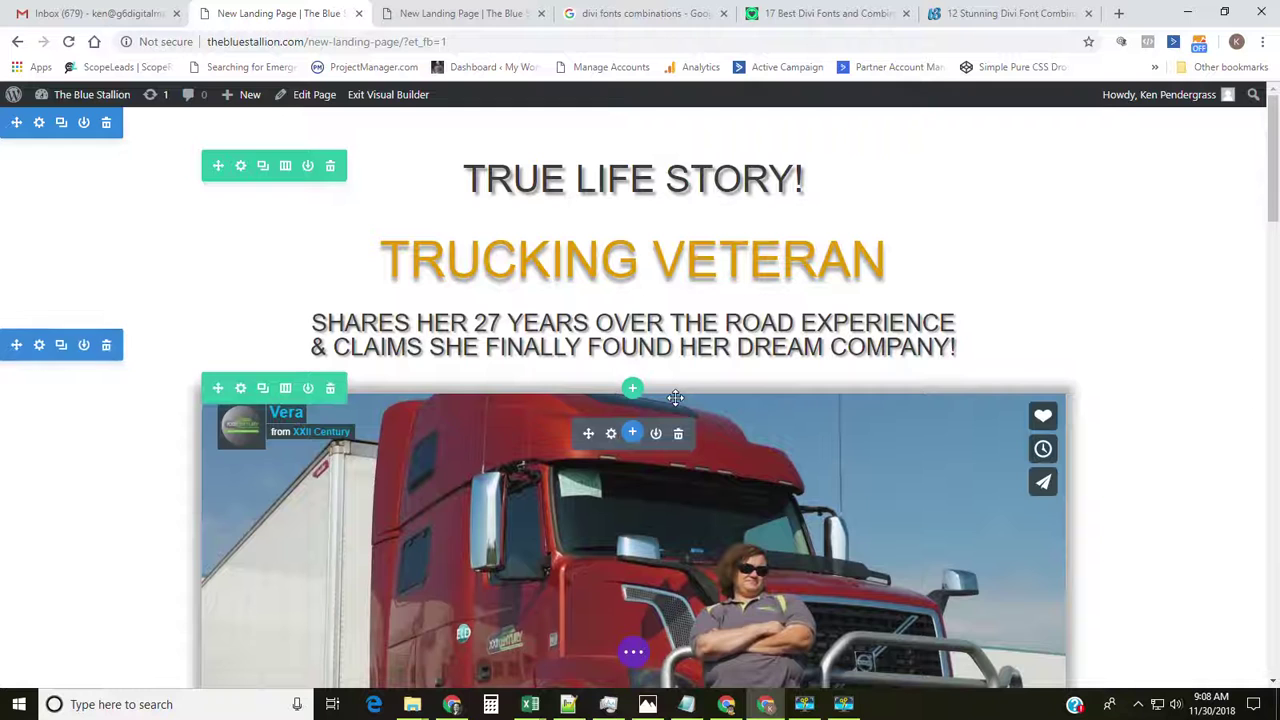
- Expand the builder's page controls and save the page
{"action": "left_click", "coordinate": [633, 655]}
{"action": "left_click", "coordinate": [1222, 655]}
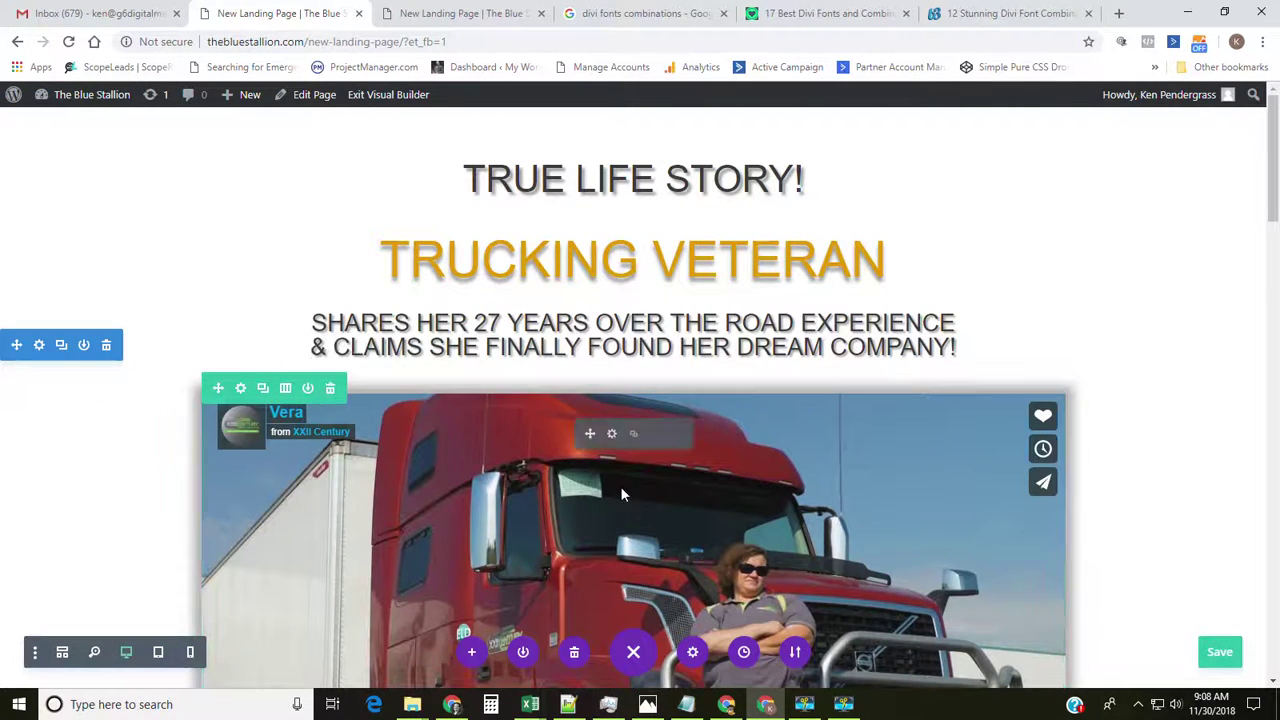
- Try restoring the Edited Text and Added Text states from the Editing History, and discard the restoration
{"action": "left_click", "coordinate": [744, 652]}
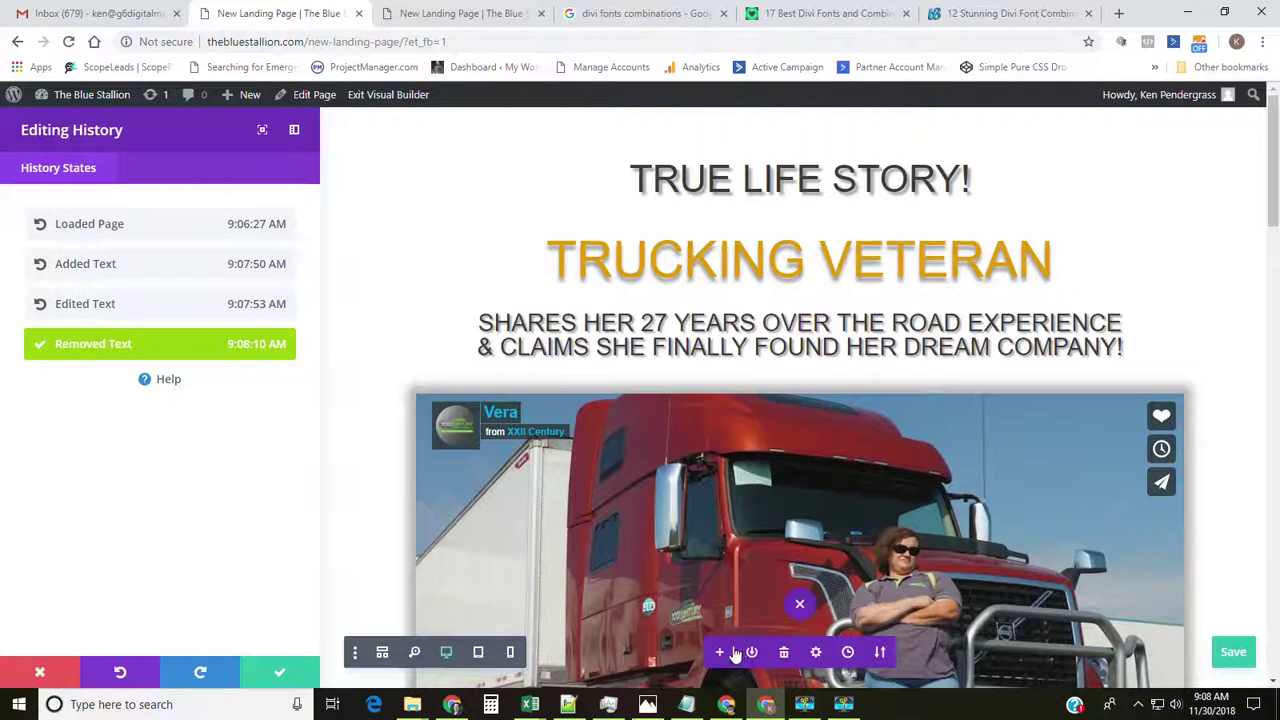
{"action": "left_click", "coordinate": [101, 306]}
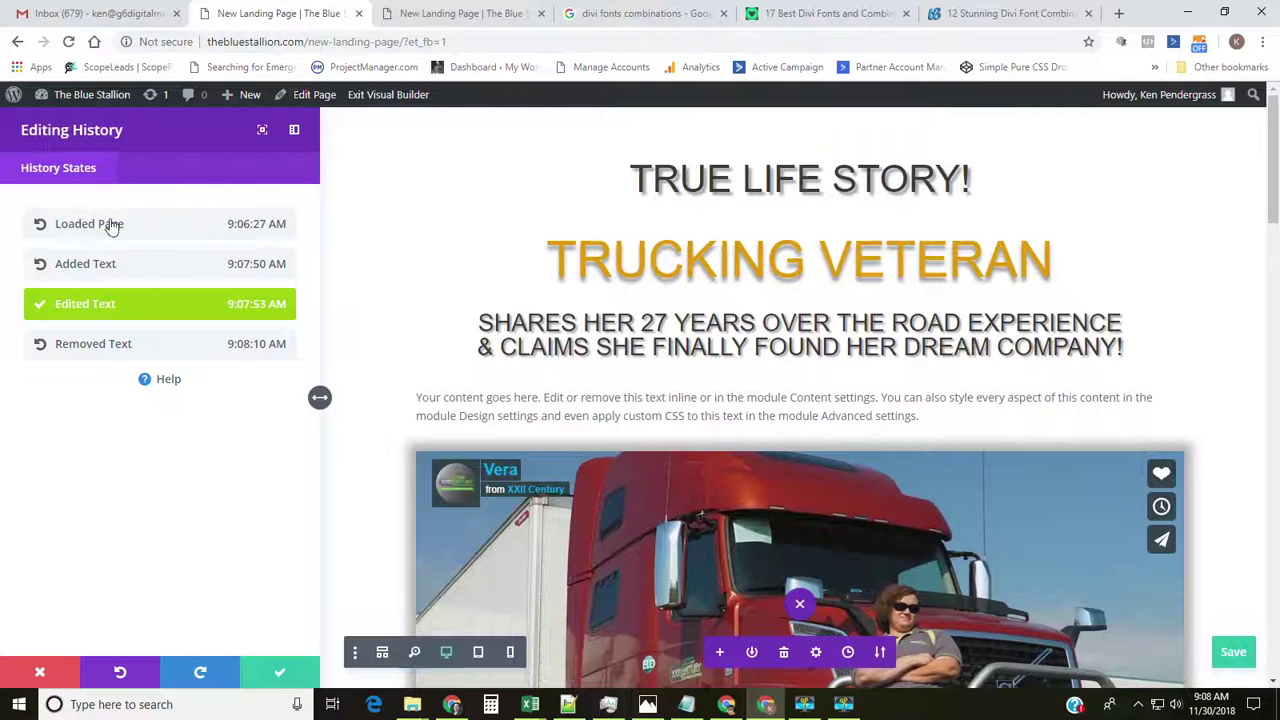
{"action": "key", "text": "ctrl+z"}
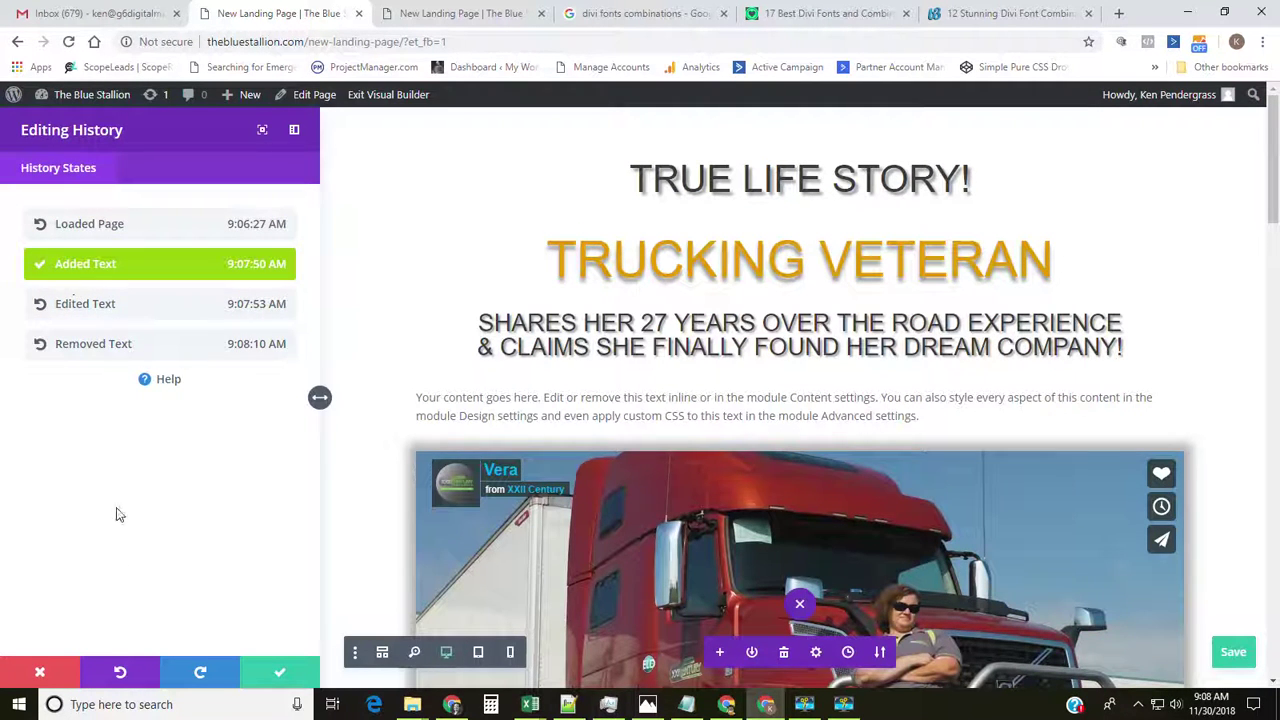
{"action": "left_click", "coordinate": [75, 673]}
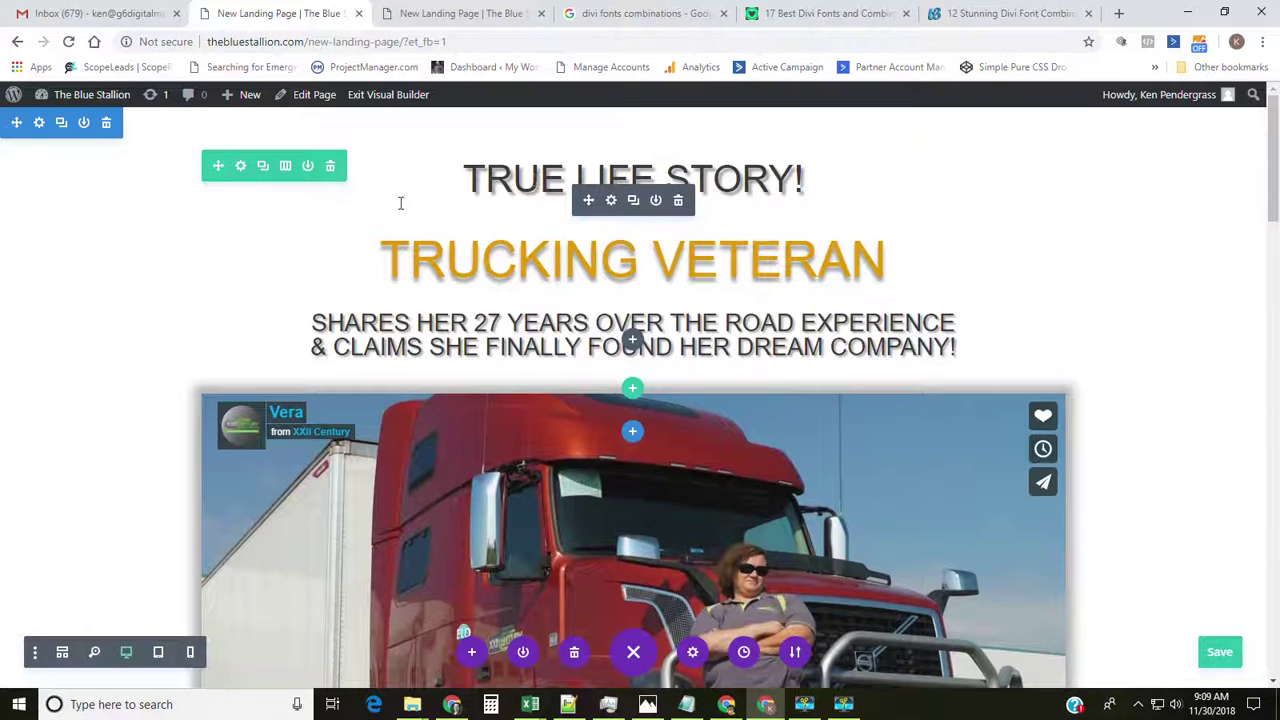
- Open the headline Text module's settings and examine the heading level of each headline line
{"action": "left_click", "coordinate": [612, 203]}
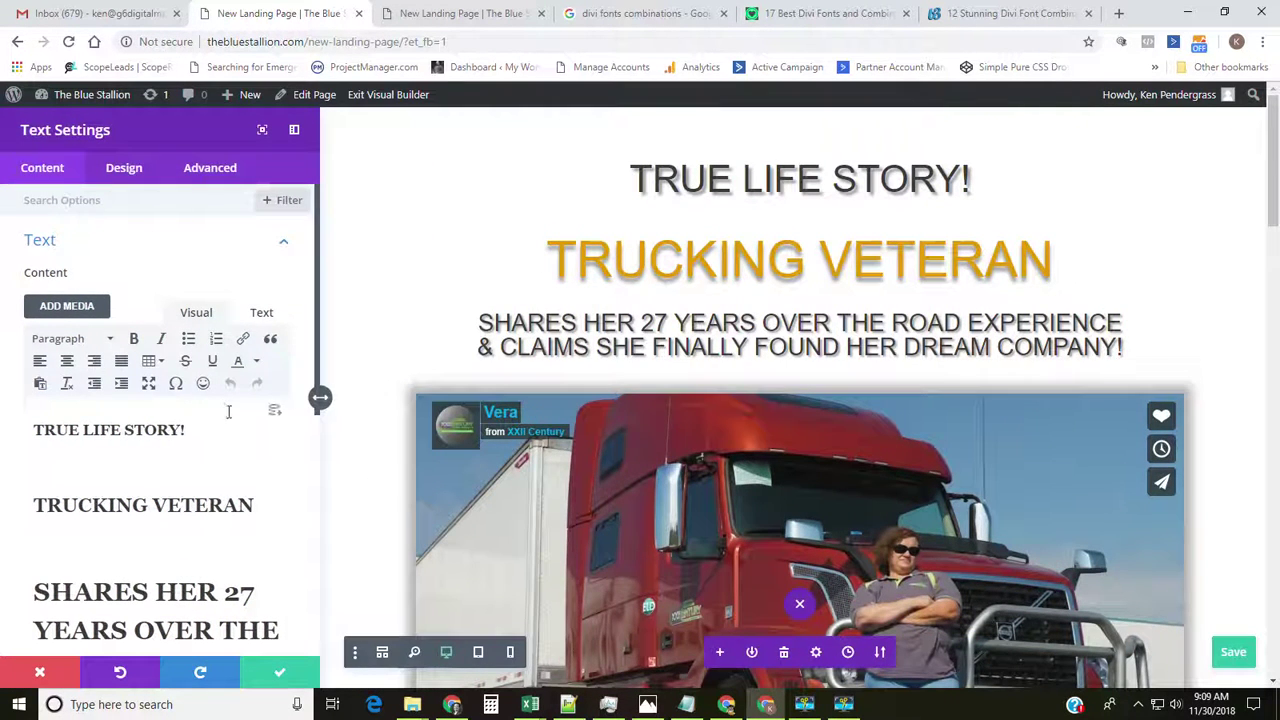
{"action": "scroll", "coordinate": [283, 320], "scroll_direction": "down", "scroll_amount": 1}
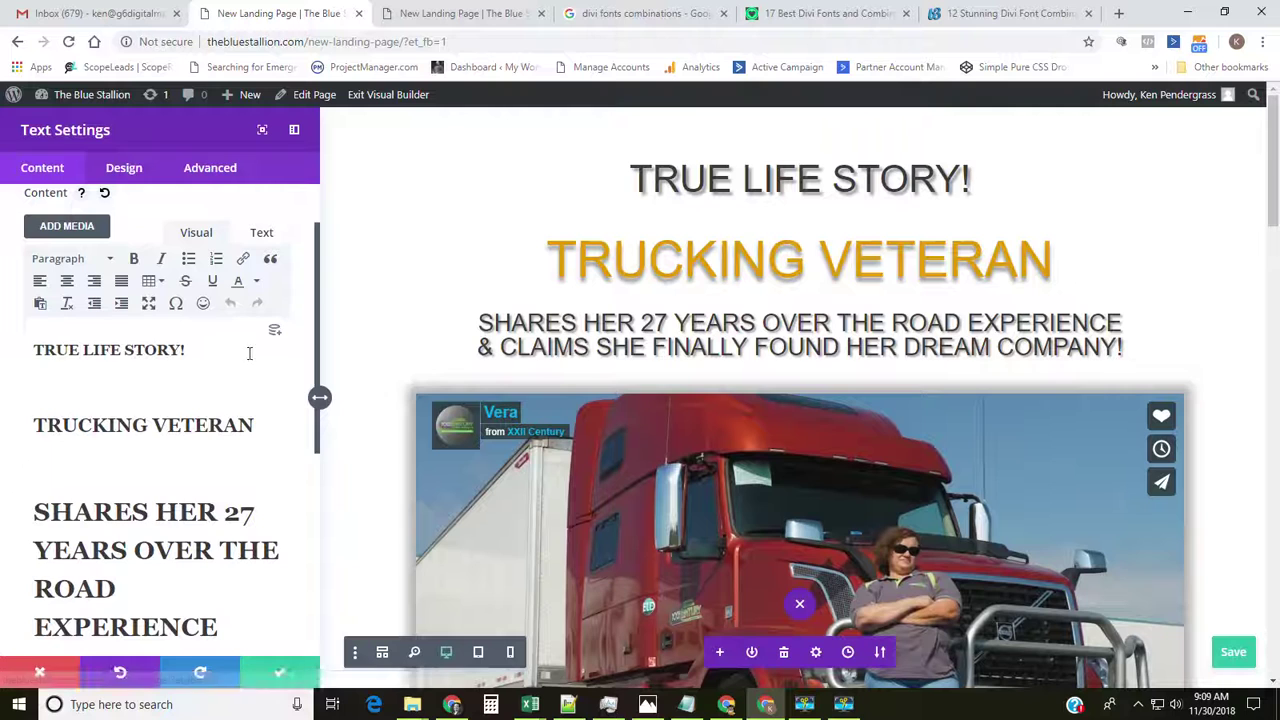
{"action": "left_click", "coordinate": [99, 349]}
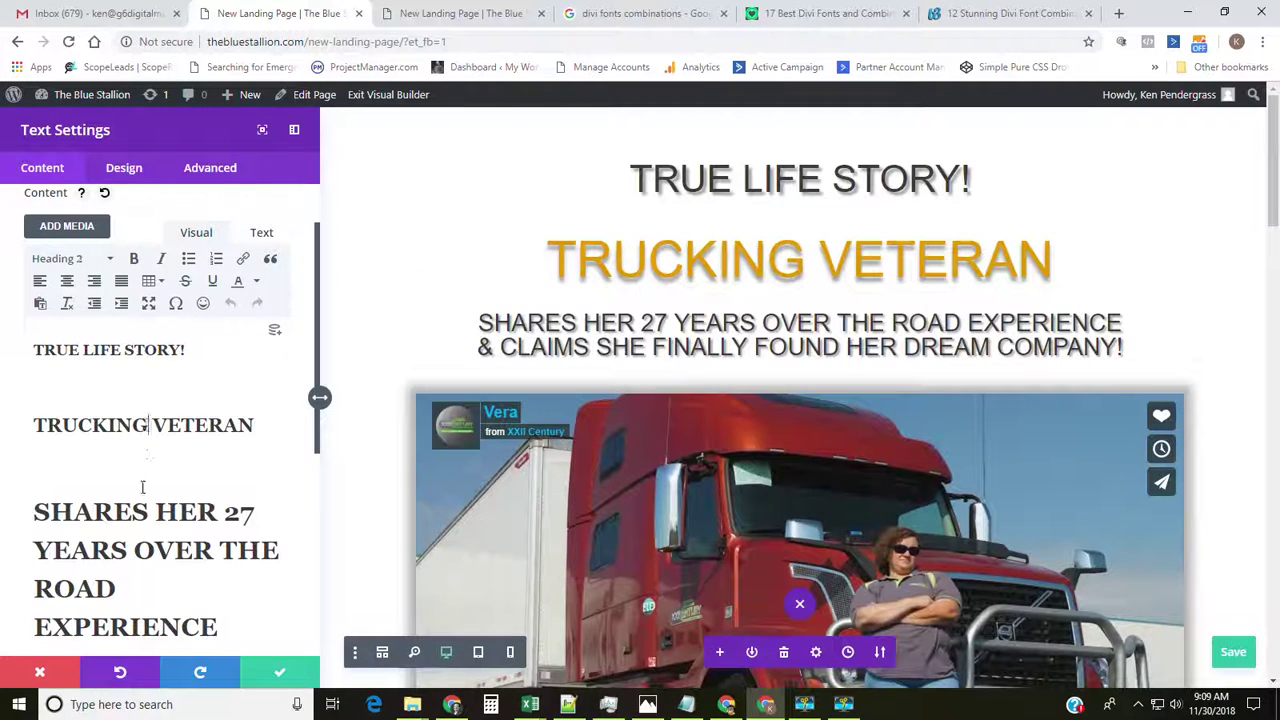
{"action": "left_click_drag", "start_coordinate": [46, 508], "coordinate": [187, 600]}
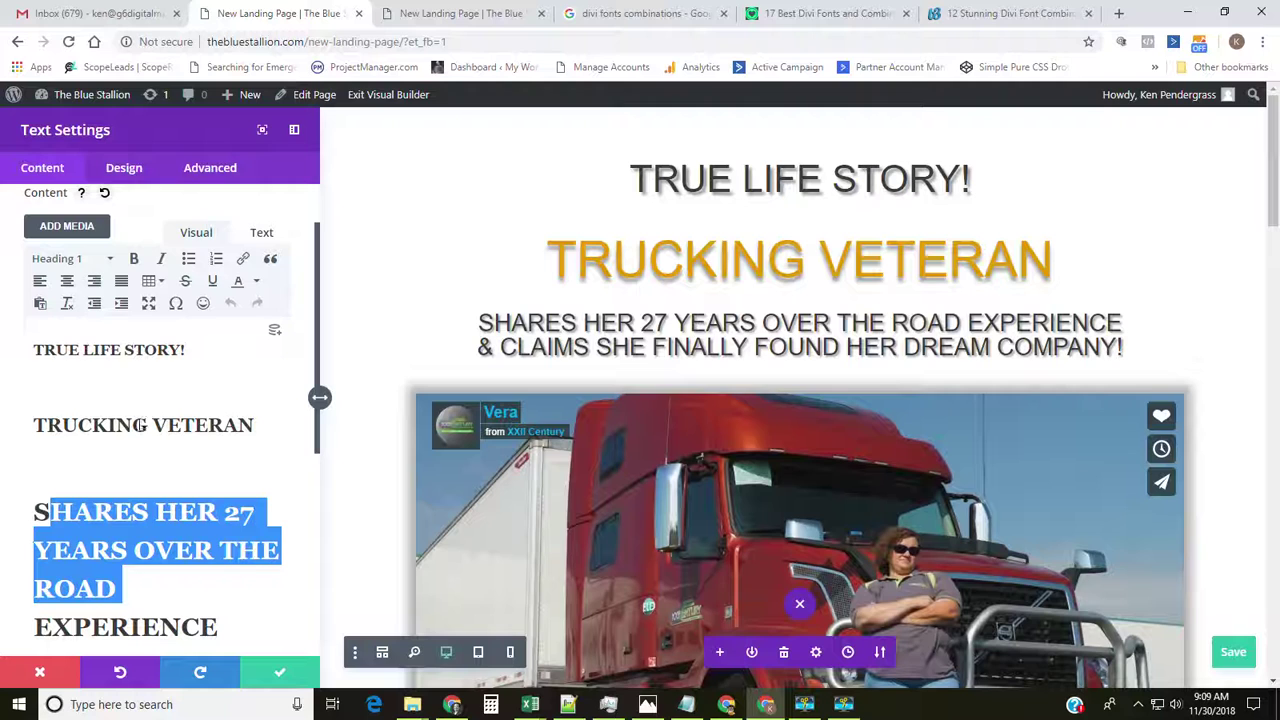
{"action": "left_click", "coordinate": [139, 425]}
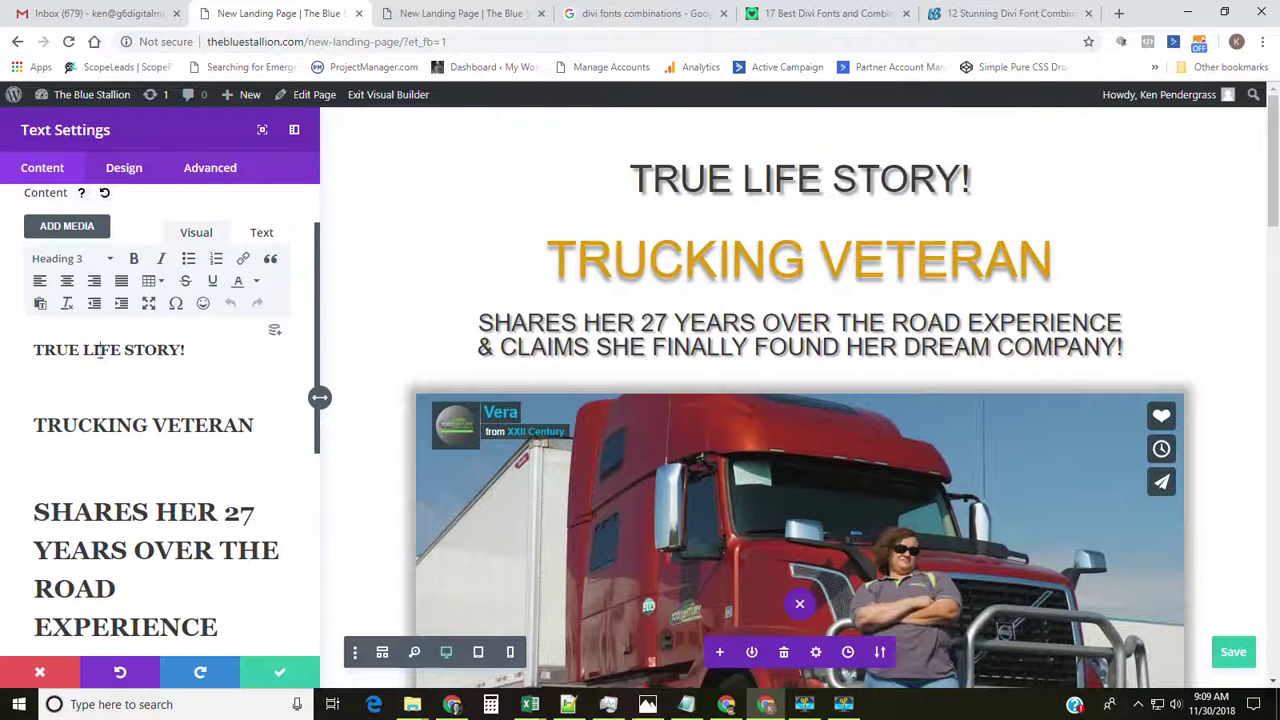
{"action": "left_click", "coordinate": [67, 425]}
{"action": "left_click", "coordinate": [73, 510]}
{"action": "left_click", "coordinate": [102, 464]}
- Select the TRUCKING VETERAN line and view the paragraph and heading formats available for it
{"action": "left_click_drag", "start_coordinate": [259, 425], "coordinate": [22, 436]}
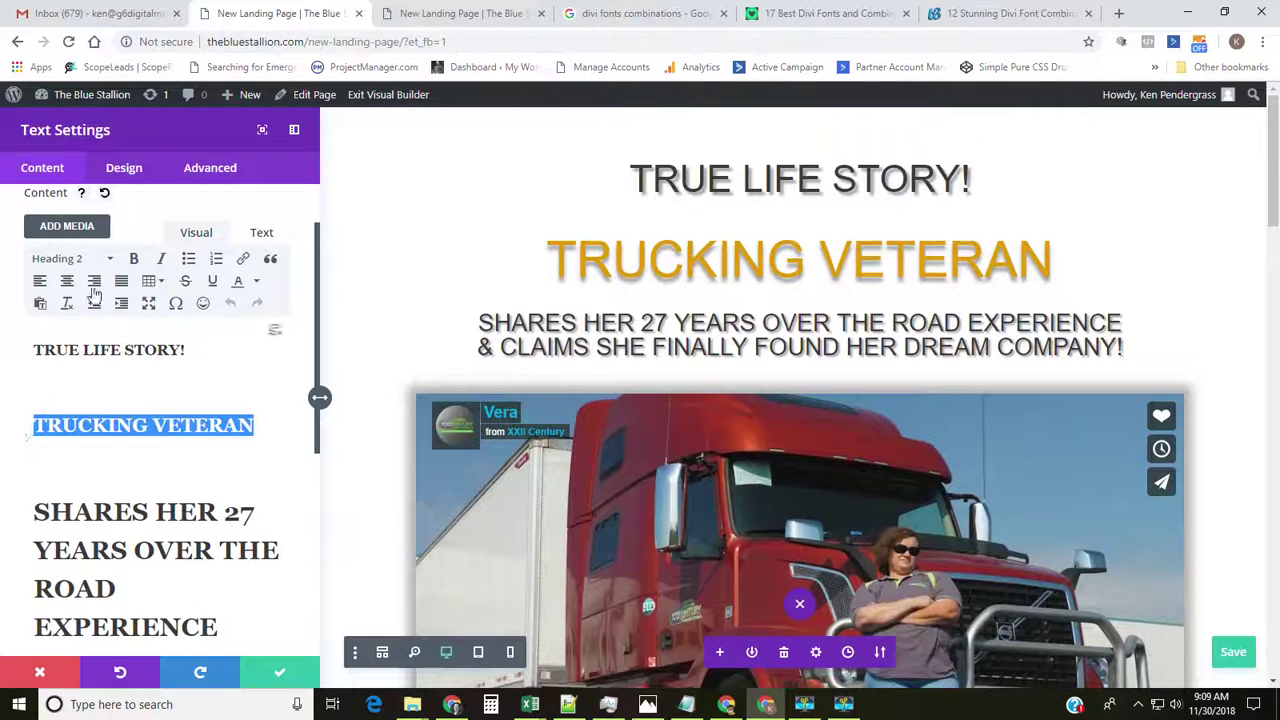
{"action": "left_click", "coordinate": [109, 262]}
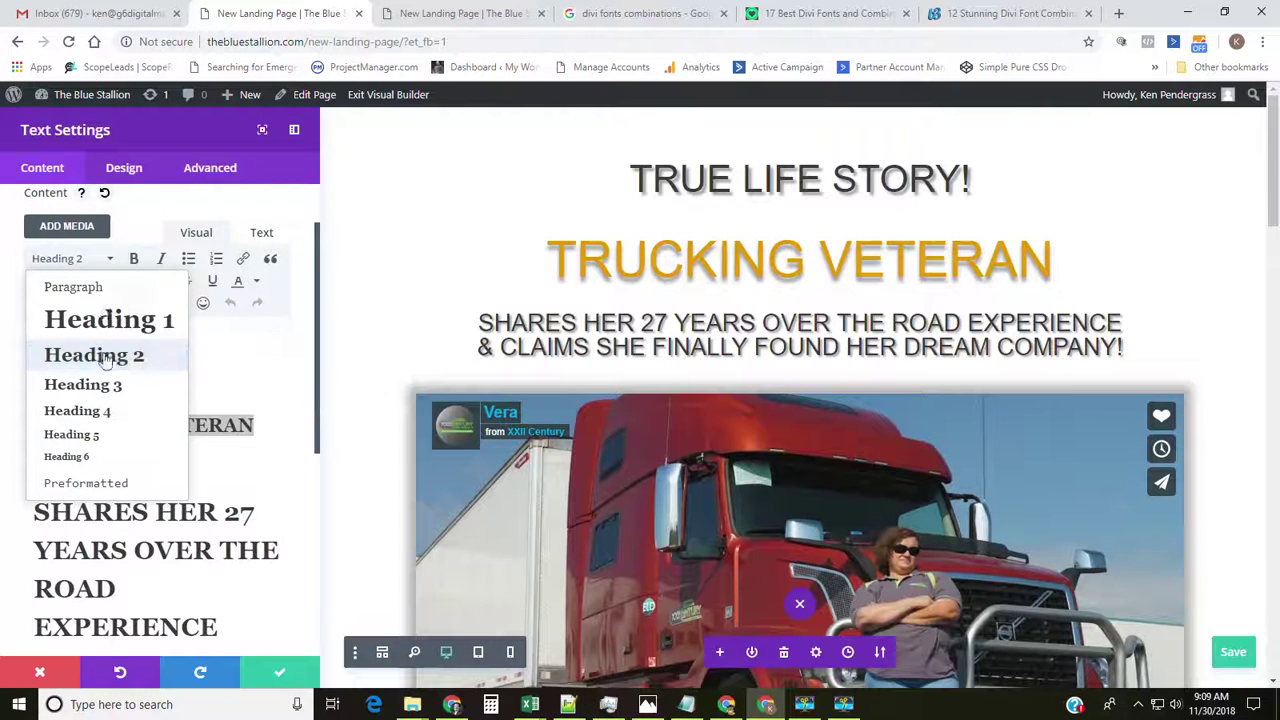
{"action": "left_click", "coordinate": [232, 355]}
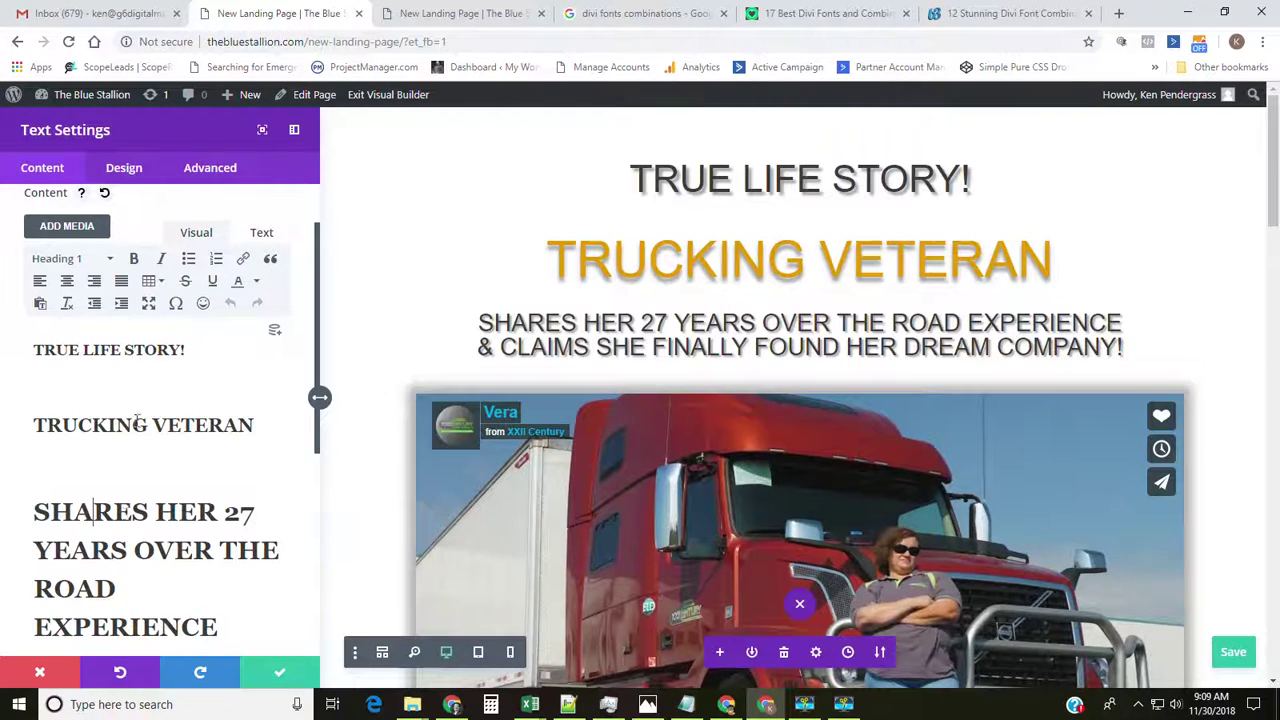
- Open the headline module's heading text design settings and examine the options for heading levels H1, H2 and H3
{"action": "scroll", "coordinate": [196, 388], "scroll_direction": "down", "scroll_amount": 4}
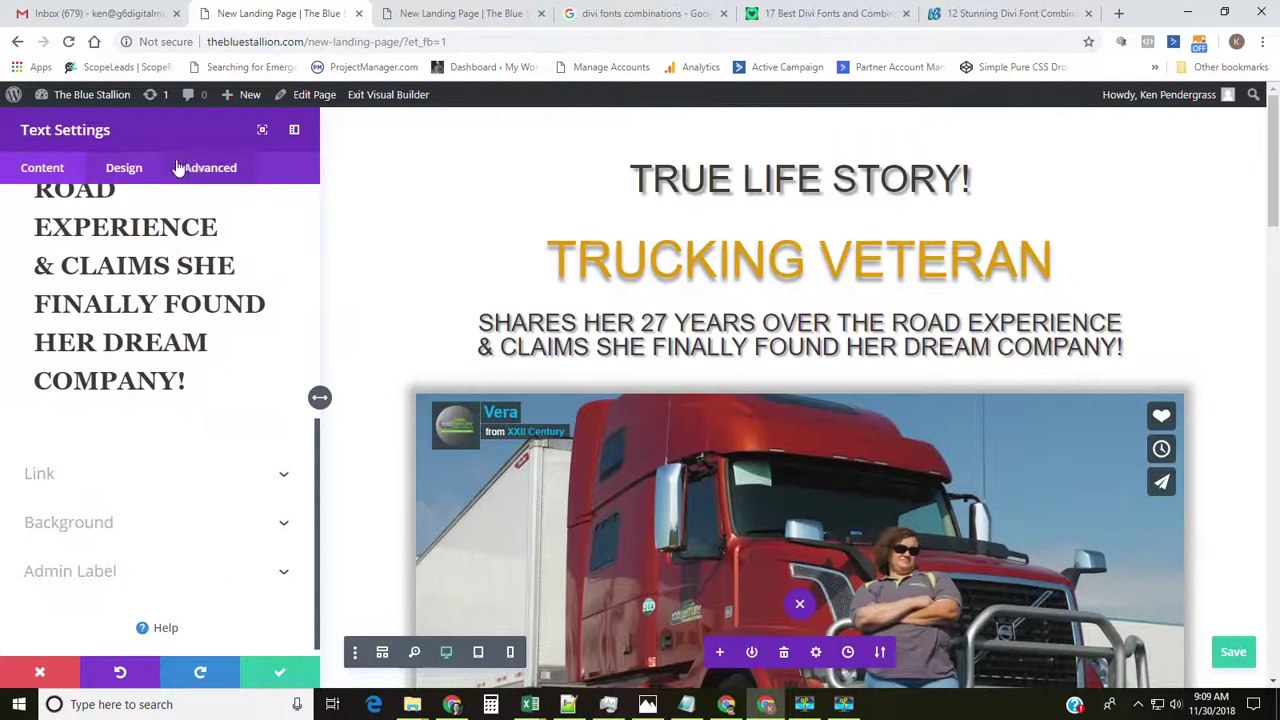
{"action": "left_click", "coordinate": [124, 170]}
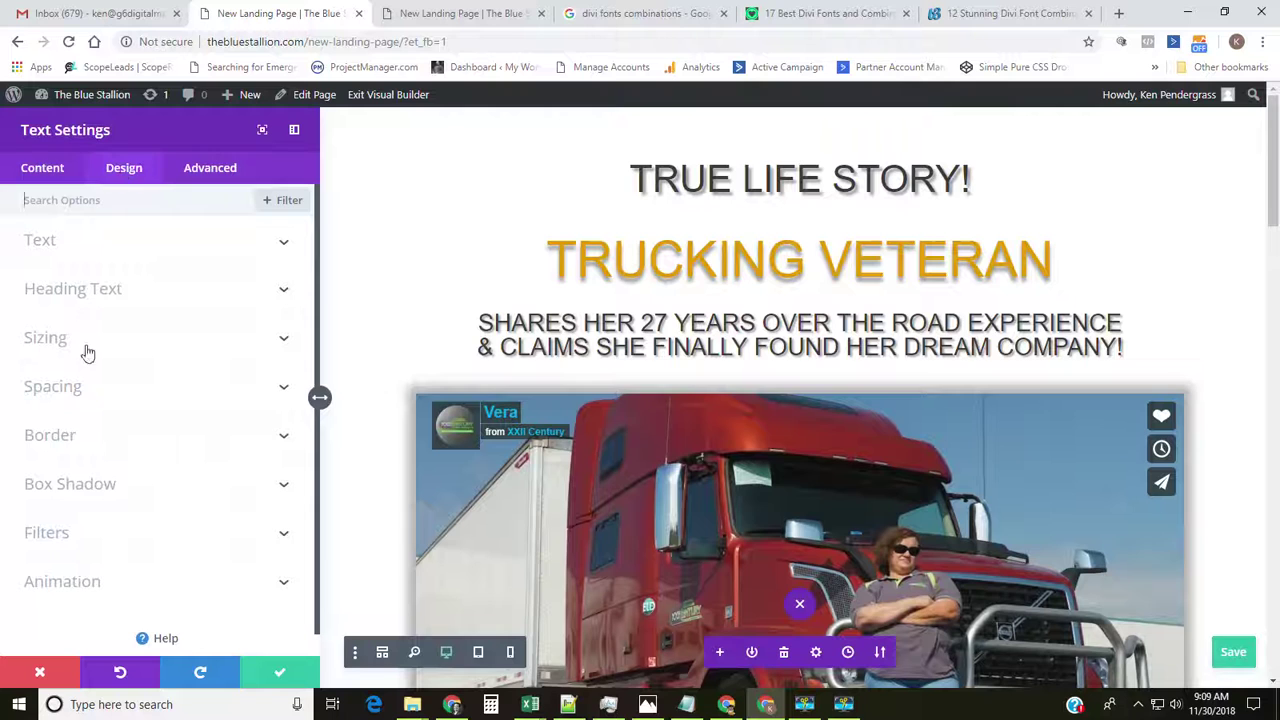
{"action": "left_click", "coordinate": [79, 291]}
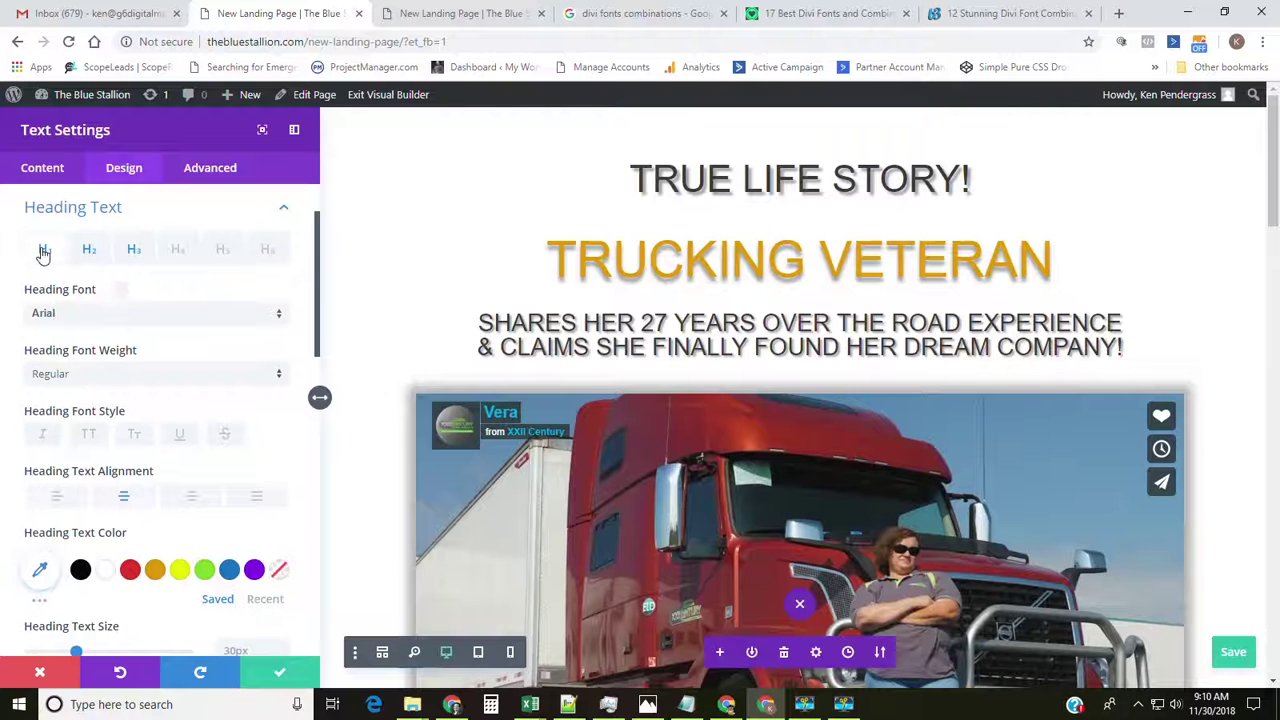
{"action": "left_click", "coordinate": [89, 250]}
{"action": "left_click", "coordinate": [137, 258]}
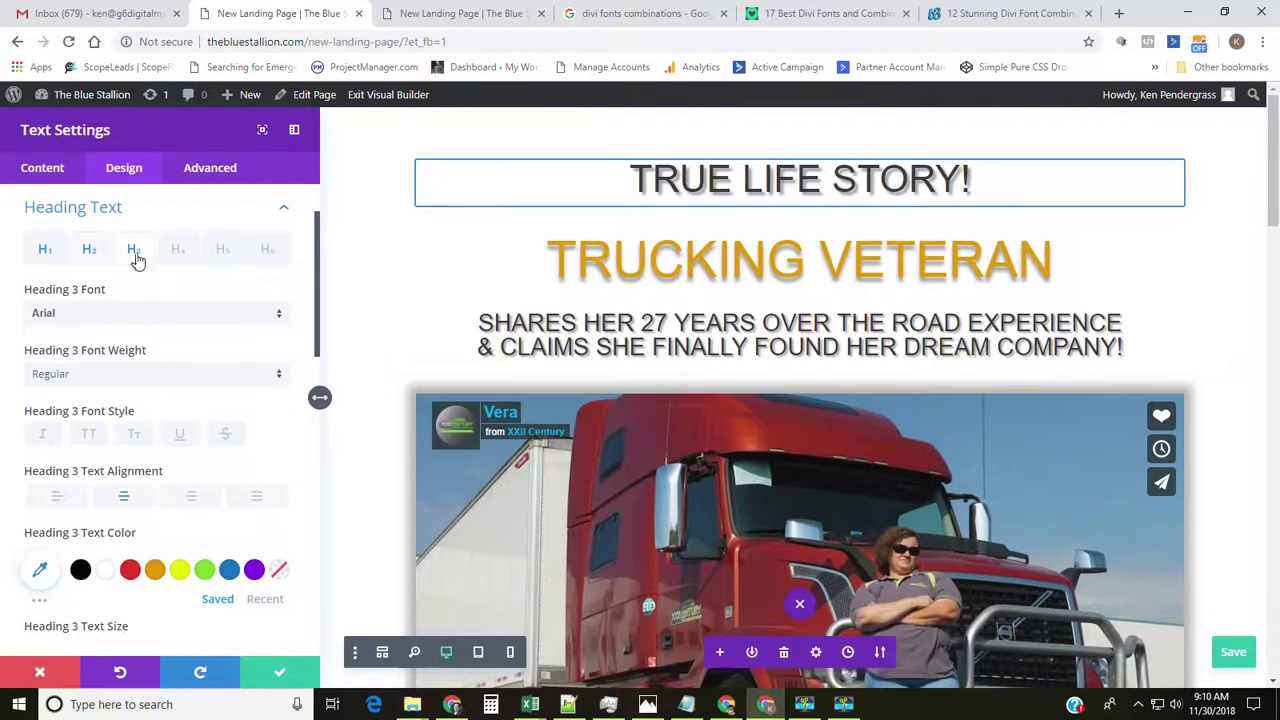
{"action": "left_click", "coordinate": [87, 250]}
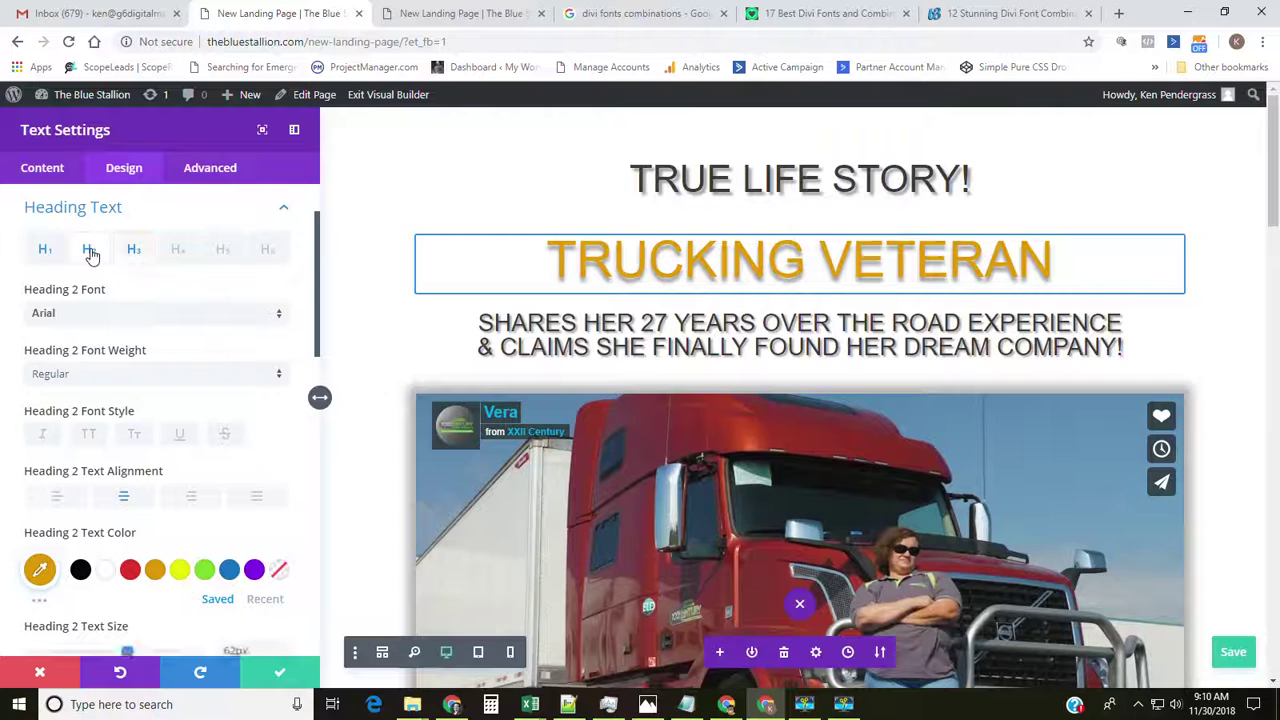
{"action": "scroll", "coordinate": [198, 368], "scroll_direction": "down", "scroll_amount": 1}
{"action": "scroll", "coordinate": [198, 368], "scroll_direction": "down", "scroll_amount": 2}
{"action": "scroll", "coordinate": [197, 371], "scroll_direction": "up", "scroll_amount": 3}
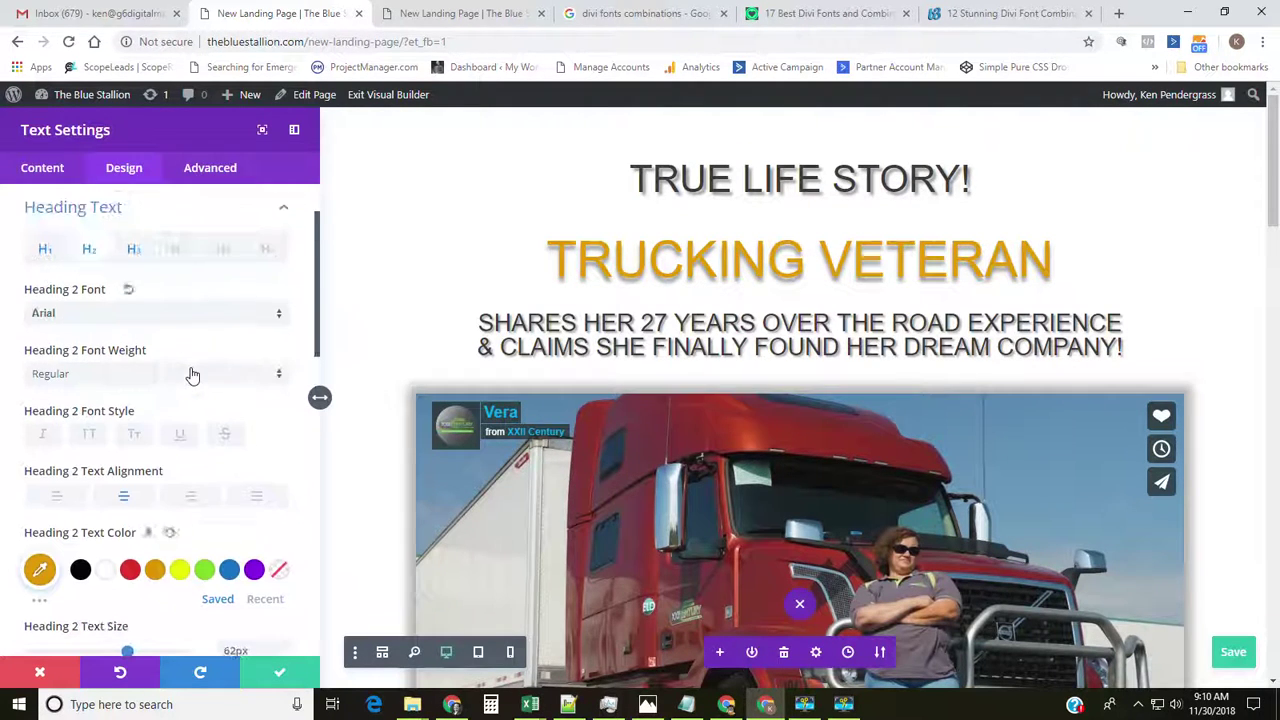
- Change the Heading 2 font to Architects Daughter
{"action": "left_click", "coordinate": [278, 318]}
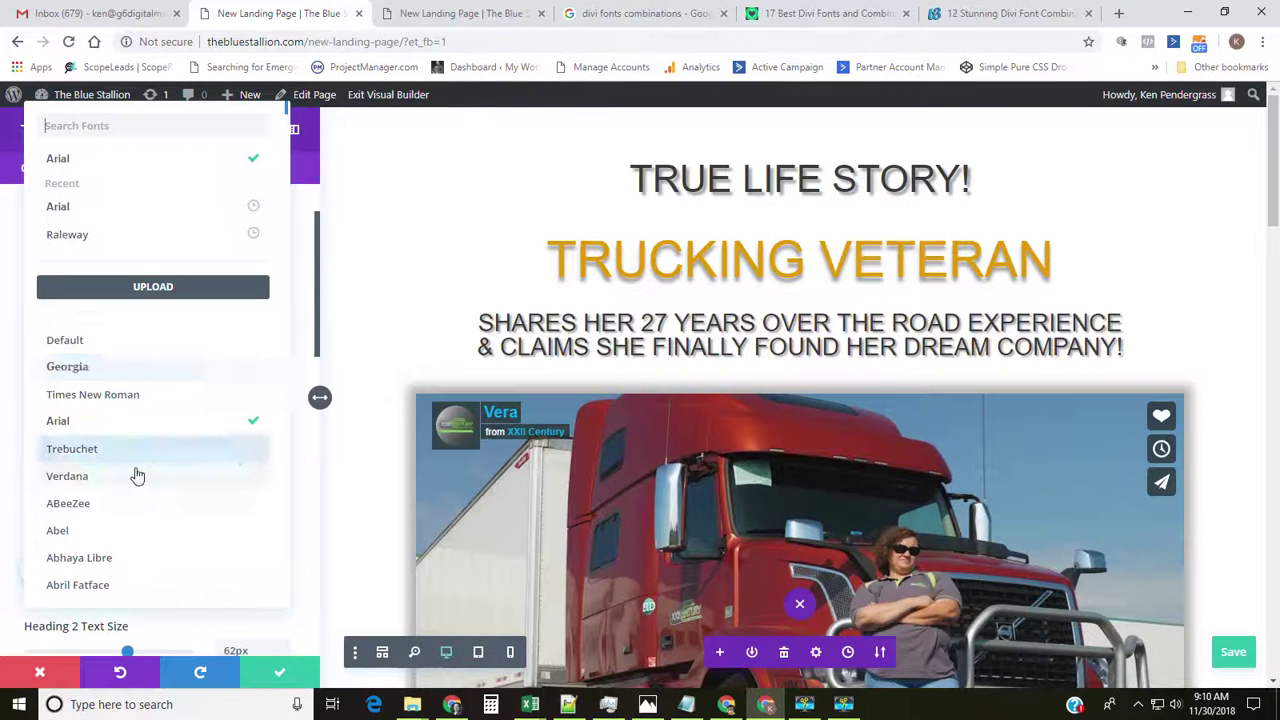
{"action": "scroll", "coordinate": [125, 528], "scroll_direction": "down", "scroll_amount": 10}
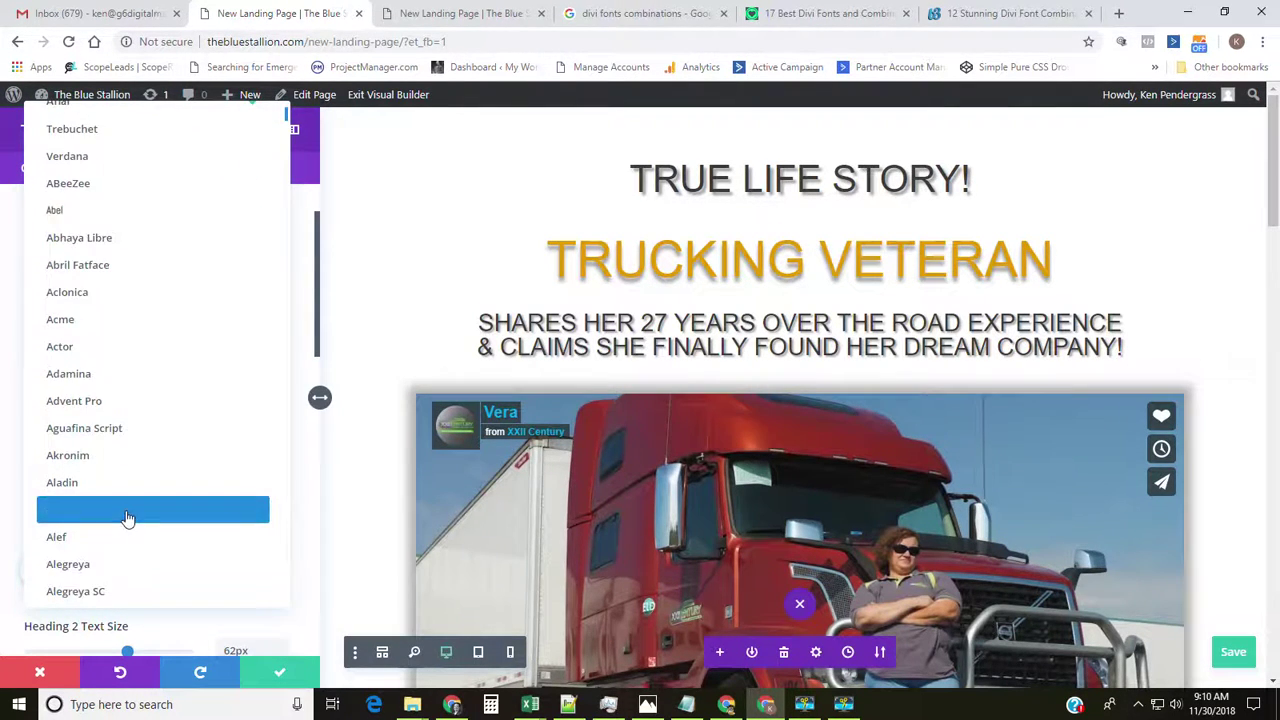
{"action": "scroll", "coordinate": [123, 514], "scroll_direction": "down", "scroll_amount": 4}
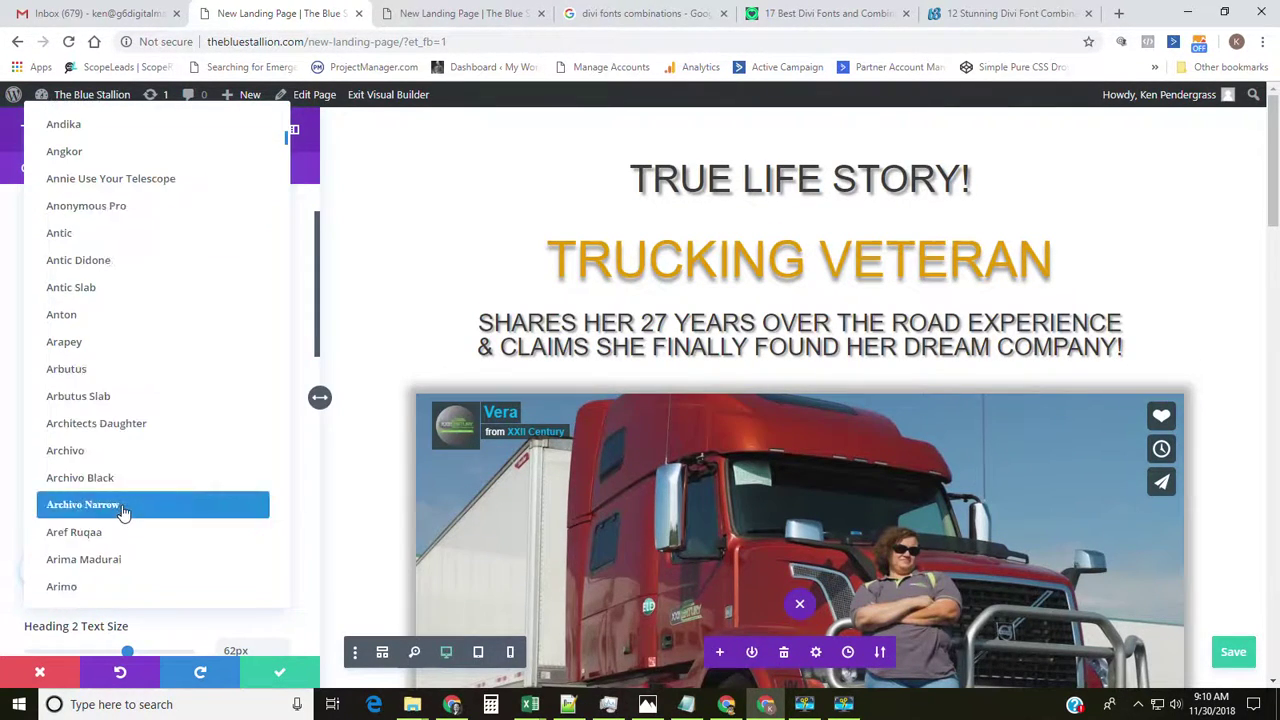
{"action": "left_click", "coordinate": [126, 420]}
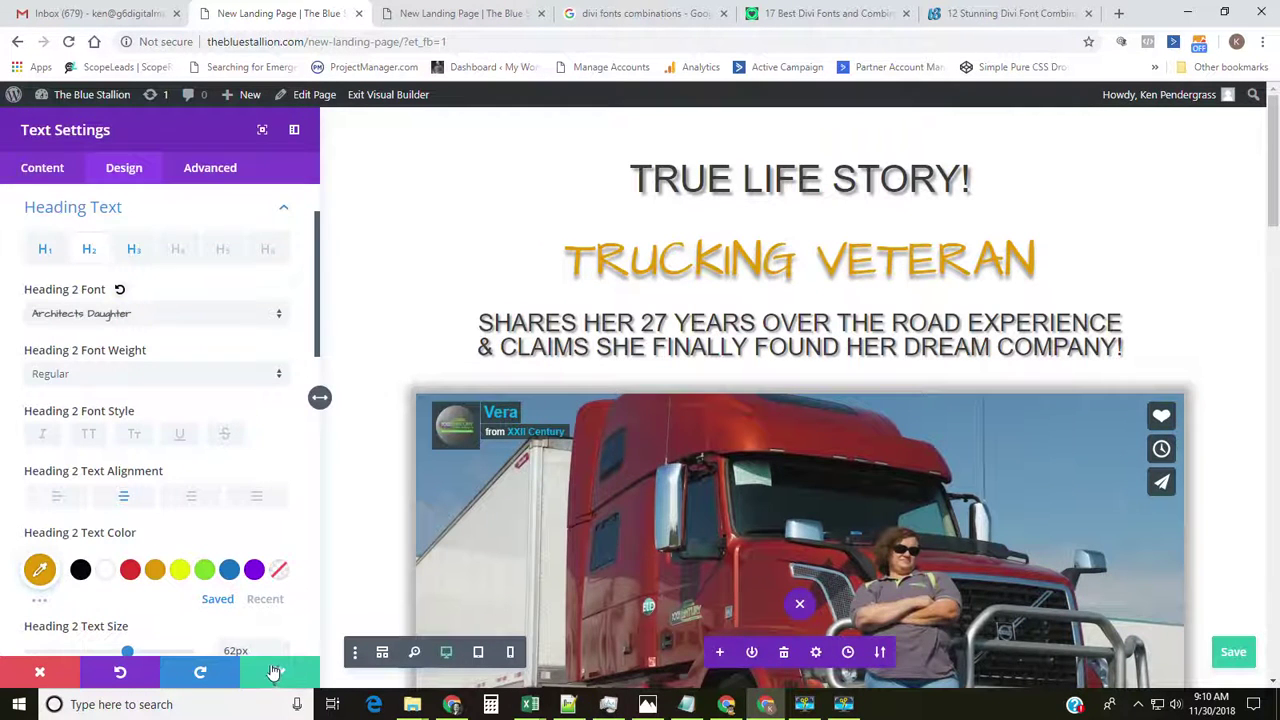
- Try yellow (#edf000) and light lime as the Heading 2 text color, and set it to turquoise from the expanded palette
{"action": "scroll", "coordinate": [199, 446], "scroll_direction": "down", "scroll_amount": 1}
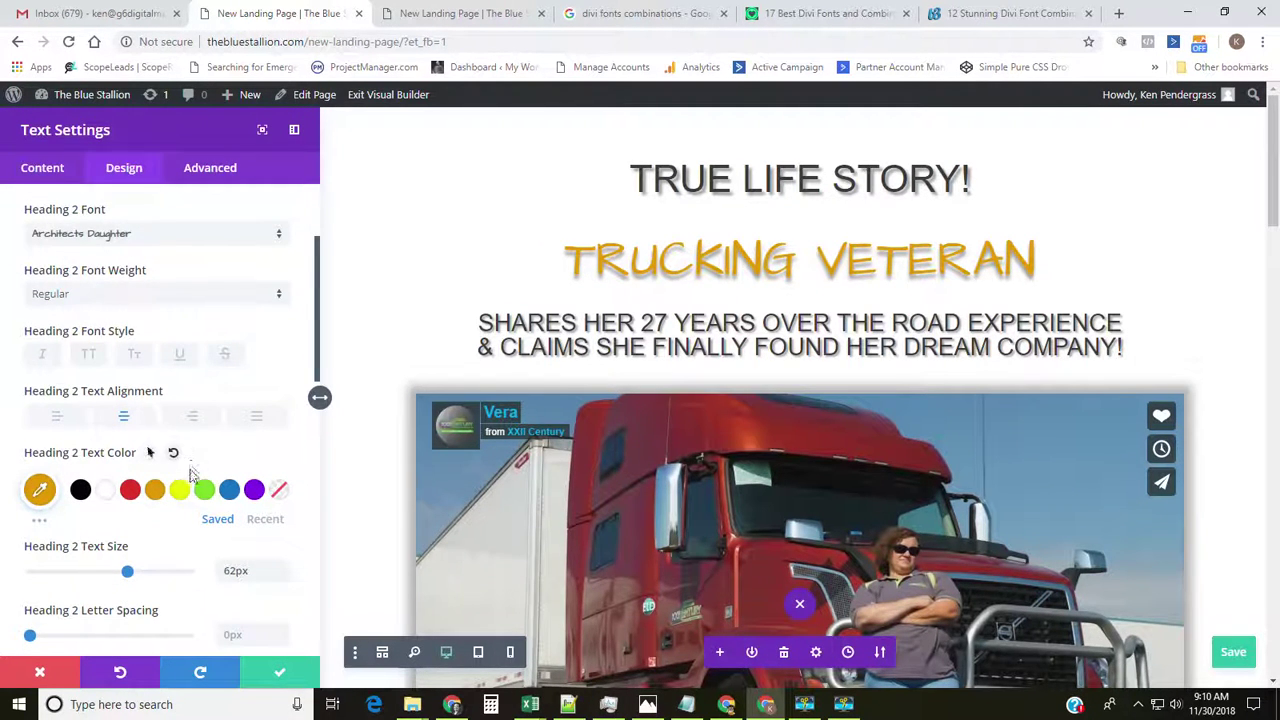
{"action": "left_click", "coordinate": [179, 490]}
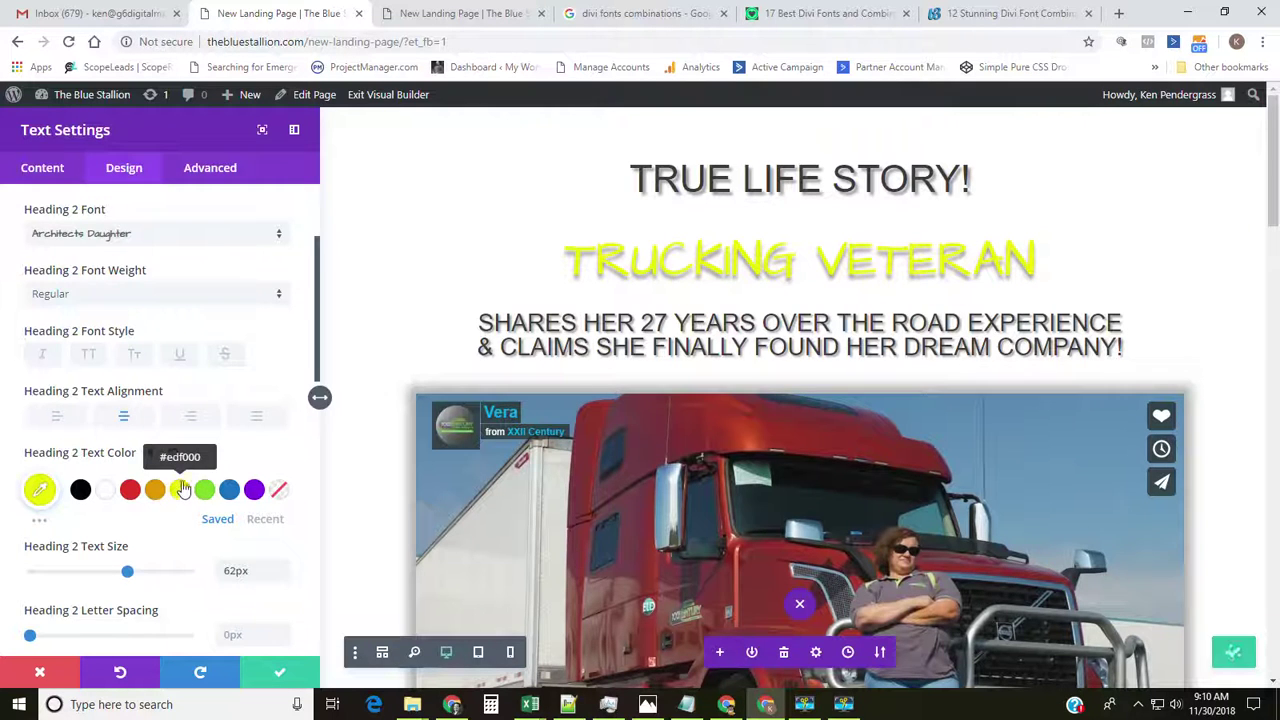
{"action": "scroll", "coordinate": [226, 440], "scroll_direction": "down", "scroll_amount": 1}
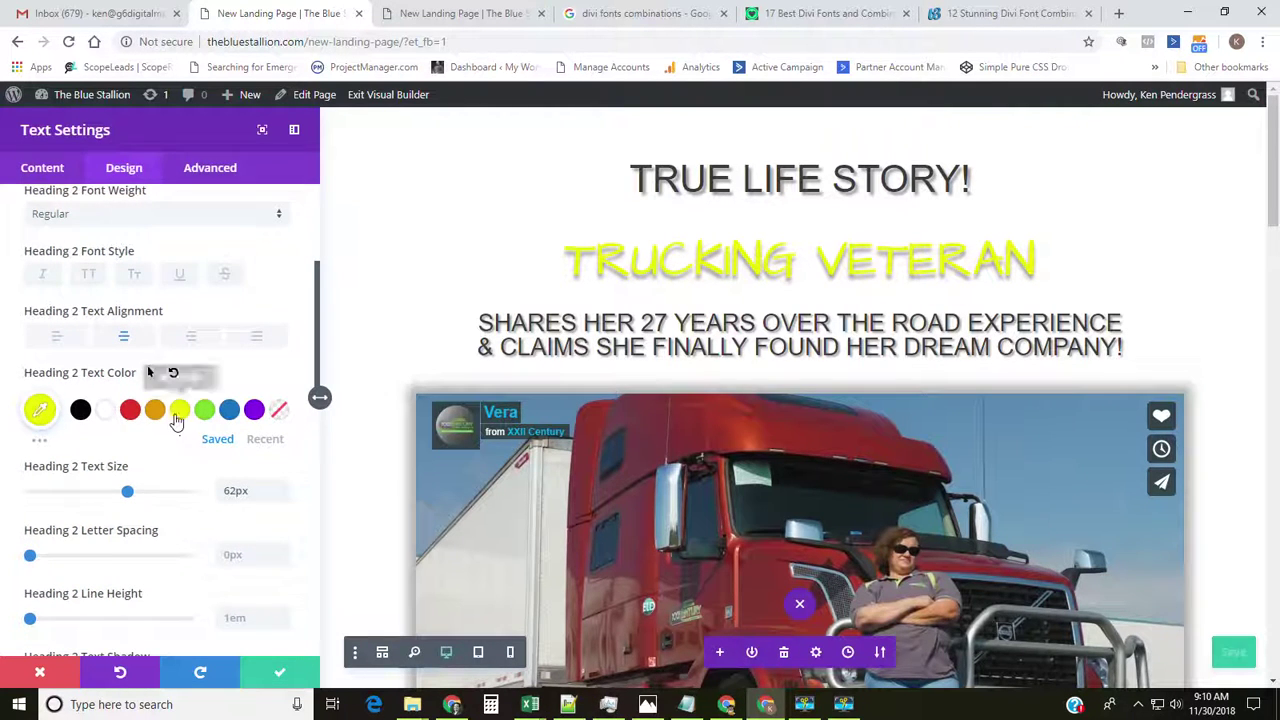
{"action": "left_click", "coordinate": [40, 442]}
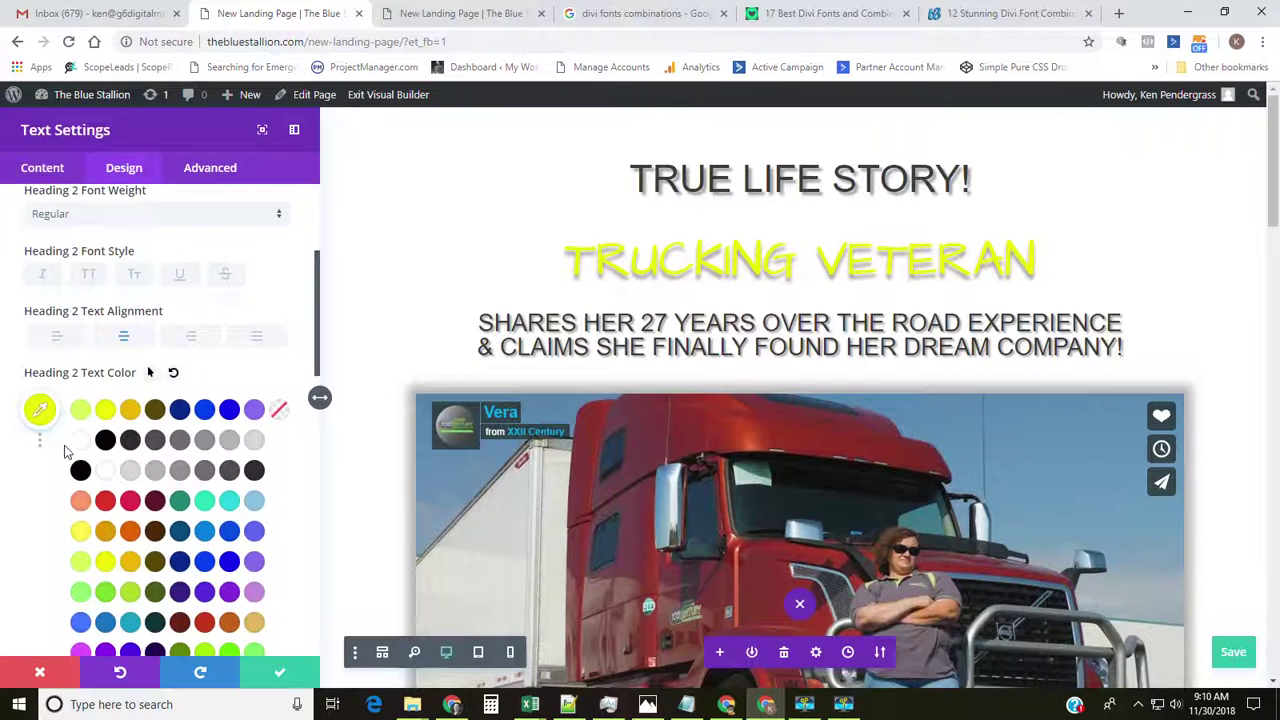
{"action": "scroll", "coordinate": [133, 450], "scroll_direction": "down", "scroll_amount": 2}
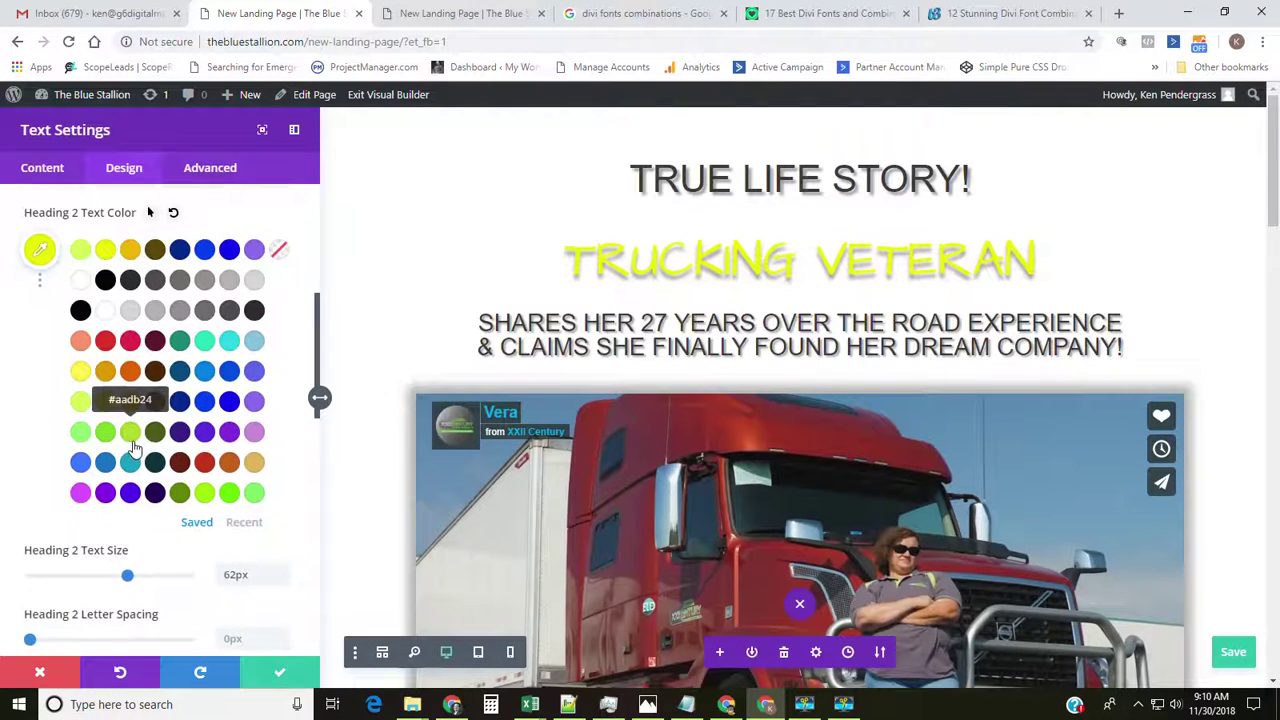
{"action": "left_click", "coordinate": [84, 402]}
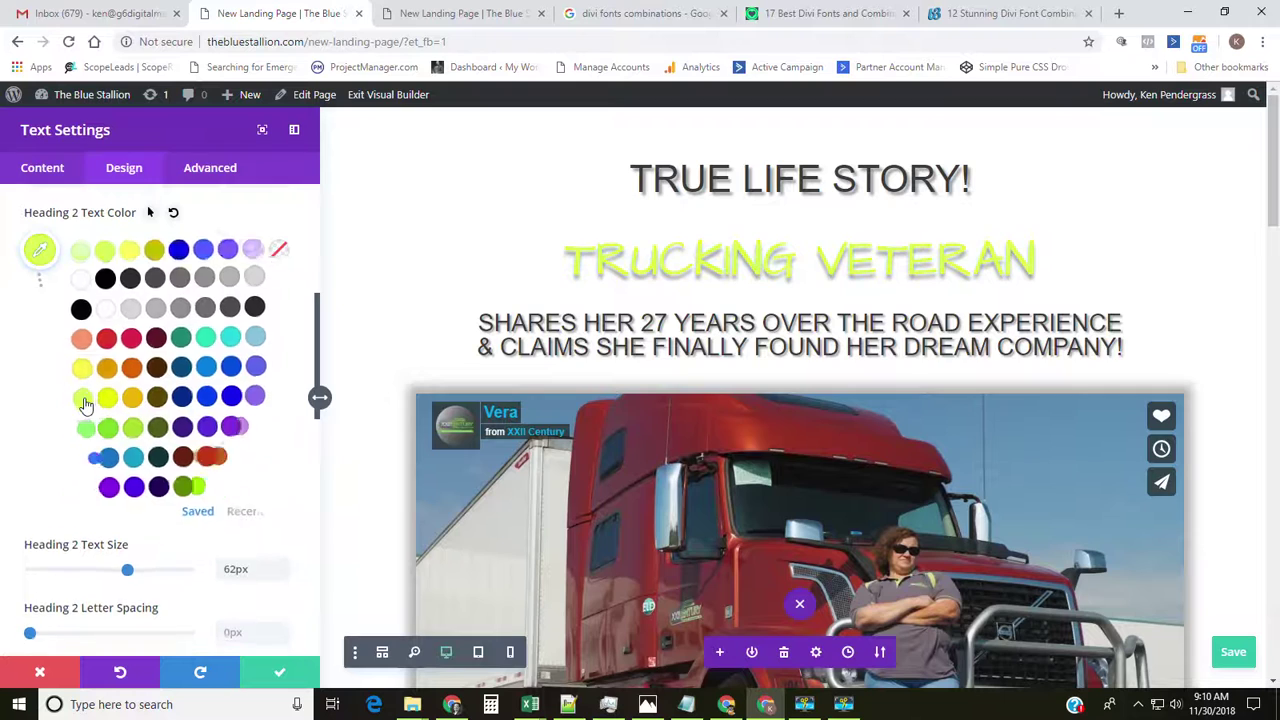
{"action": "left_click", "coordinate": [38, 282]}
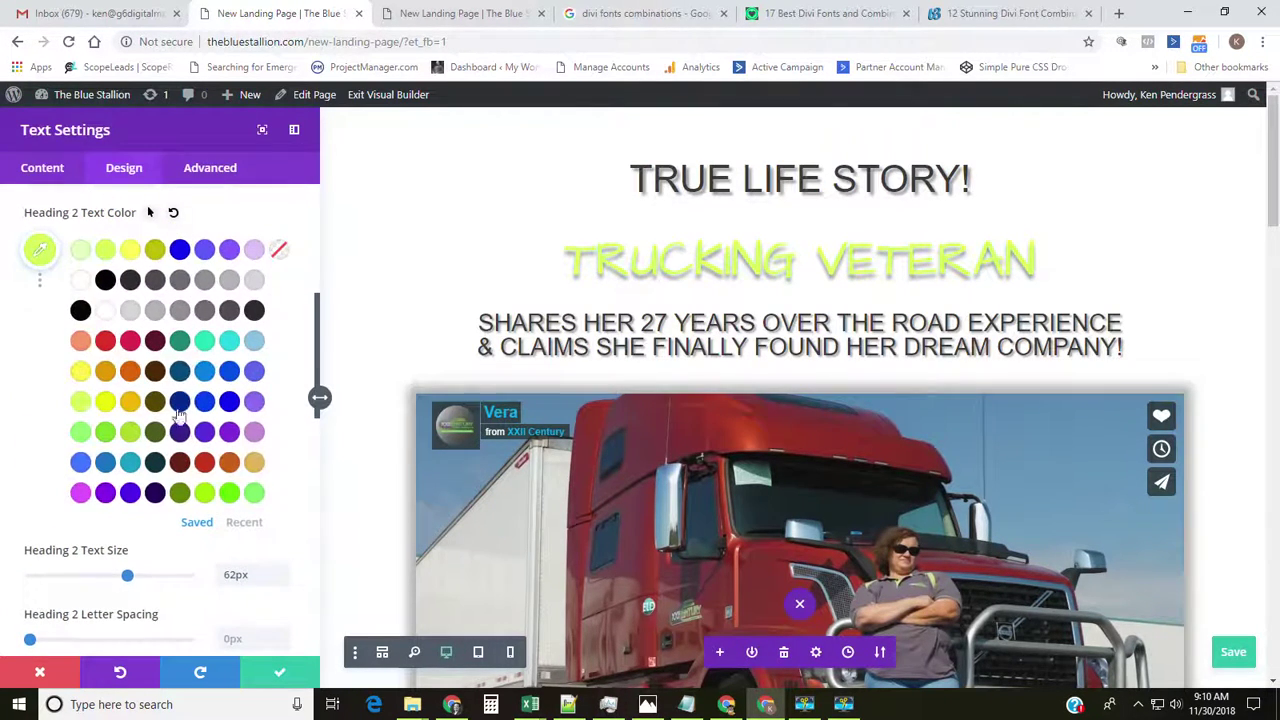
{"action": "left_click", "coordinate": [228, 342]}
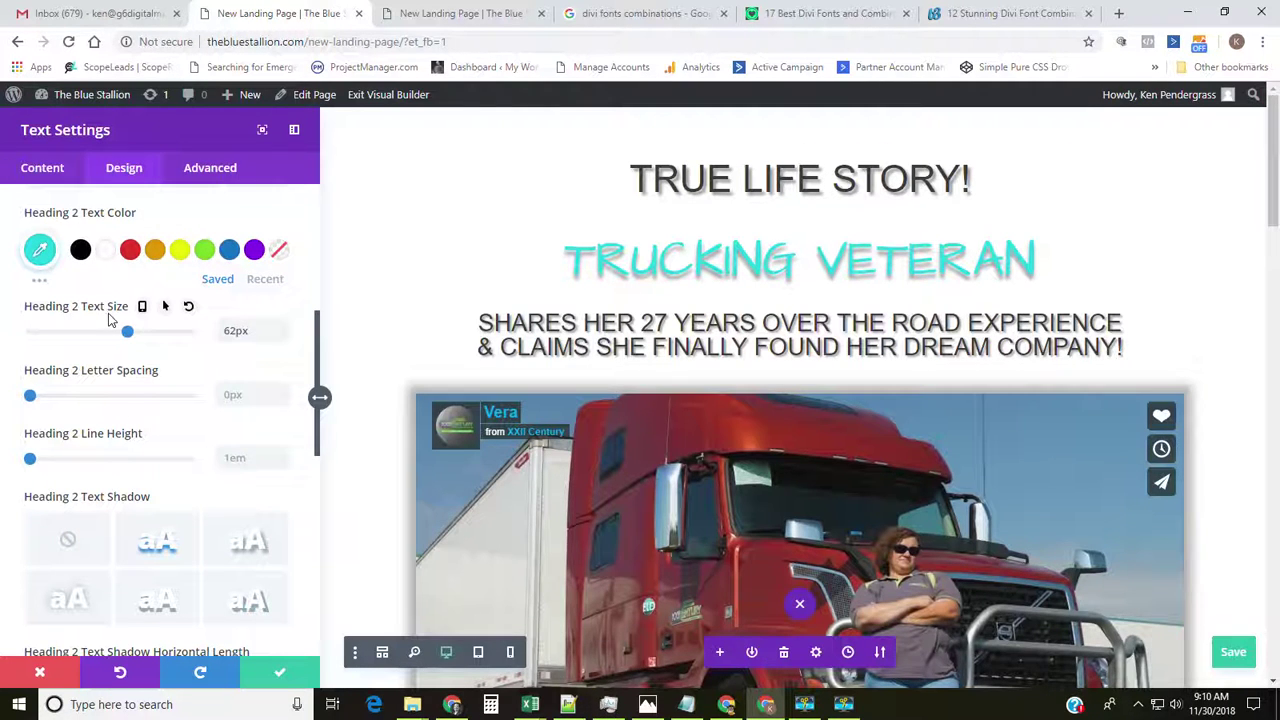
- Return to the headline's text content and check the heading level of the TRUCKING VETERAN line
{"action": "scroll", "coordinate": [168, 359], "scroll_direction": "up", "scroll_amount": 5}
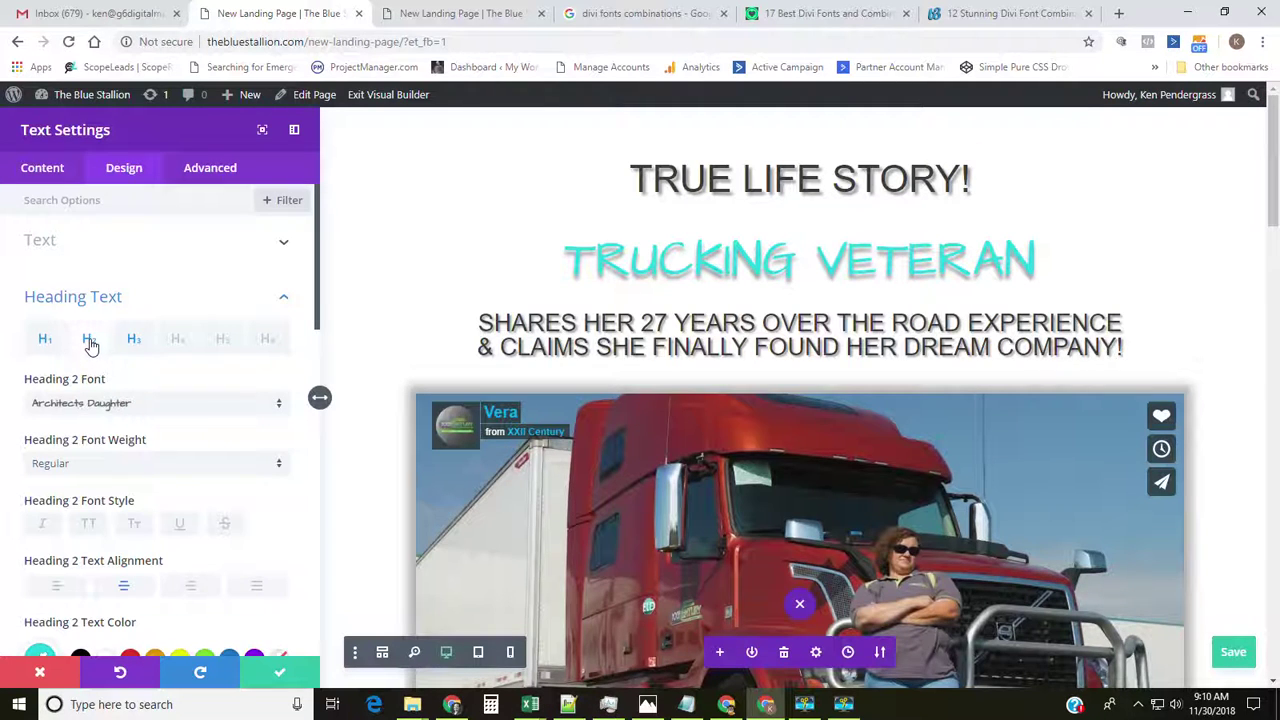
{"action": "left_click", "coordinate": [45, 172]}
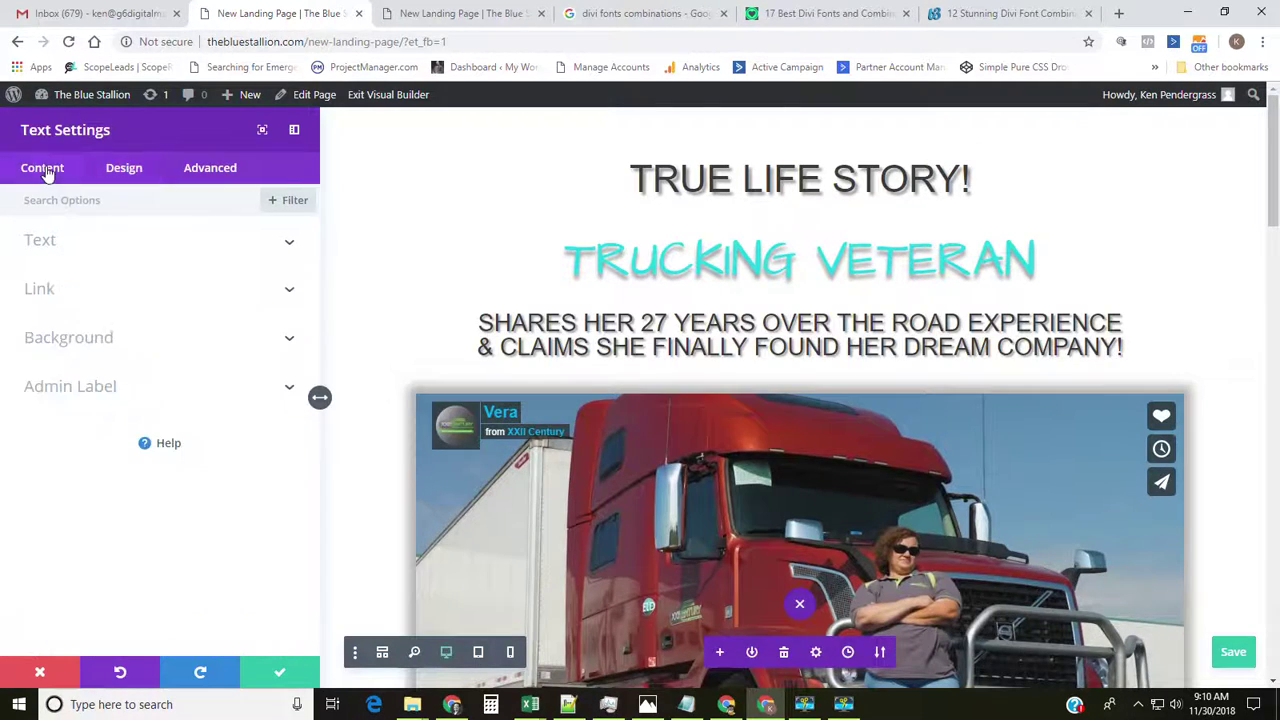
{"action": "left_click", "coordinate": [110, 252]}
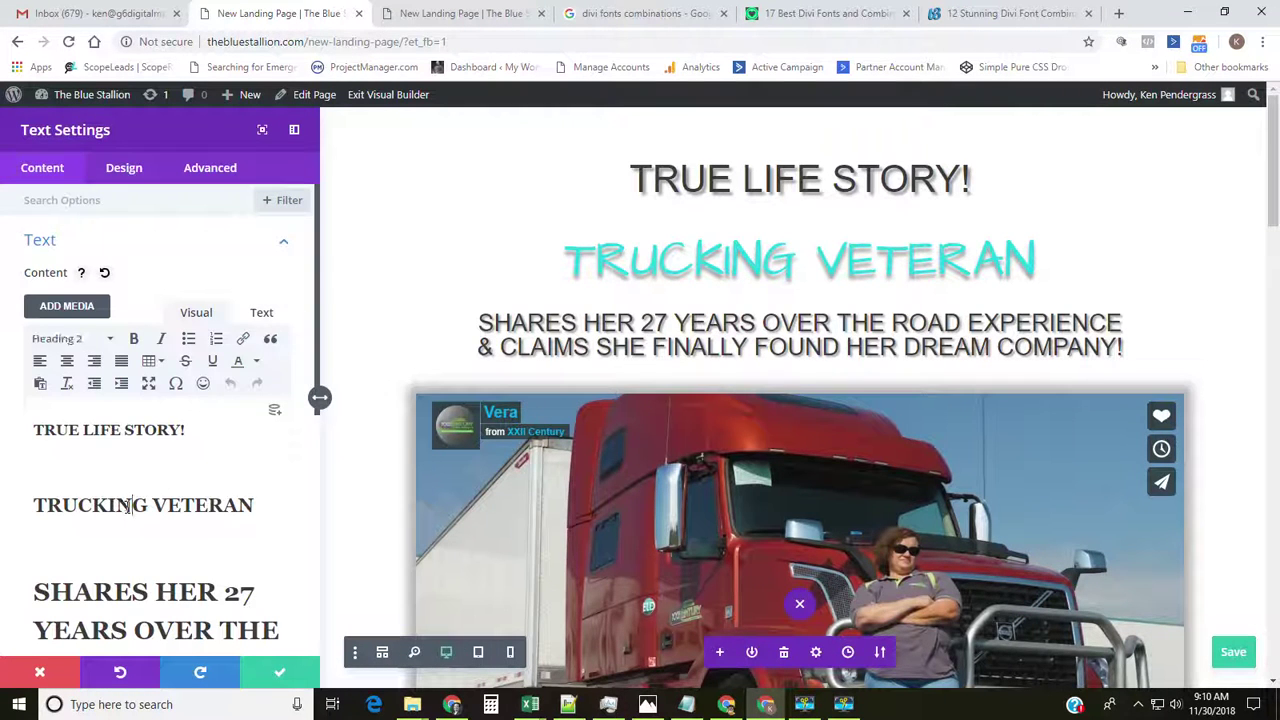
- Return to the heading text design settings and set the Heading 2 font weight to Bold
{"action": "left_click", "coordinate": [118, 167]}
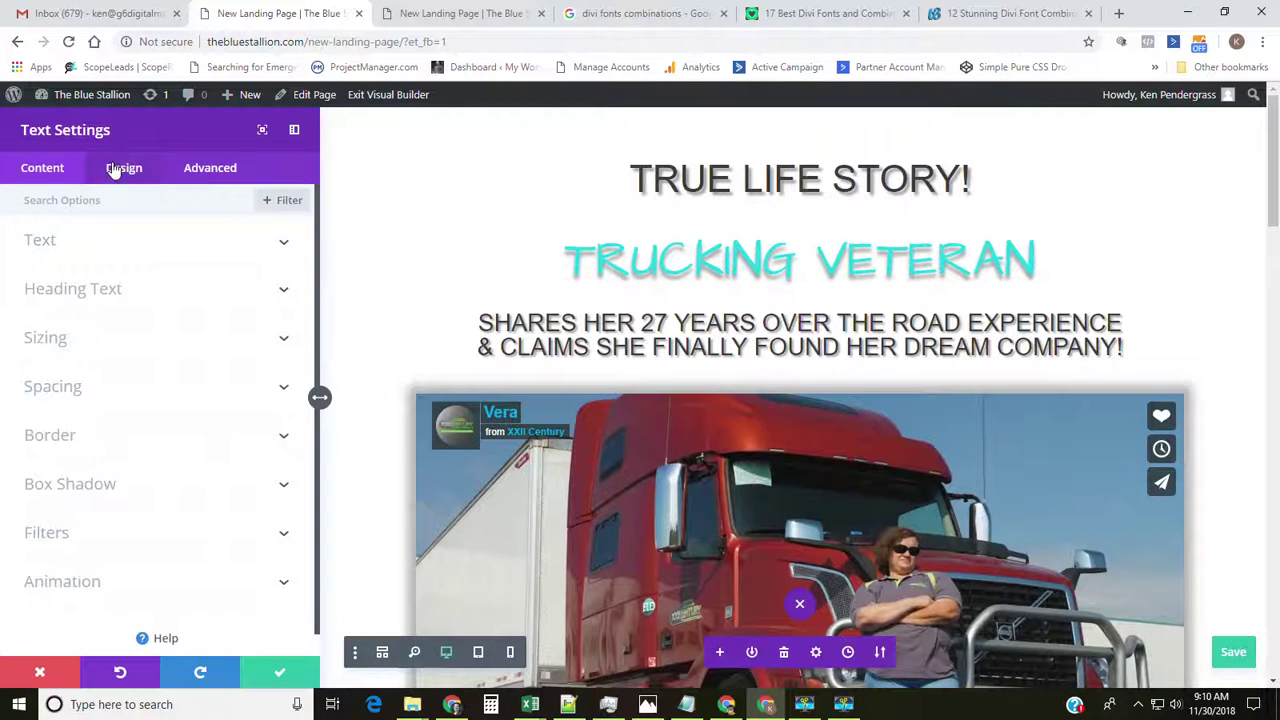
{"action": "left_click", "coordinate": [91, 290]}
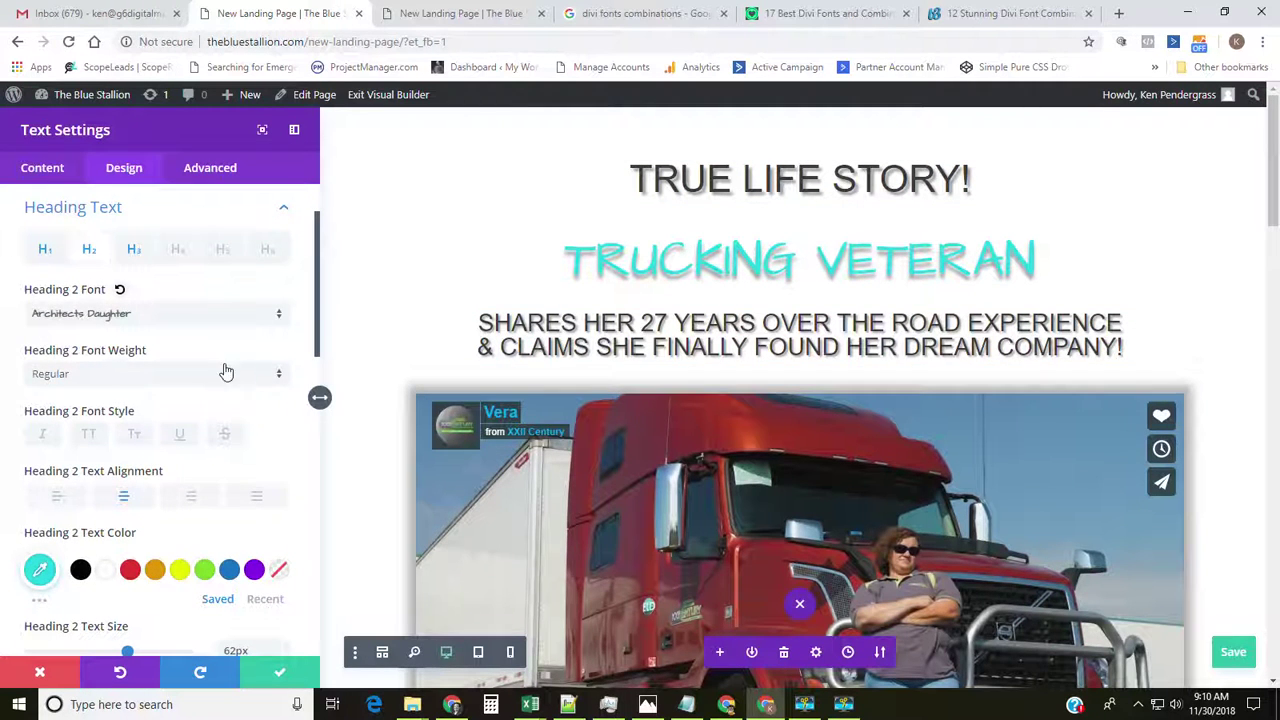
{"action": "left_click", "coordinate": [256, 379]}
{"action": "left_click", "coordinate": [160, 416]}
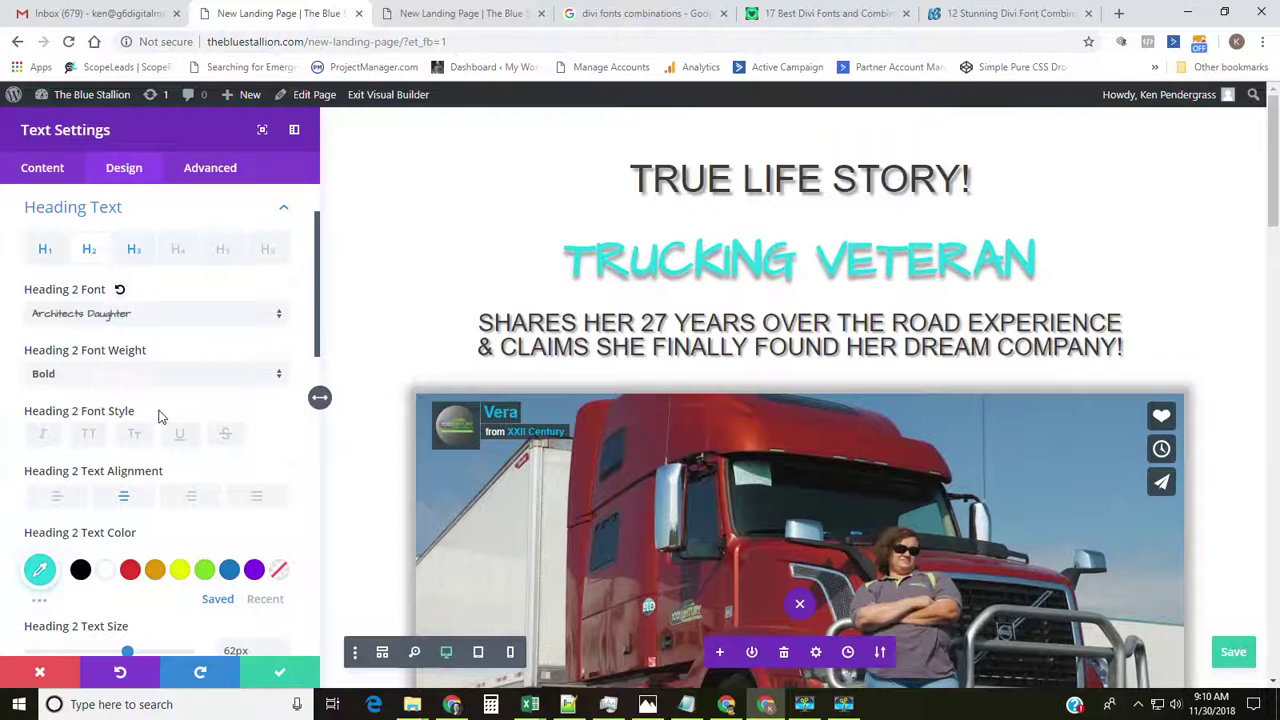
- Set the Heading 2 letter spacing to 13px and its line height to 1.3em
{"action": "scroll", "coordinate": [198, 407], "scroll_direction": "down", "scroll_amount": 2}
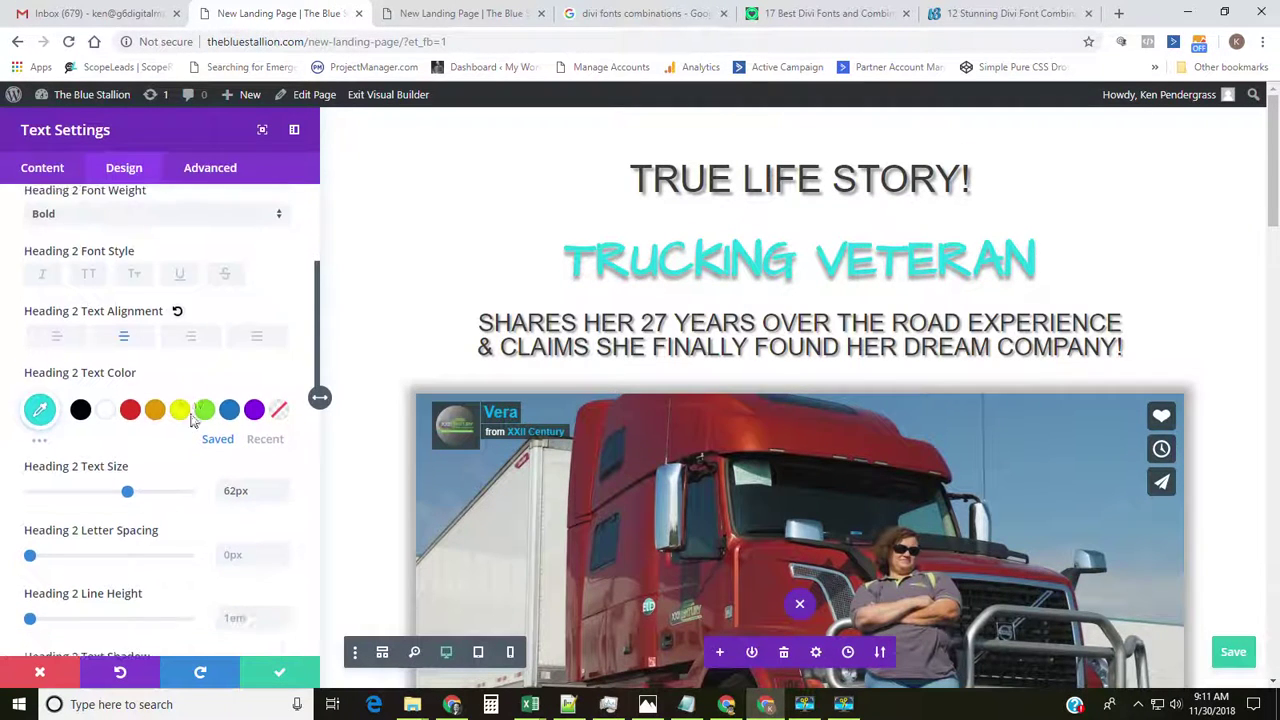
{"action": "scroll", "coordinate": [185, 365], "scroll_direction": "down", "scroll_amount": 4}
{"action": "scroll", "coordinate": [185, 355], "scroll_direction": "up", "scroll_amount": 2}
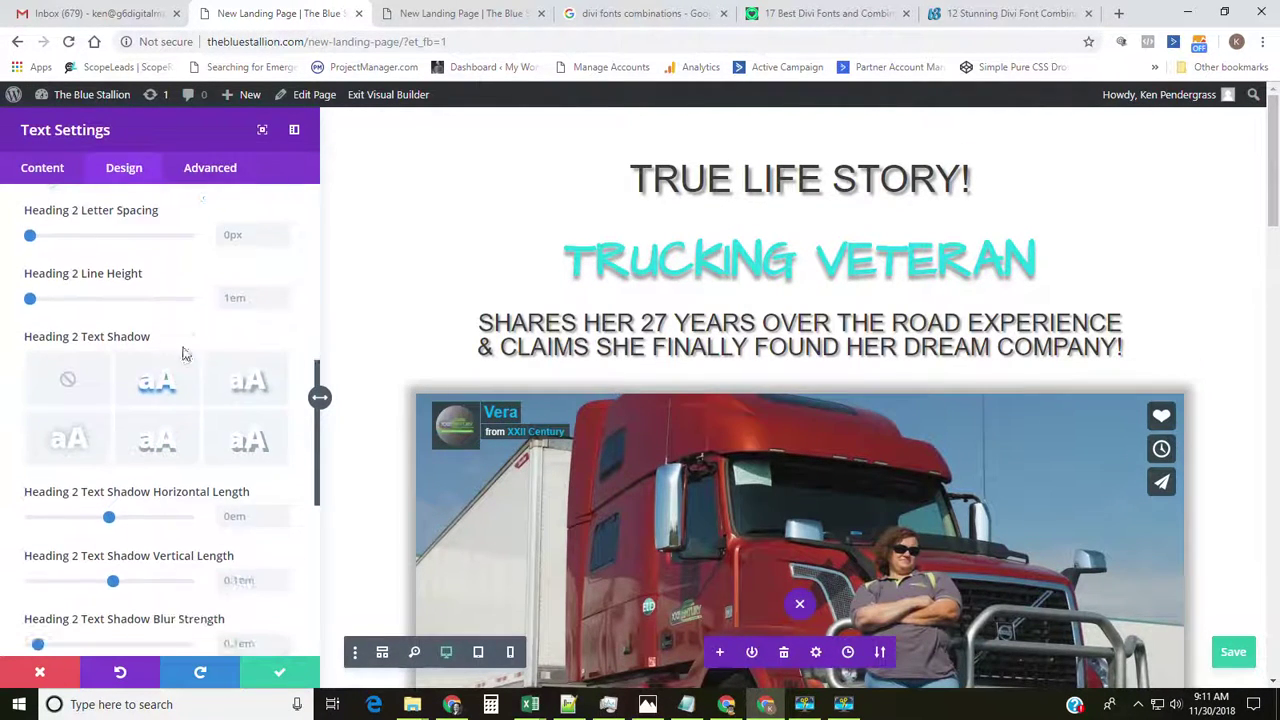
{"action": "left_click_drag", "start_coordinate": [31, 318], "coordinate": [53, 331]}
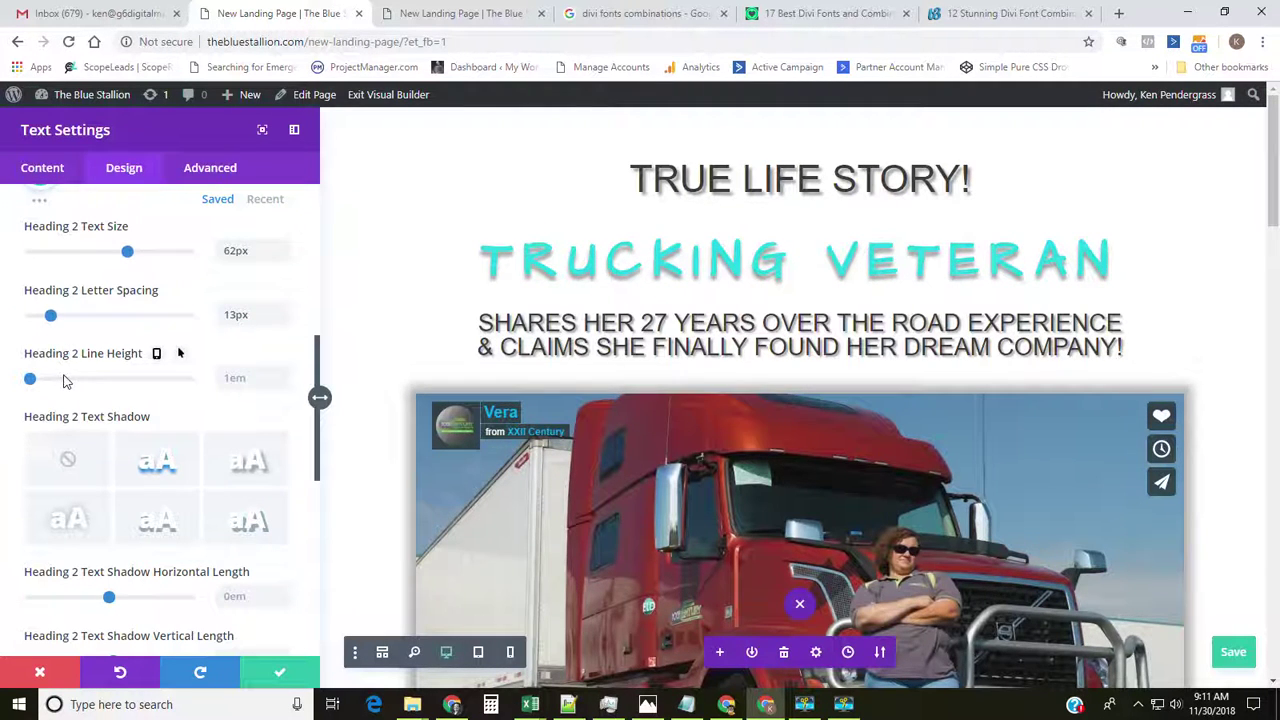
{"action": "mouse_move", "coordinate": [38, 380]}
{"action": "left_mouse_down"}
{"action": "mouse_move", "coordinate": [80, 384]}
{"action": "mouse_move", "coordinate": [55, 384]}
{"action": "left_mouse_up"}
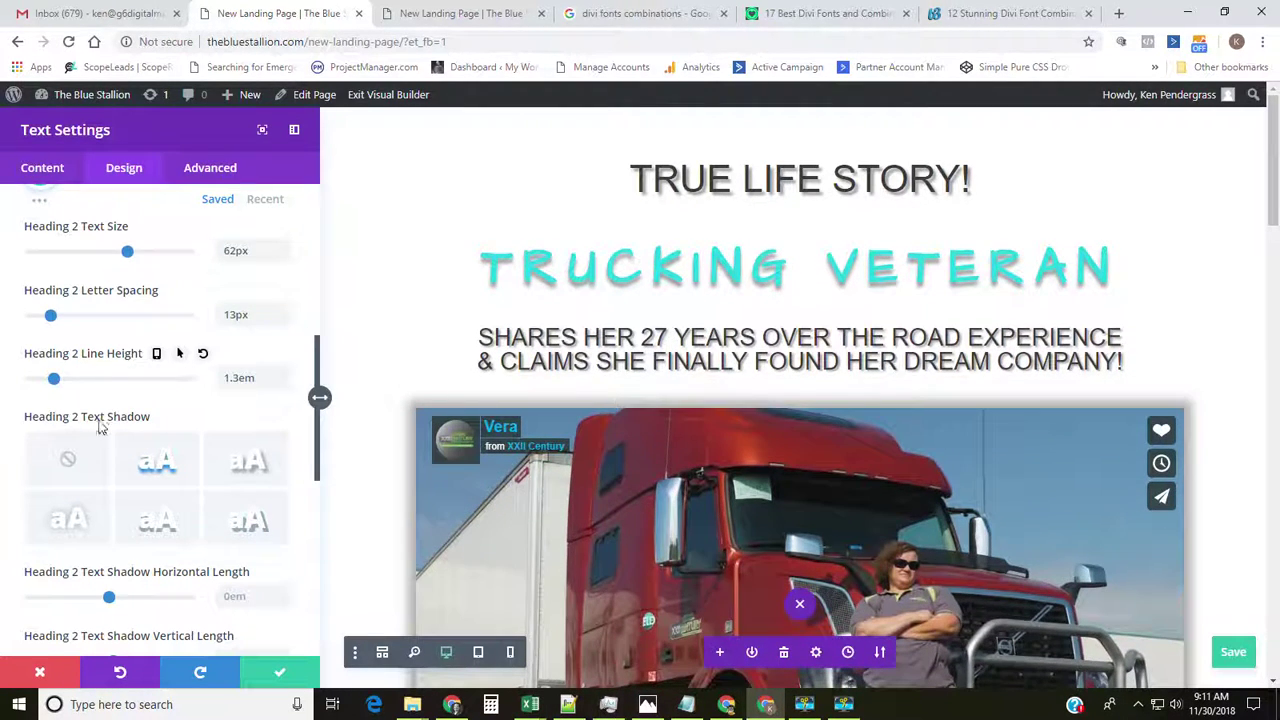
- View the phone-specific Heading 2 line height, set the phone text size to 29px, and accept the text module's changes
{"action": "left_click", "coordinate": [157, 356]}
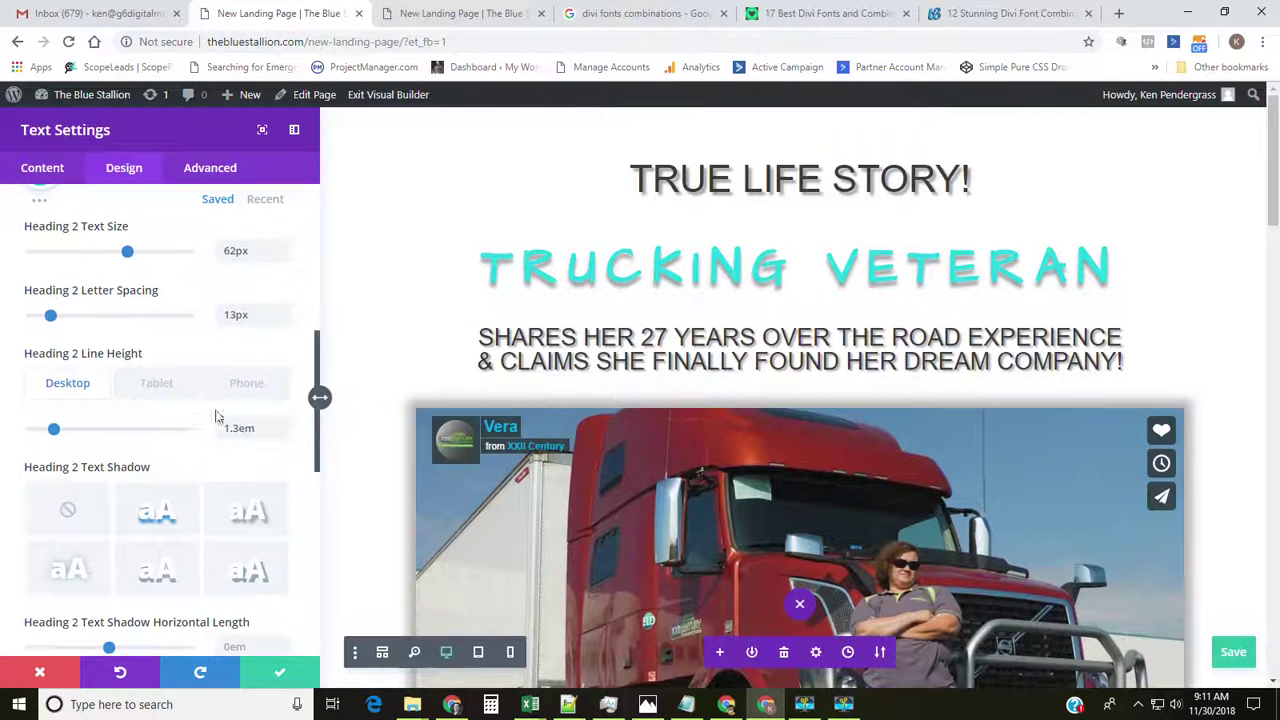
{"action": "left_click", "coordinate": [240, 388]}
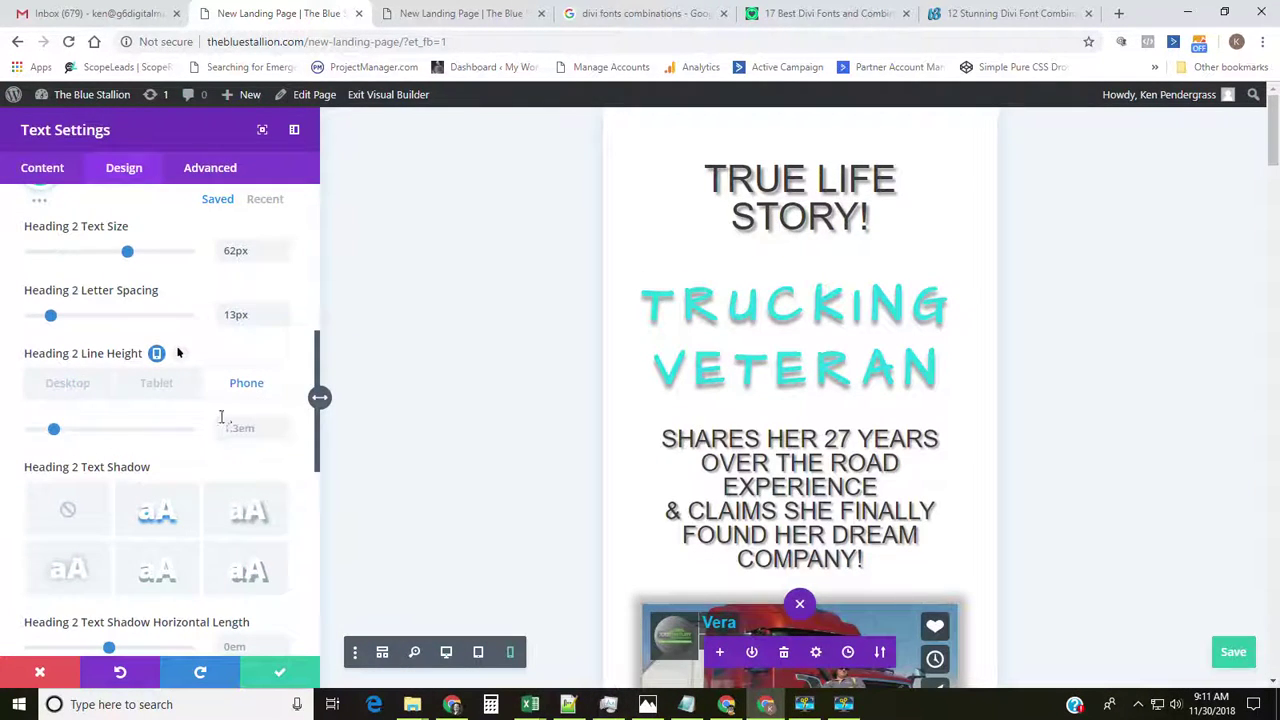
{"action": "scroll", "coordinate": [224, 420], "scroll_direction": "up", "scroll_amount": 3}
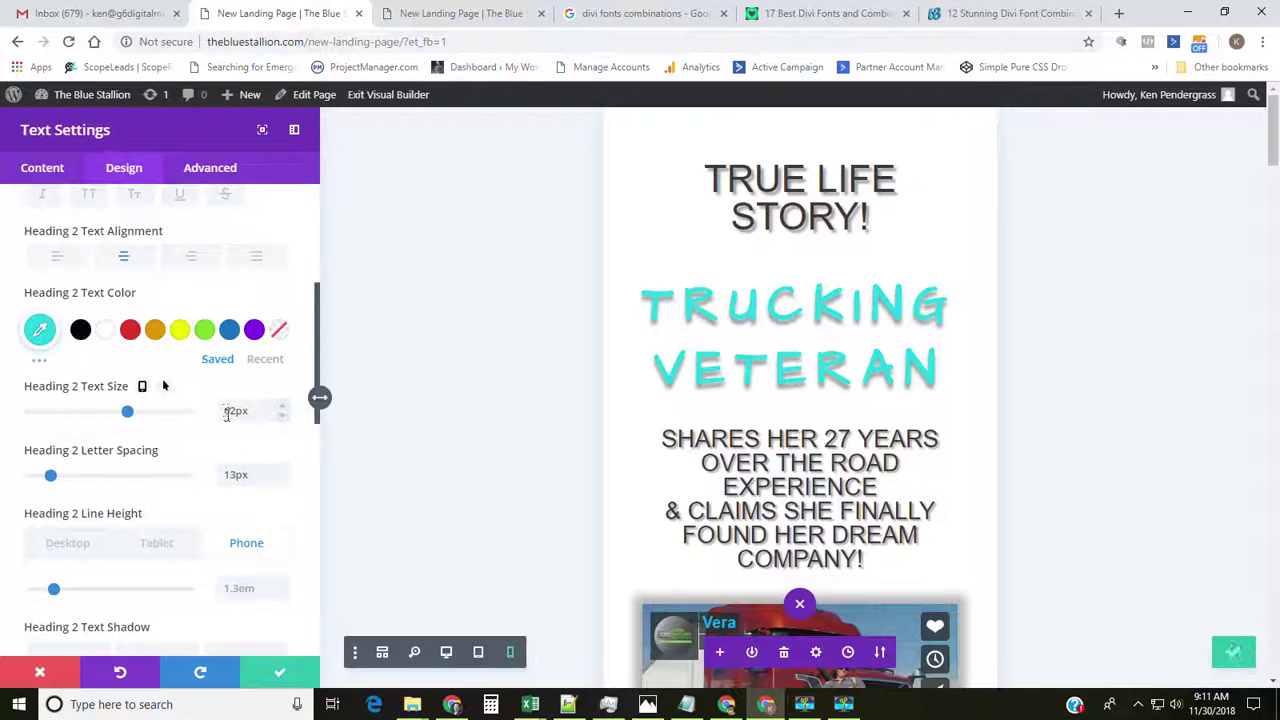
{"action": "left_click", "coordinate": [142, 387]}
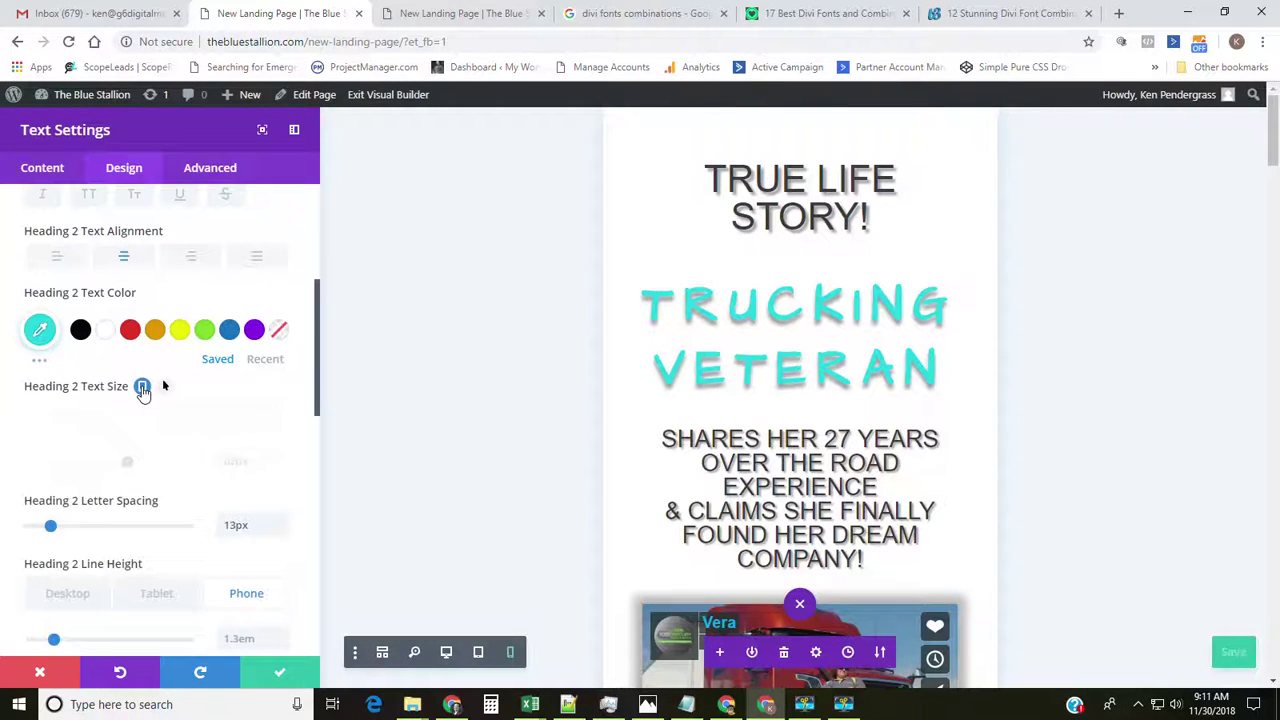
{"action": "left_click", "coordinate": [240, 418]}
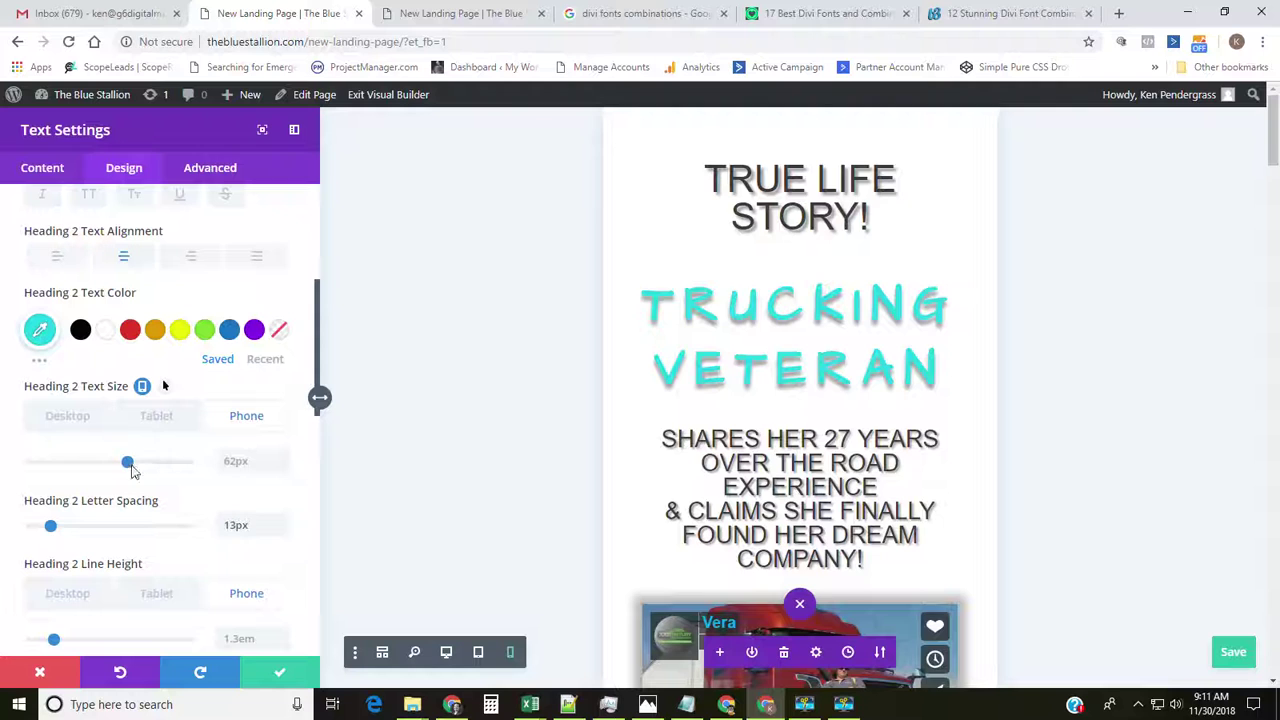
{"action": "left_click_drag", "start_coordinate": [120, 467], "coordinate": [76, 462]}
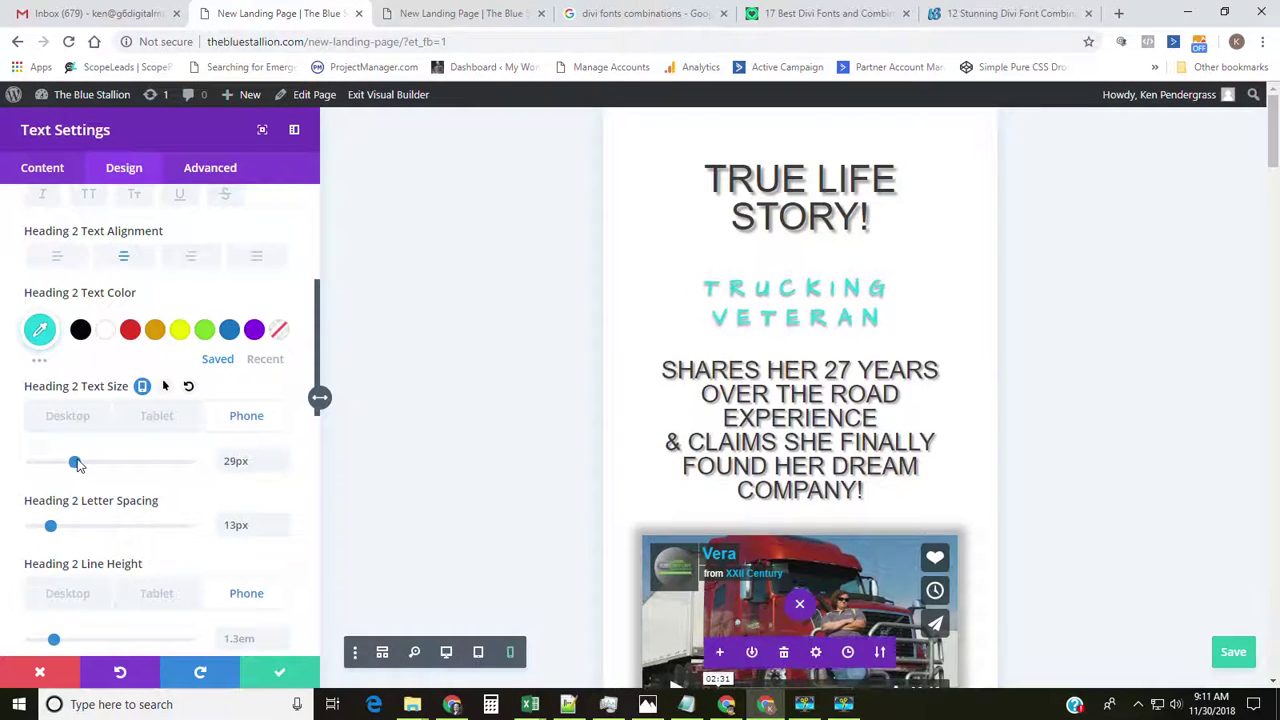
{"action": "left_click", "coordinate": [272, 675]}
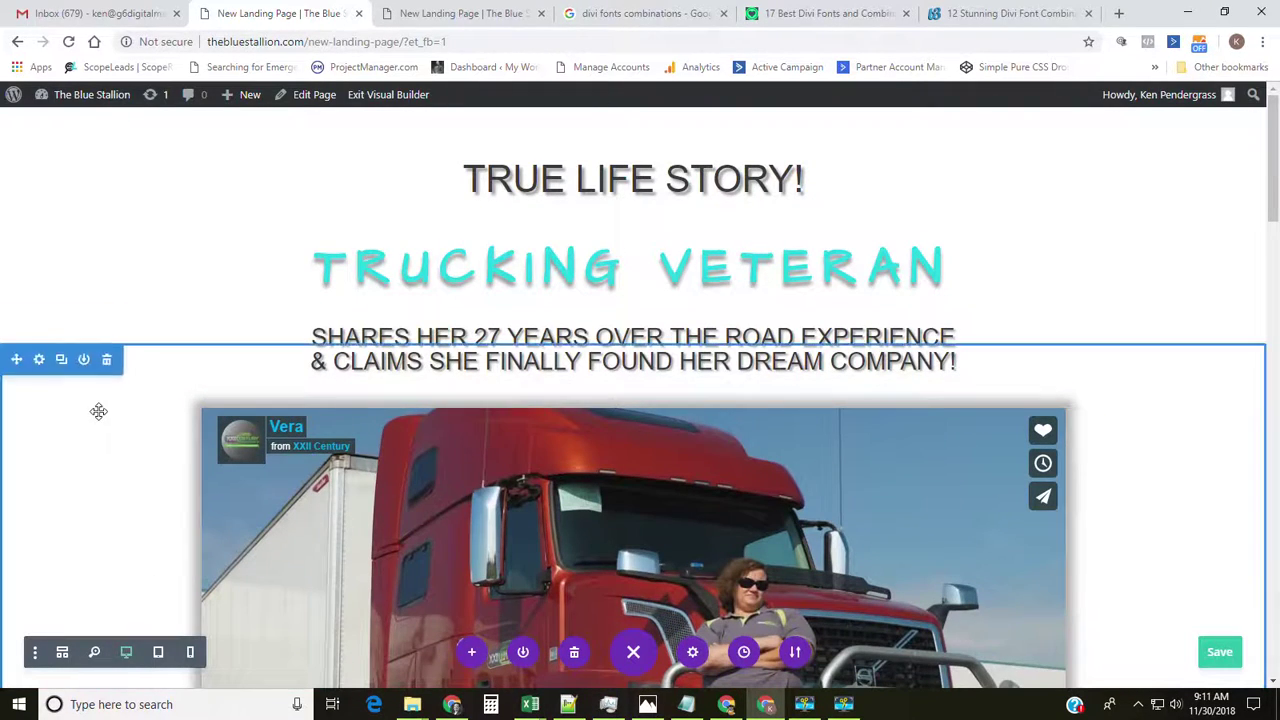
- Open the headline text module's Heading 2 design settings and try out the different text shadow presets on TRUCKING VETERAN
{"action": "left_click", "coordinate": [611, 201]}
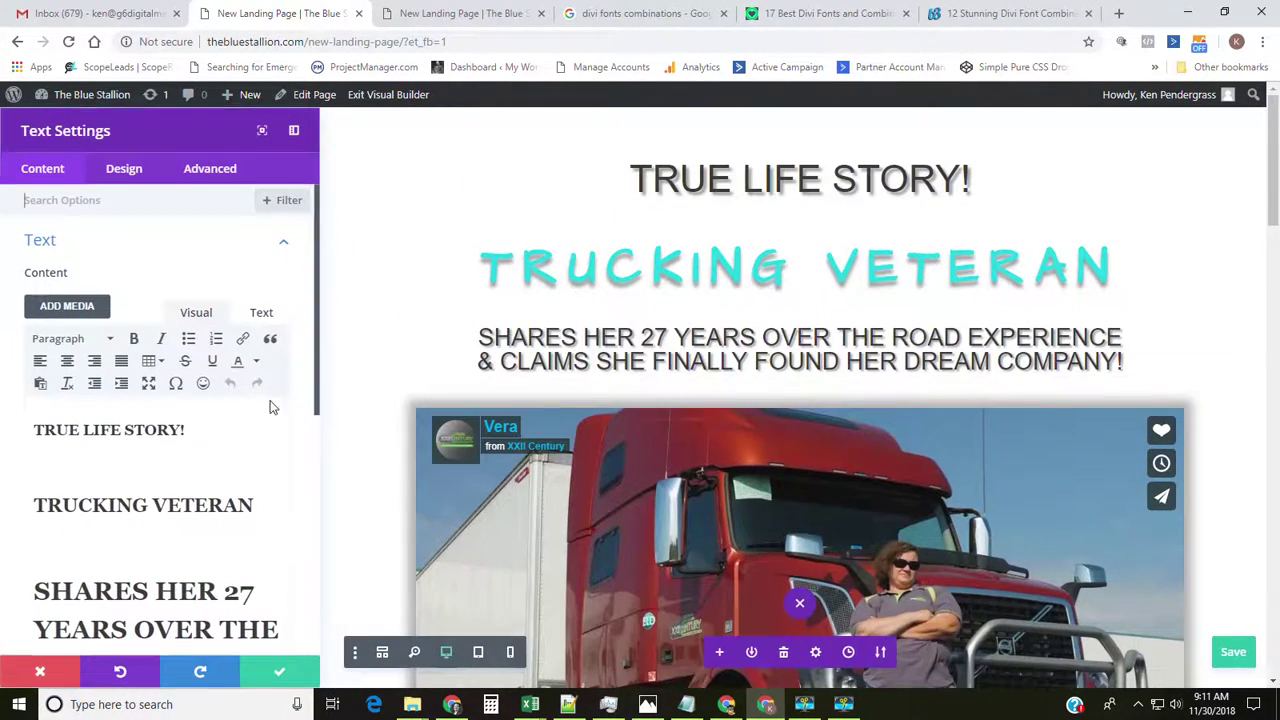
{"action": "left_click", "coordinate": [124, 168]}
{"action": "scroll", "coordinate": [155, 390], "scroll_direction": "down", "scroll_amount": 1}
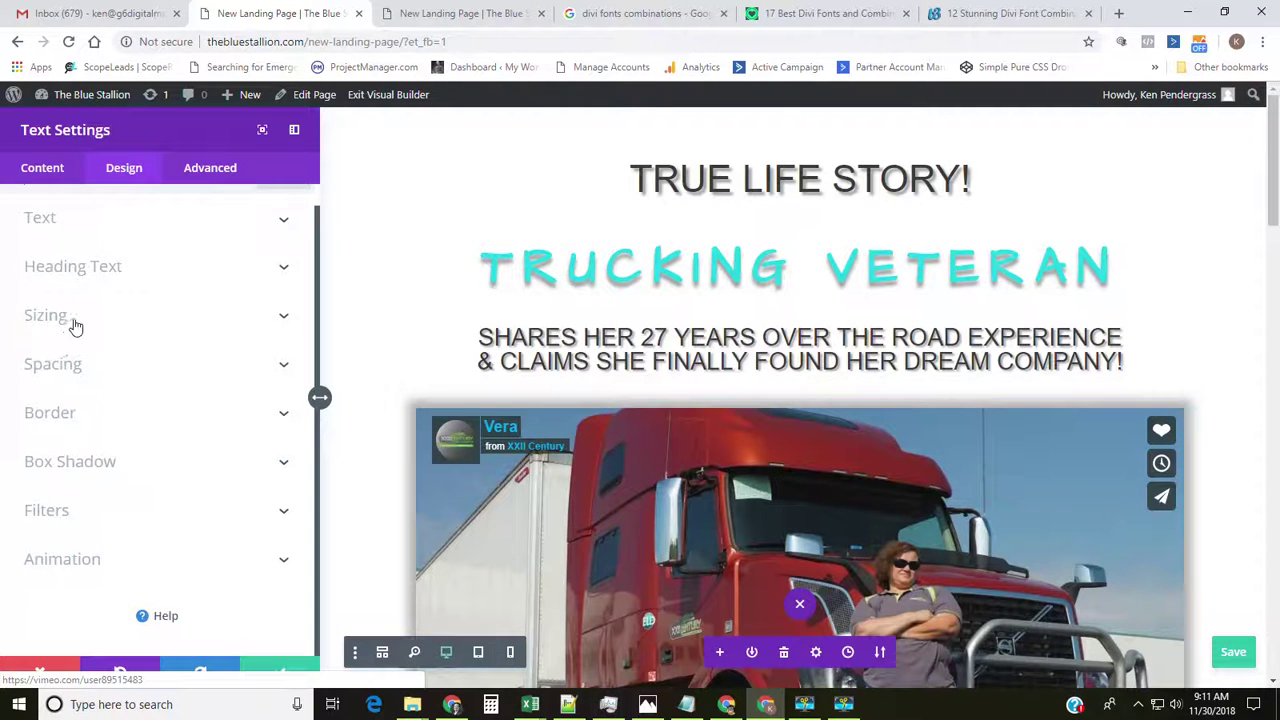
{"action": "left_click", "coordinate": [100, 268]}
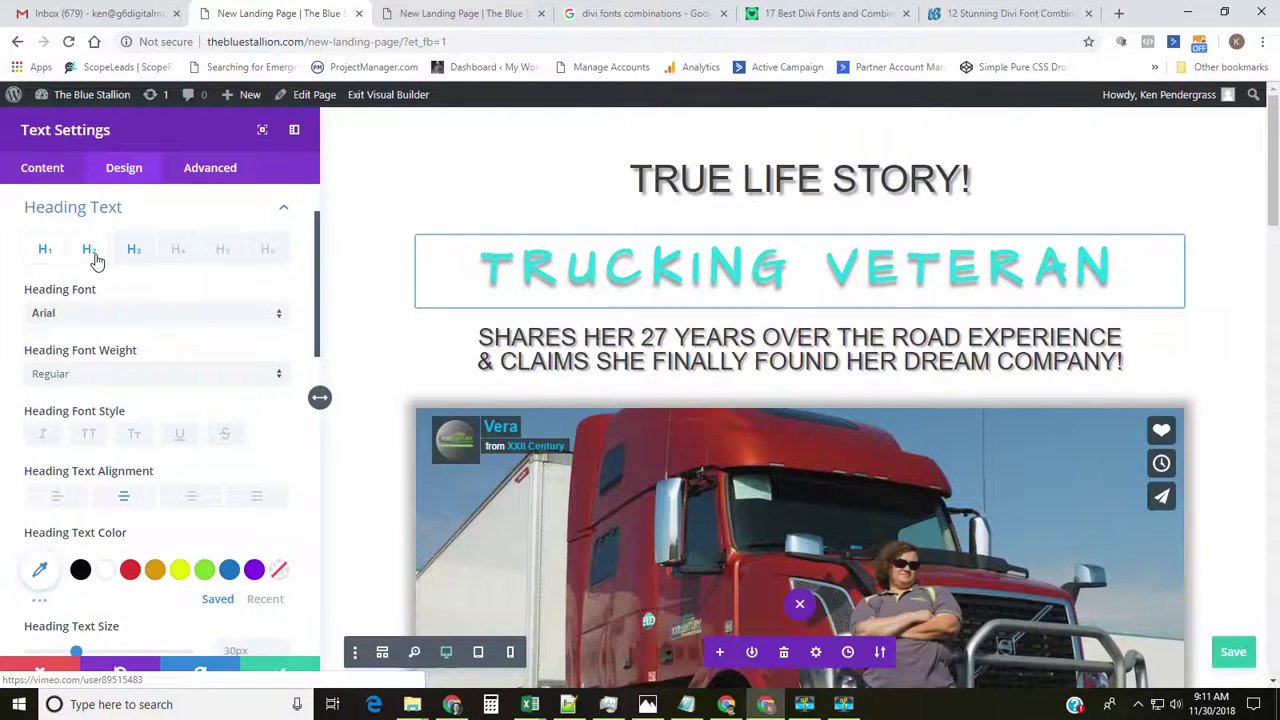
{"action": "scroll", "coordinate": [226, 360], "scroll_direction": "down", "scroll_amount": 5}
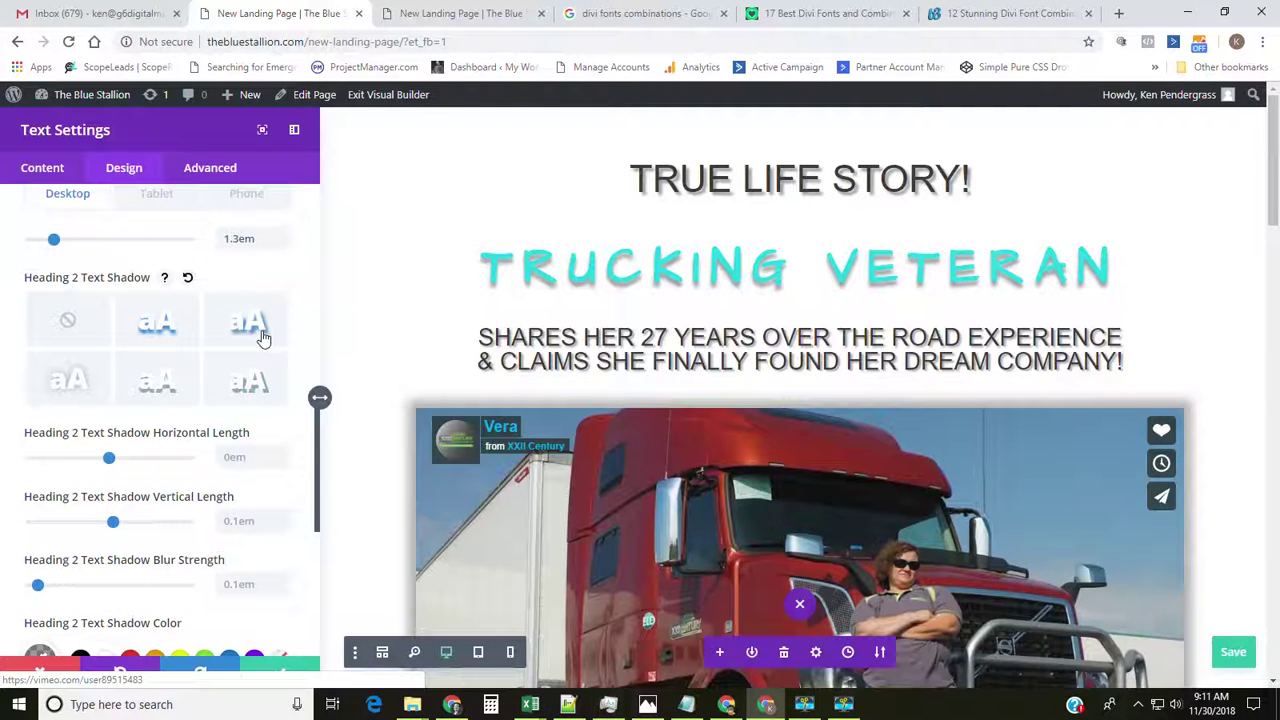
{"action": "left_click", "coordinate": [160, 388]}
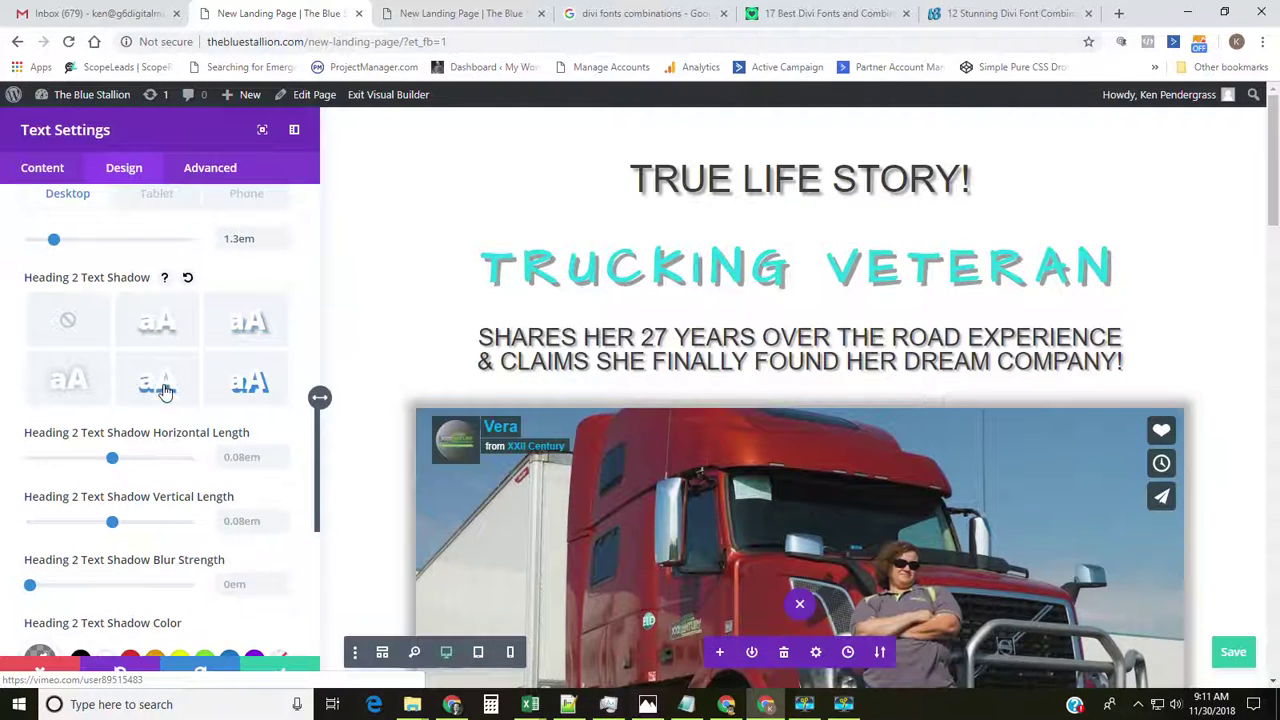
{"action": "left_click", "coordinate": [80, 391]}
{"action": "left_click", "coordinate": [164, 338]}
{"action": "left_click", "coordinate": [241, 330]}
{"action": "left_click", "coordinate": [165, 388]}
{"action": "left_click", "coordinate": [262, 388]}
- Try a Heading 2 shadow with 0.53em horizontal length, -0.01em vertical length and an orange color, and discard the module's changes
{"action": "left_click_drag", "start_coordinate": [112, 457], "coordinate": [83, 457]}
{"action": "left_click", "coordinate": [127, 455]}
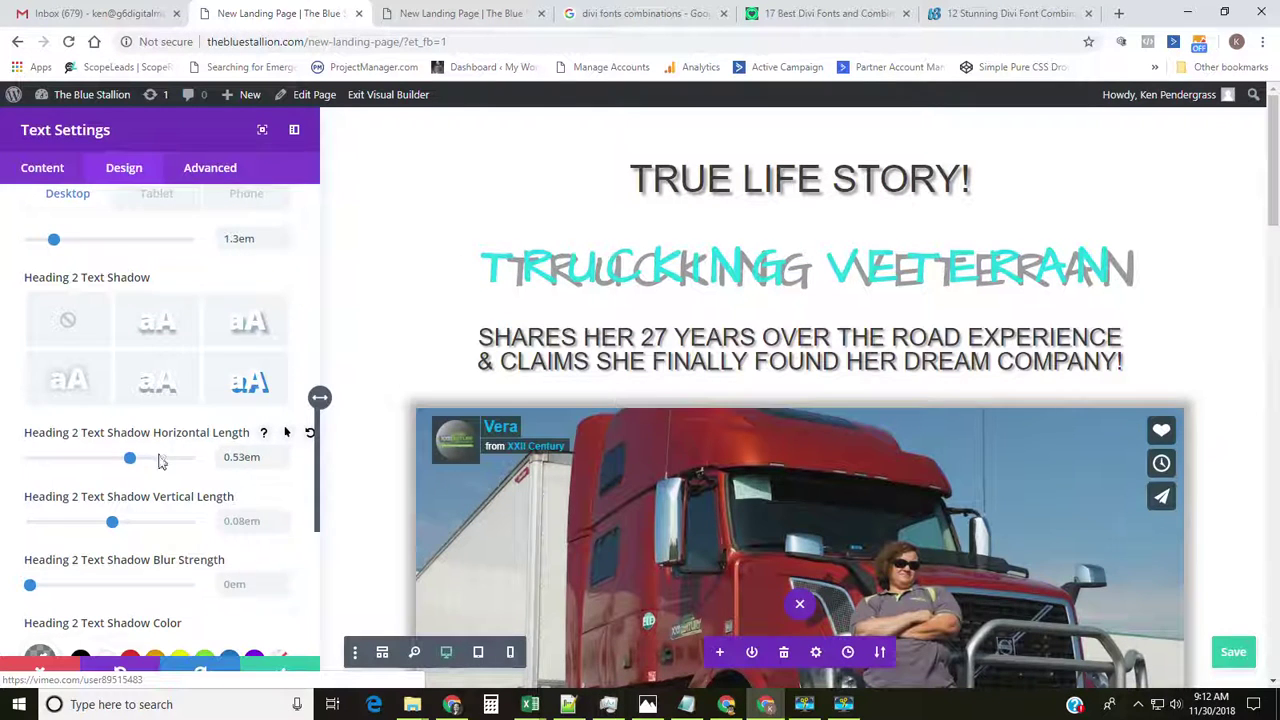
{"action": "scroll", "coordinate": [160, 465], "scroll_direction": "down", "scroll_amount": 3}
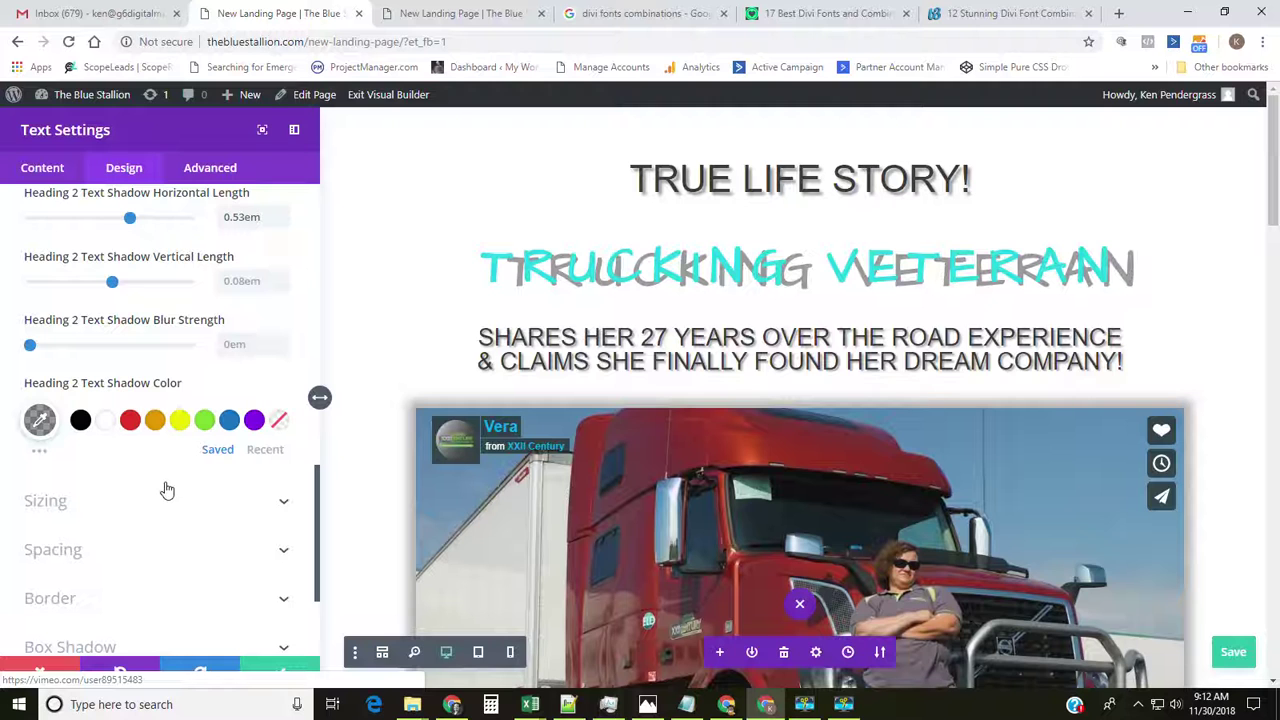
{"action": "left_click", "coordinate": [154, 420]}
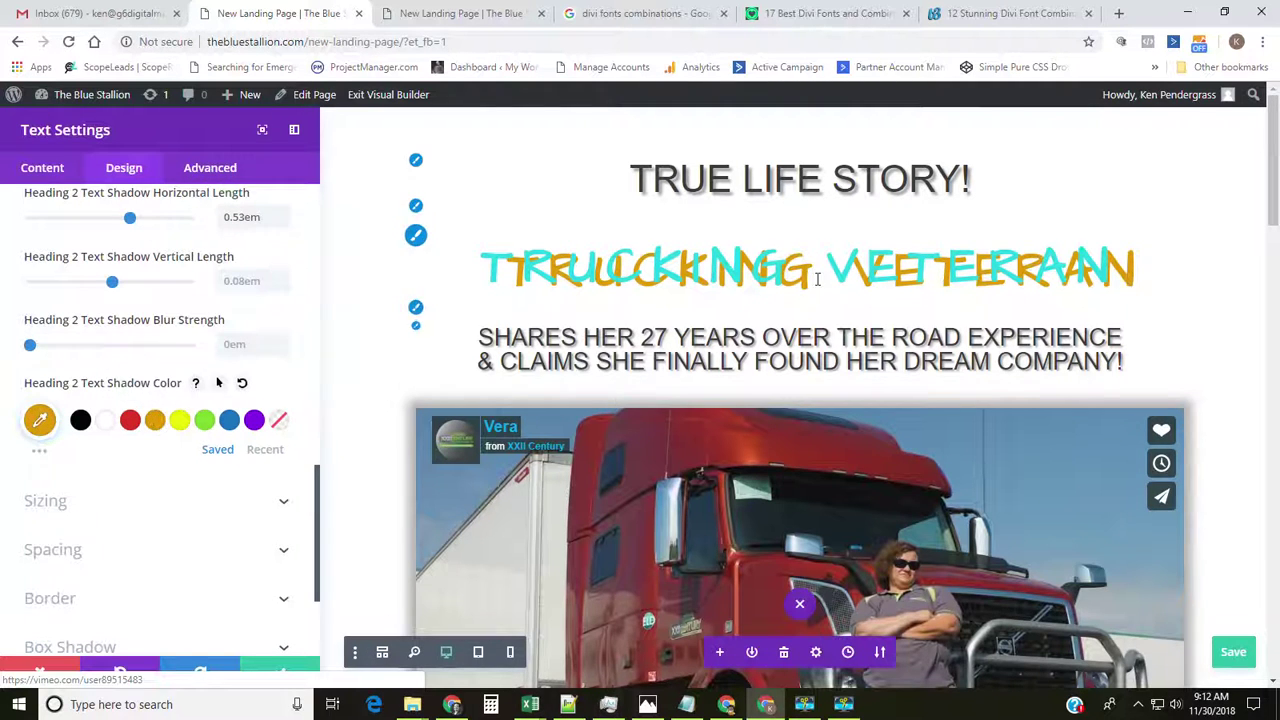
{"action": "mouse_move", "coordinate": [113, 283]}
{"action": "left_mouse_down"}
{"action": "mouse_move", "coordinate": [83, 285]}
{"action": "mouse_move", "coordinate": [111, 289]}
{"action": "left_mouse_up"}
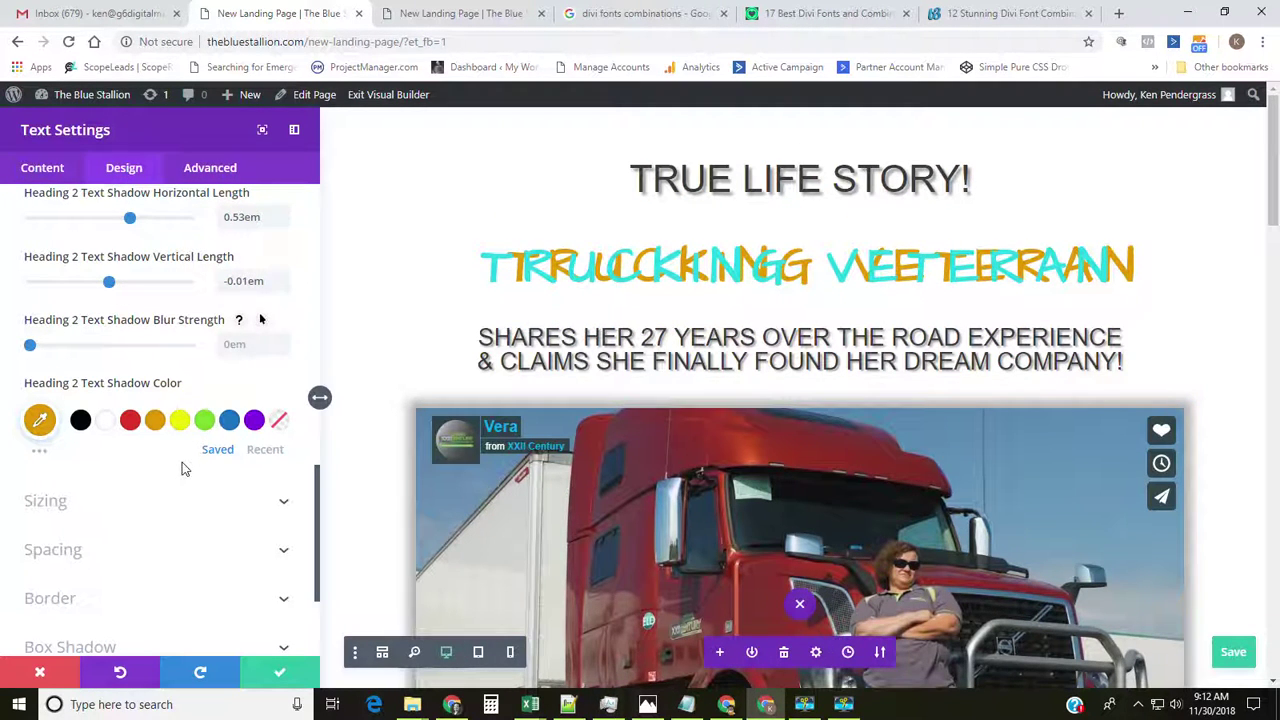
{"action": "left_click", "coordinate": [58, 676]}
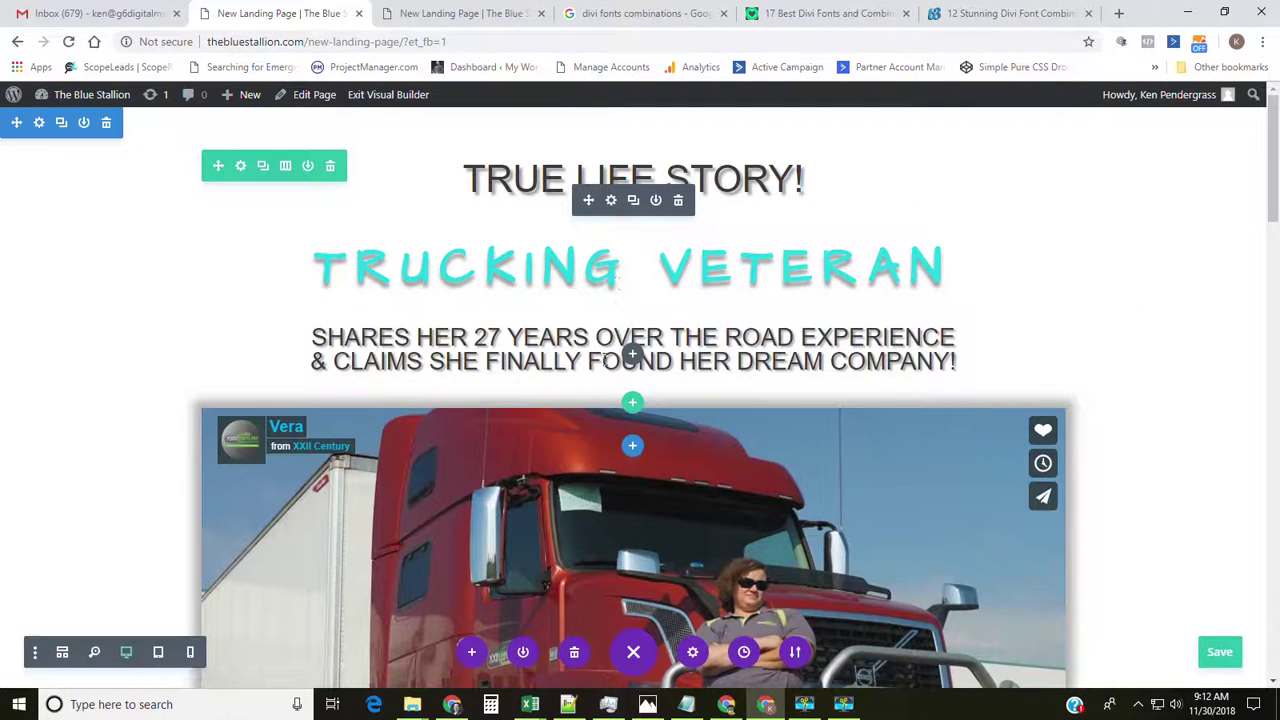
- Reopen the headline text module and check the heading level of the TRUE LIFE STORY! line in its content
{"action": "left_click", "coordinate": [611, 201]}
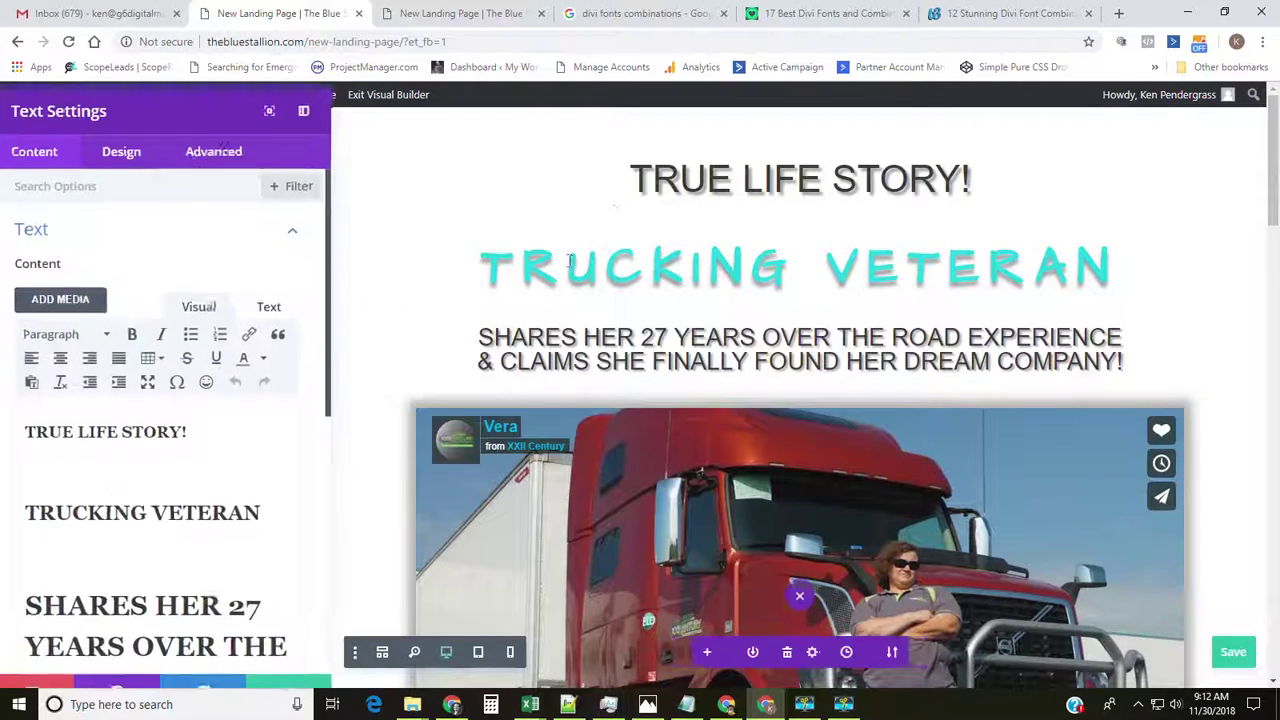
{"action": "left_click", "coordinate": [138, 172]}
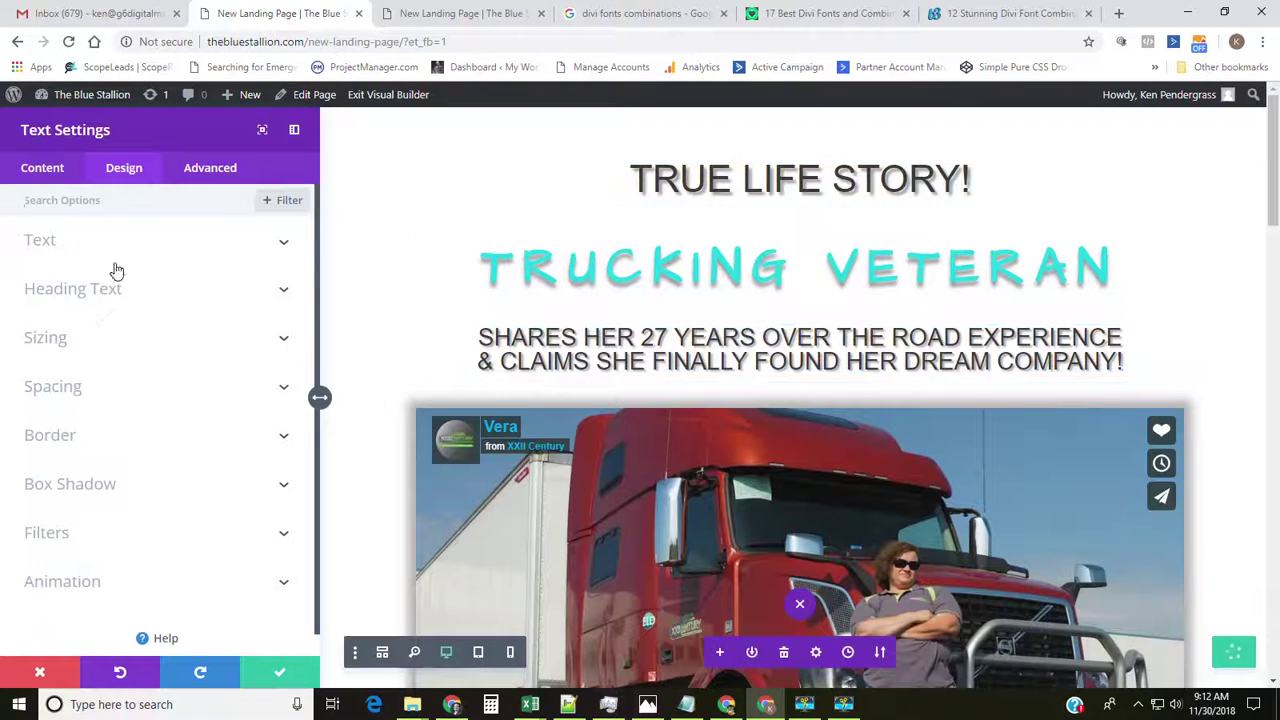
{"action": "left_click", "coordinate": [58, 178]}
{"action": "left_click", "coordinate": [108, 505]}
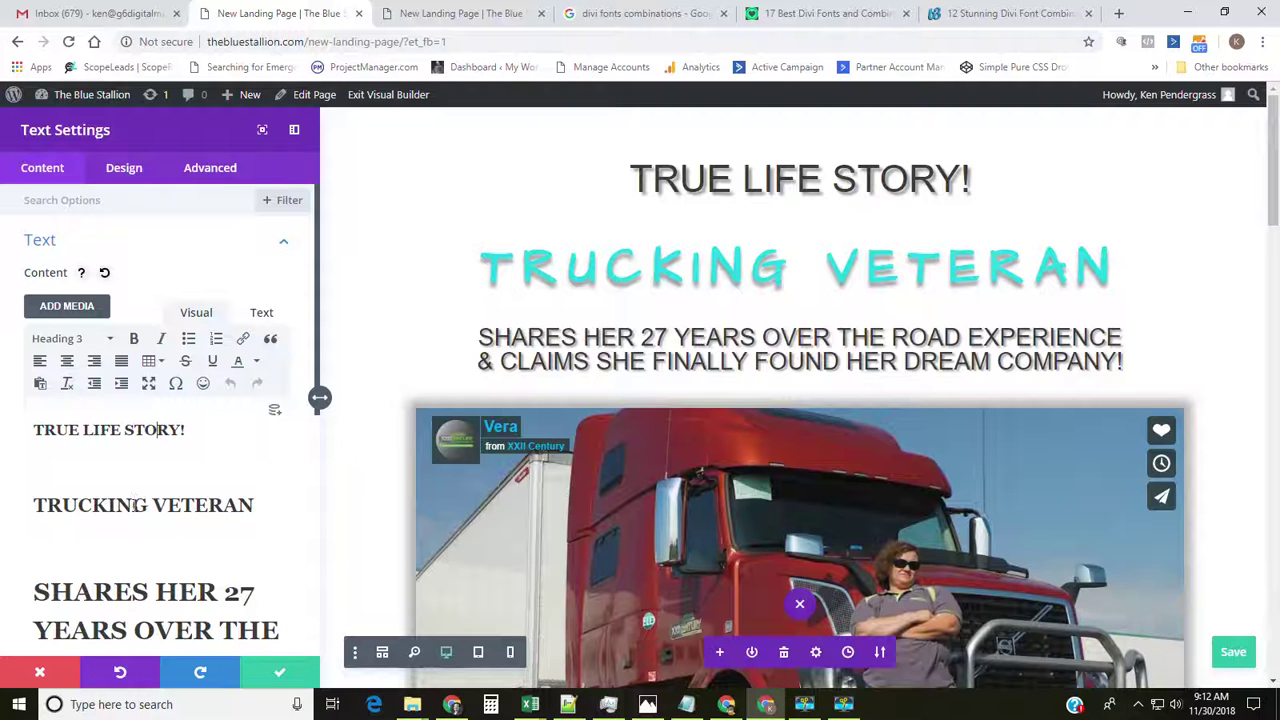
- Set the Heading 1 font in the heading text design settings to Baloo Tamma
{"action": "left_click", "coordinate": [136, 174]}
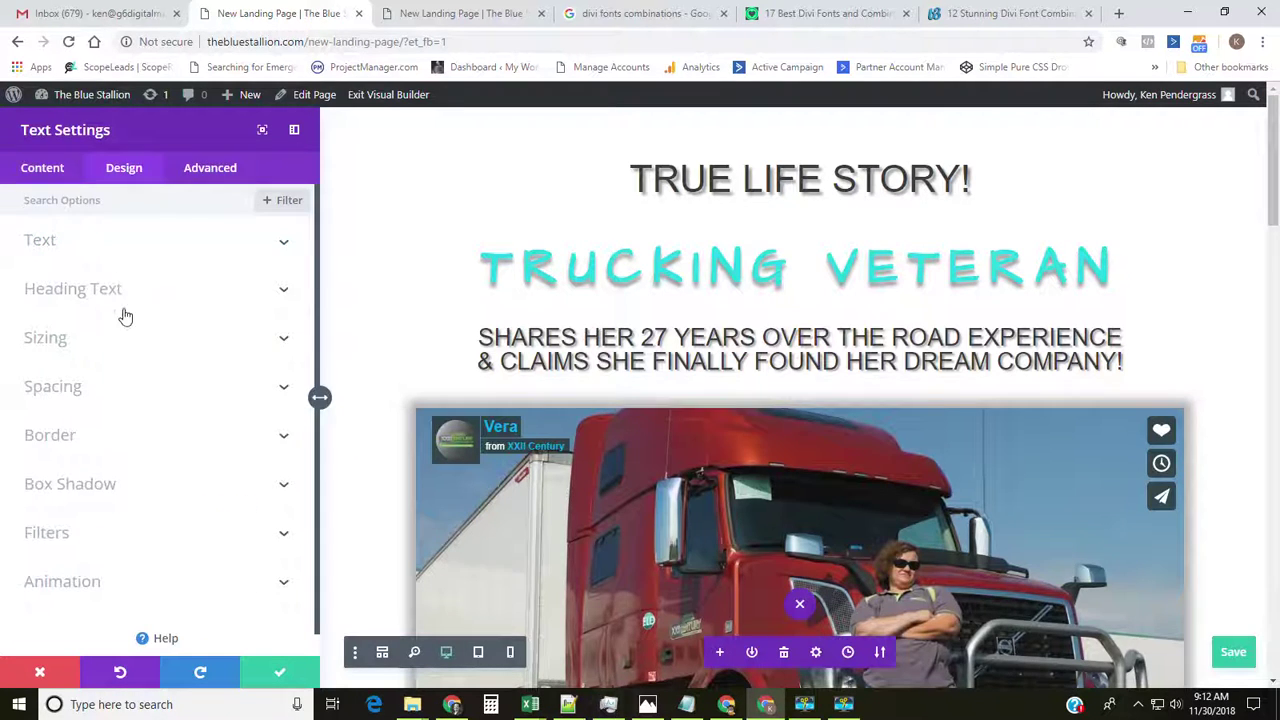
{"action": "left_click", "coordinate": [121, 295]}
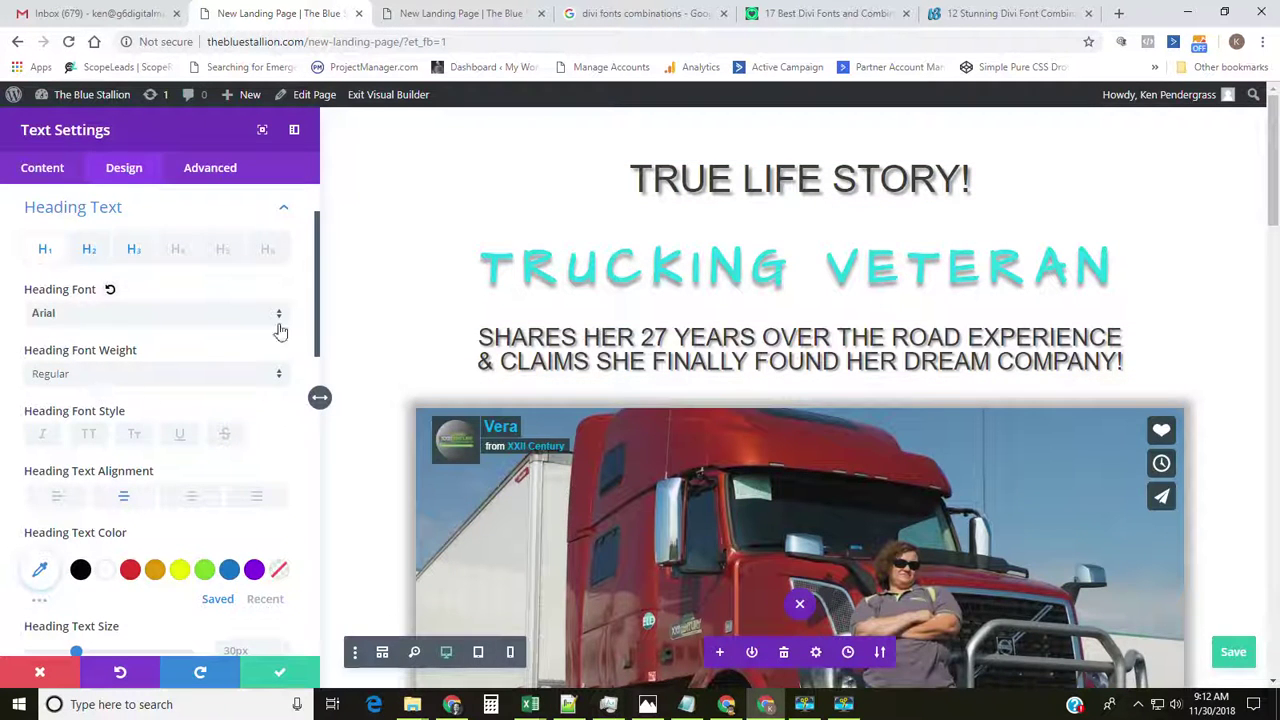
{"action": "left_click", "coordinate": [281, 316]}
{"action": "scroll", "coordinate": [189, 430], "scroll_direction": "down", "scroll_amount": 10}
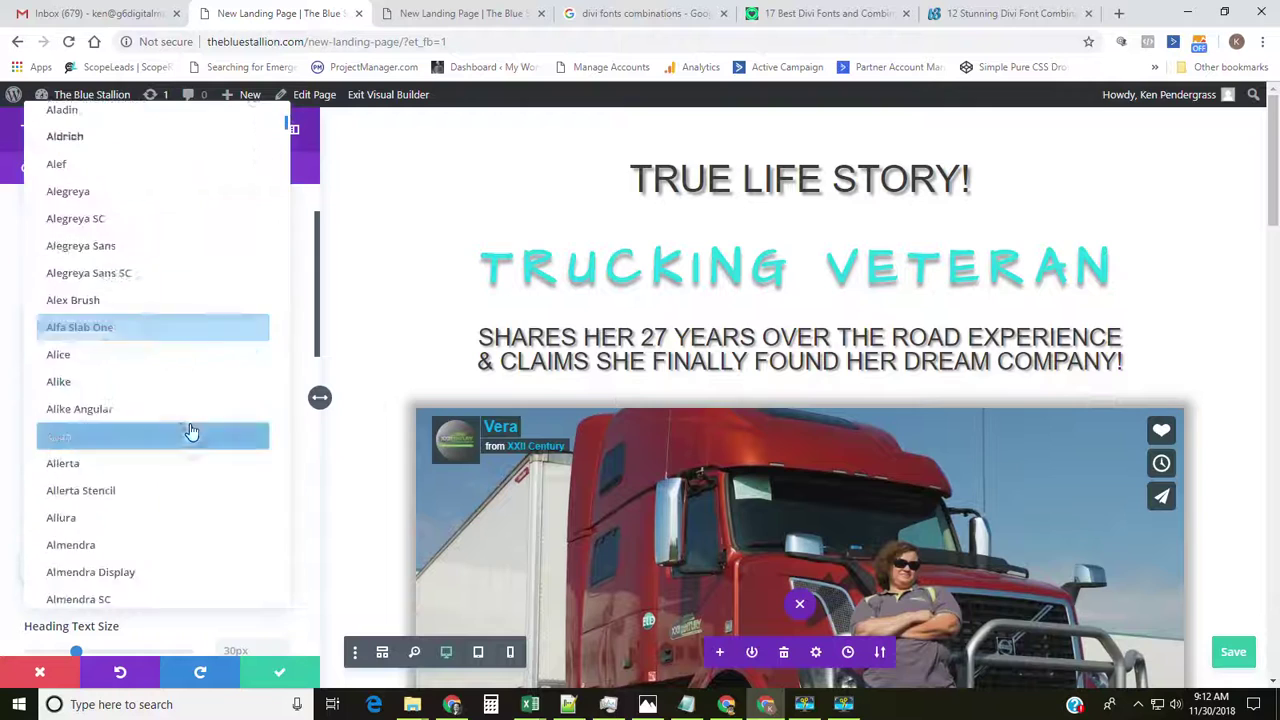
{"action": "scroll", "coordinate": [191, 437], "scroll_direction": "down", "scroll_amount": 10}
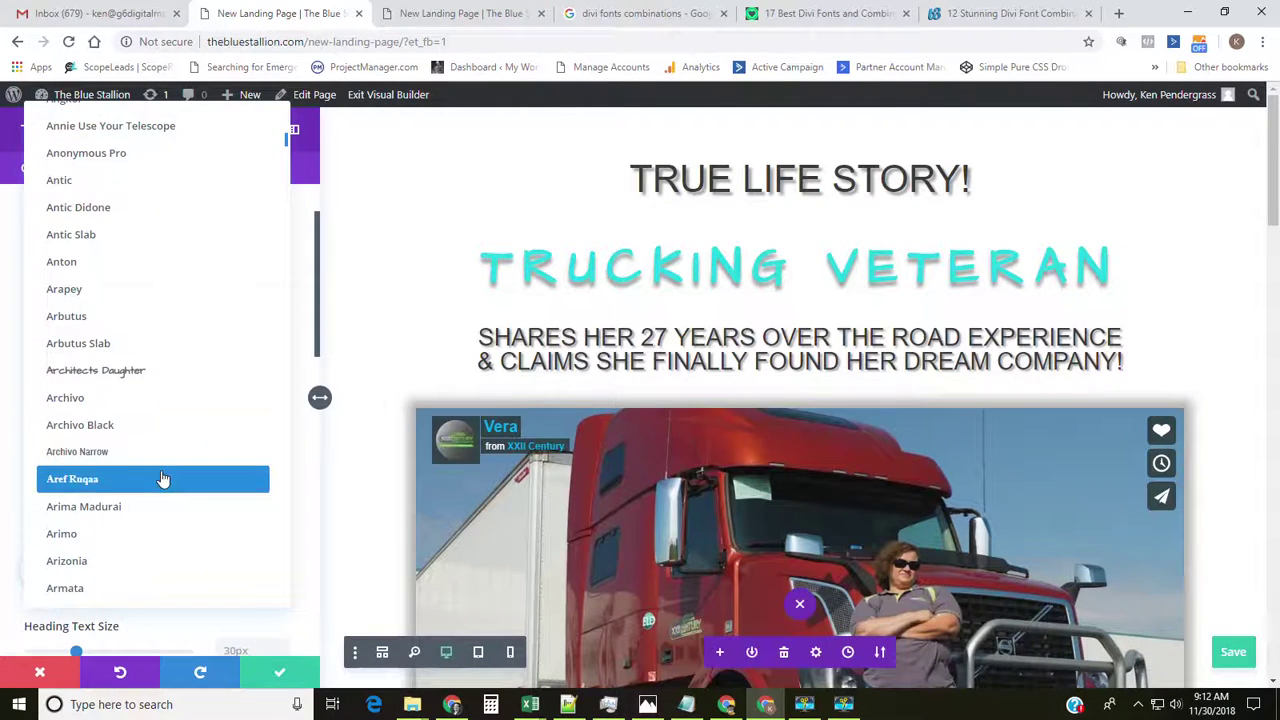
{"action": "scroll", "coordinate": [155, 490], "scroll_direction": "down", "scroll_amount": 6}
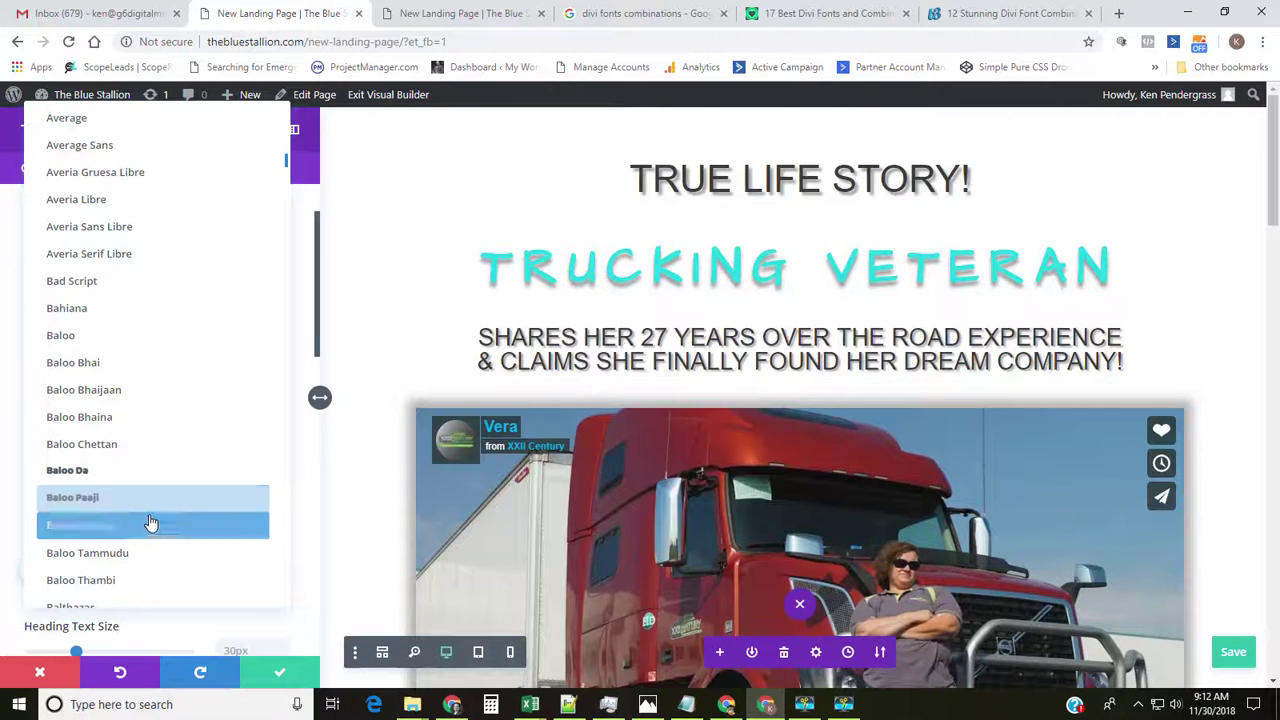
{"action": "left_click", "coordinate": [147, 526]}
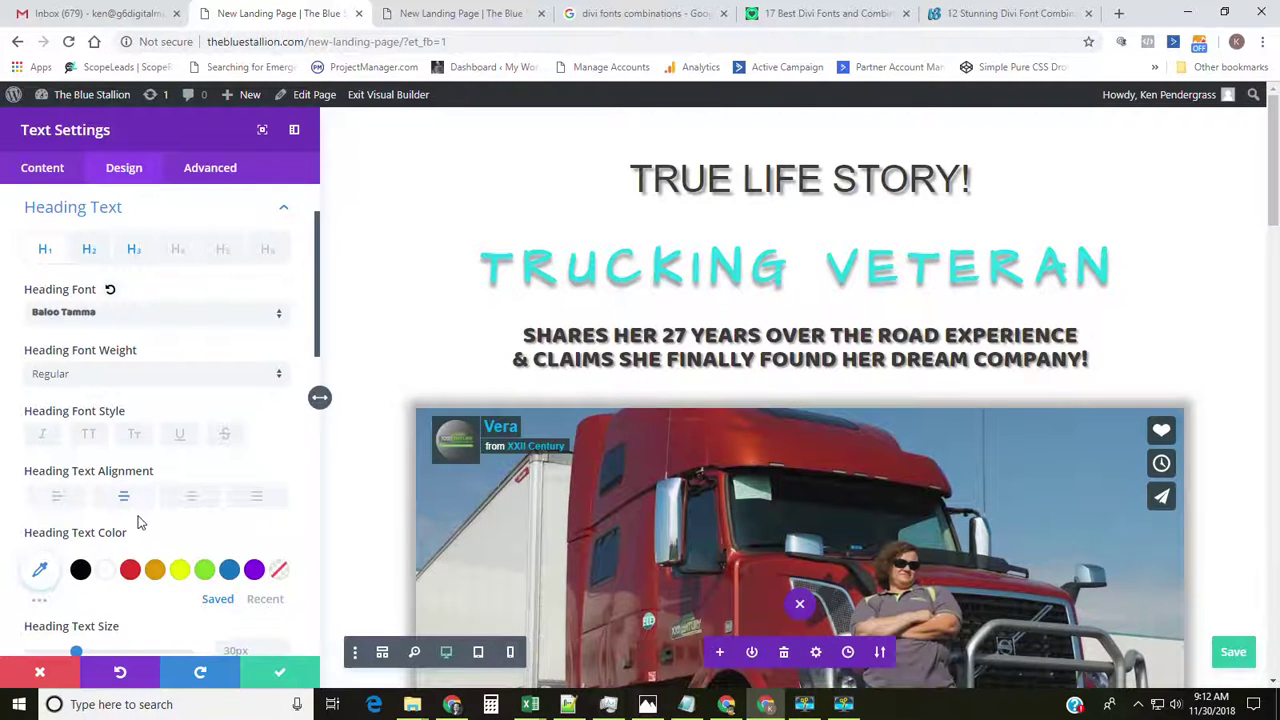
- Set the Heading 1 text color to white (#ffffff) and its text size to 33px, and accept the module's changes
{"action": "left_click", "coordinate": [206, 570]}
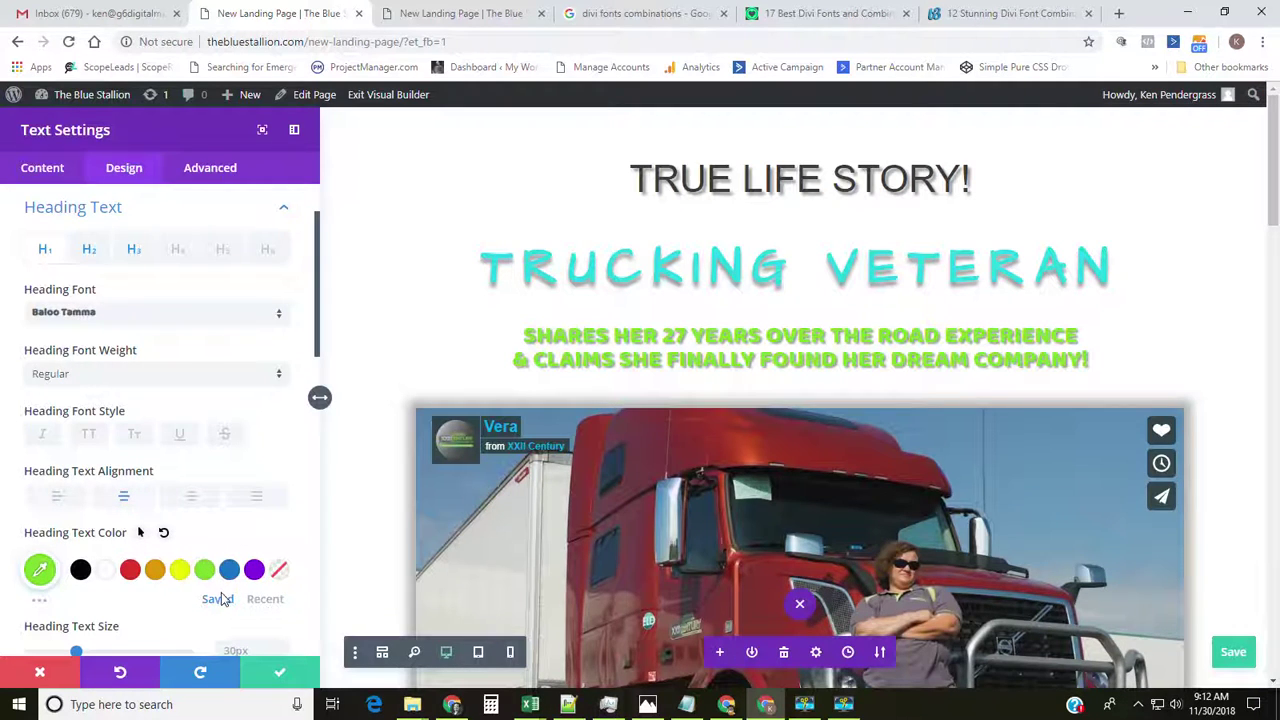
{"action": "left_click", "coordinate": [106, 572]}
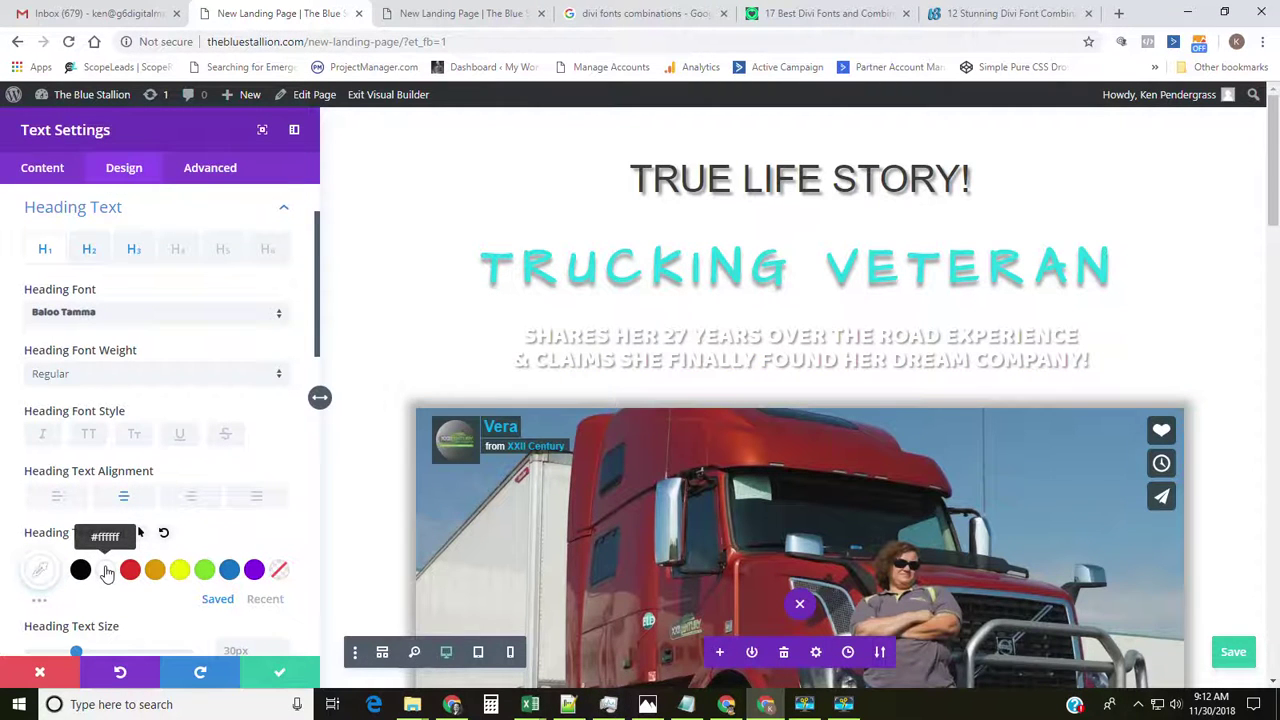
{"action": "scroll", "coordinate": [240, 431], "scroll_direction": "down", "scroll_amount": 1}
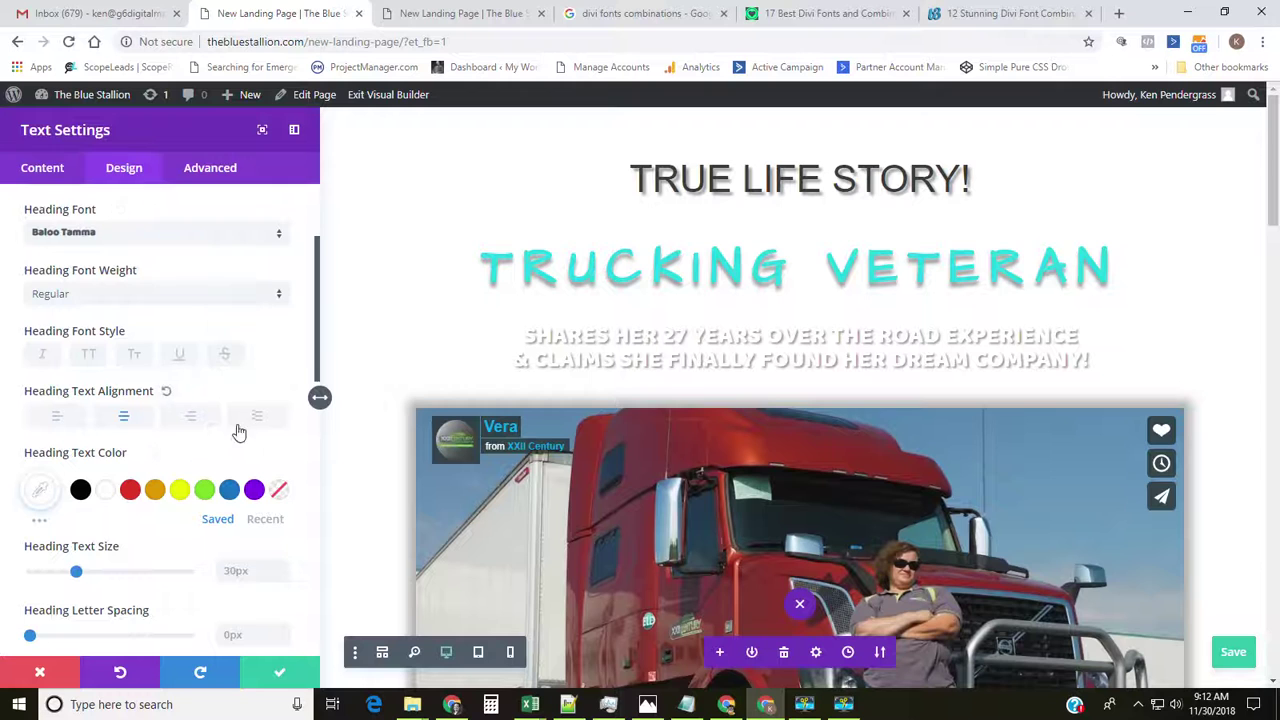
{"action": "scroll", "coordinate": [238, 433], "scroll_direction": "down", "scroll_amount": 2}
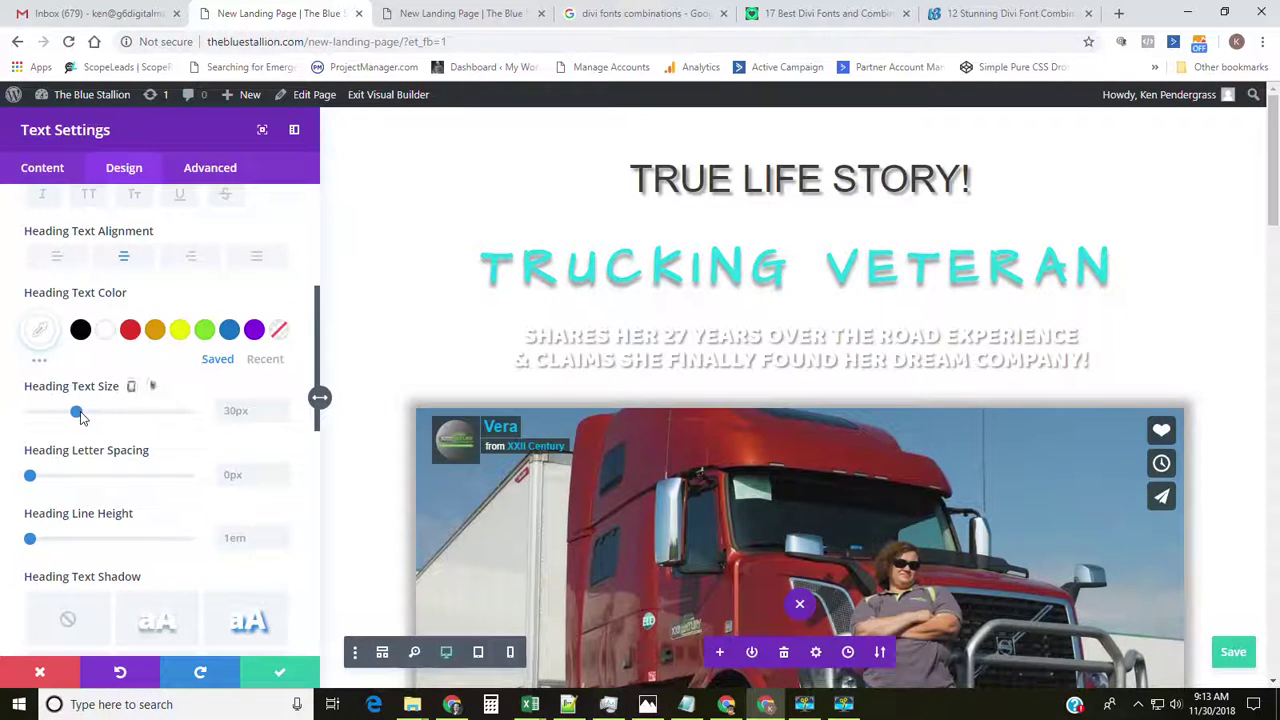
{"action": "left_click_drag", "start_coordinate": [77, 411], "coordinate": [83, 420]}
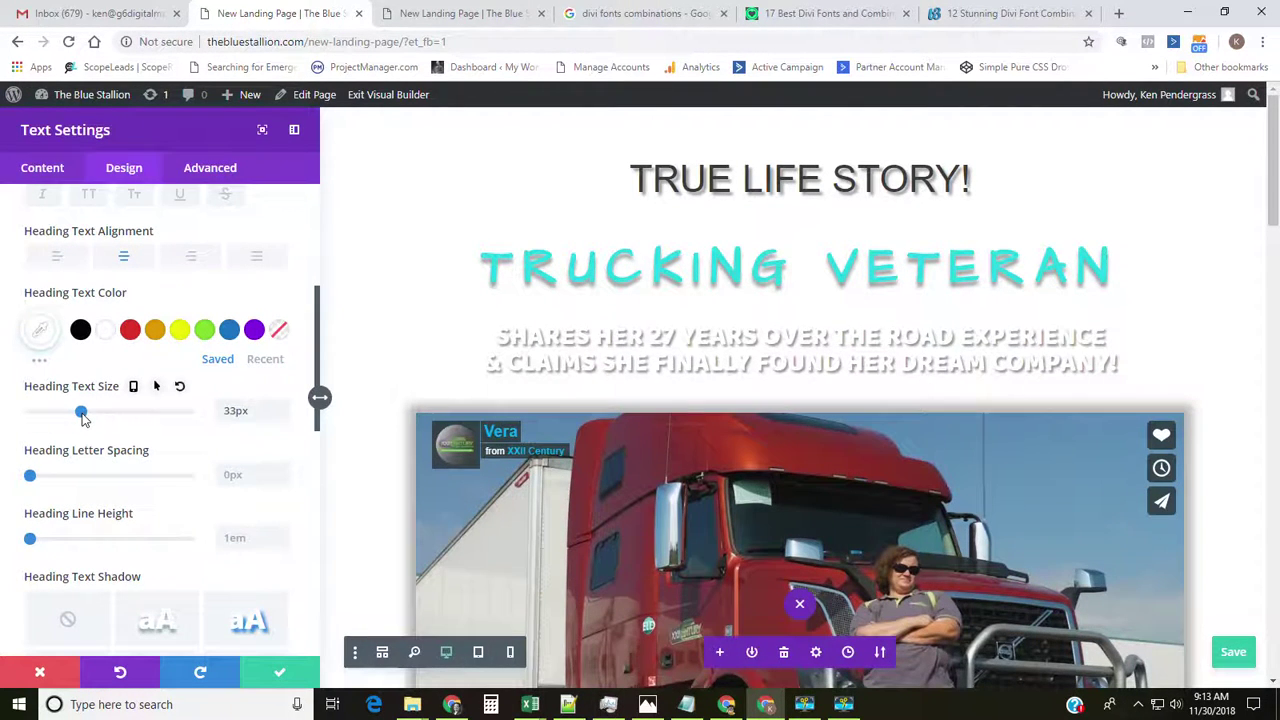
{"action": "left_click", "coordinate": [278, 669]}
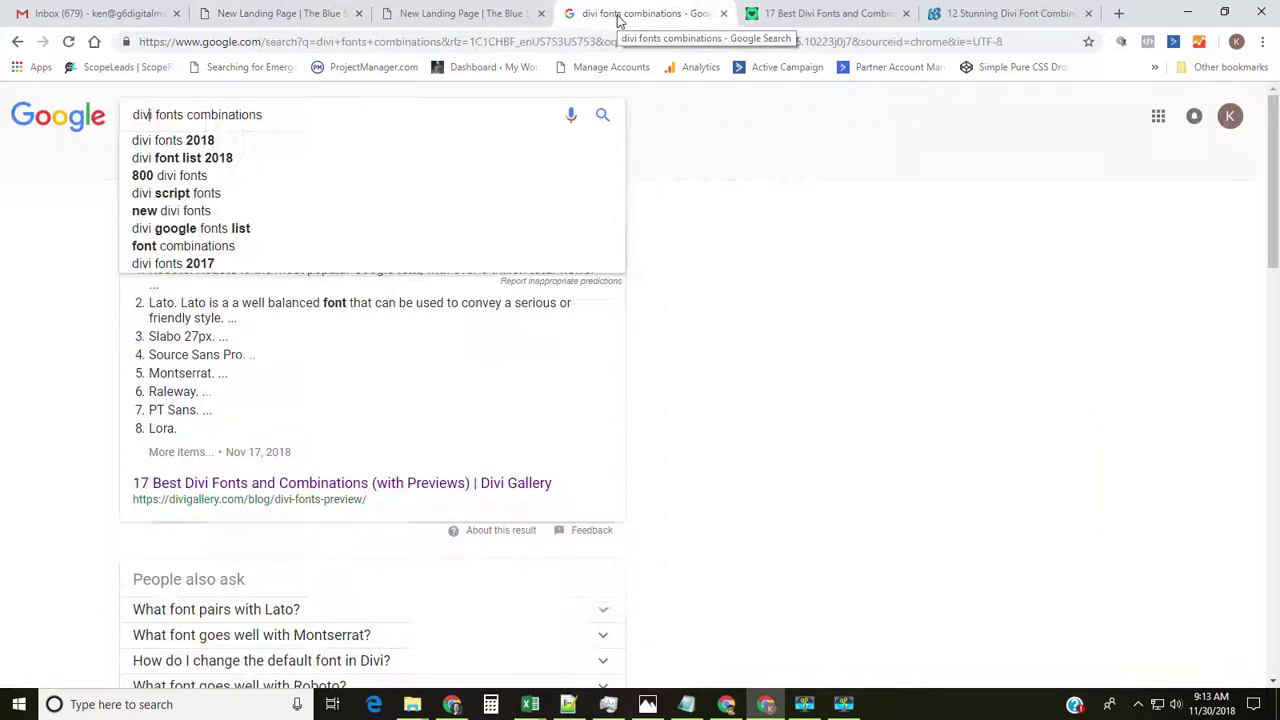
- Review the Google results for Divi font combinations and the two open articles on the best Divi fonts and pairings
{"action": "left_click", "coordinate": [618, 13]}
{"action": "left_click_drag", "start_coordinate": [454, 366], "coordinate": [134, 197]}
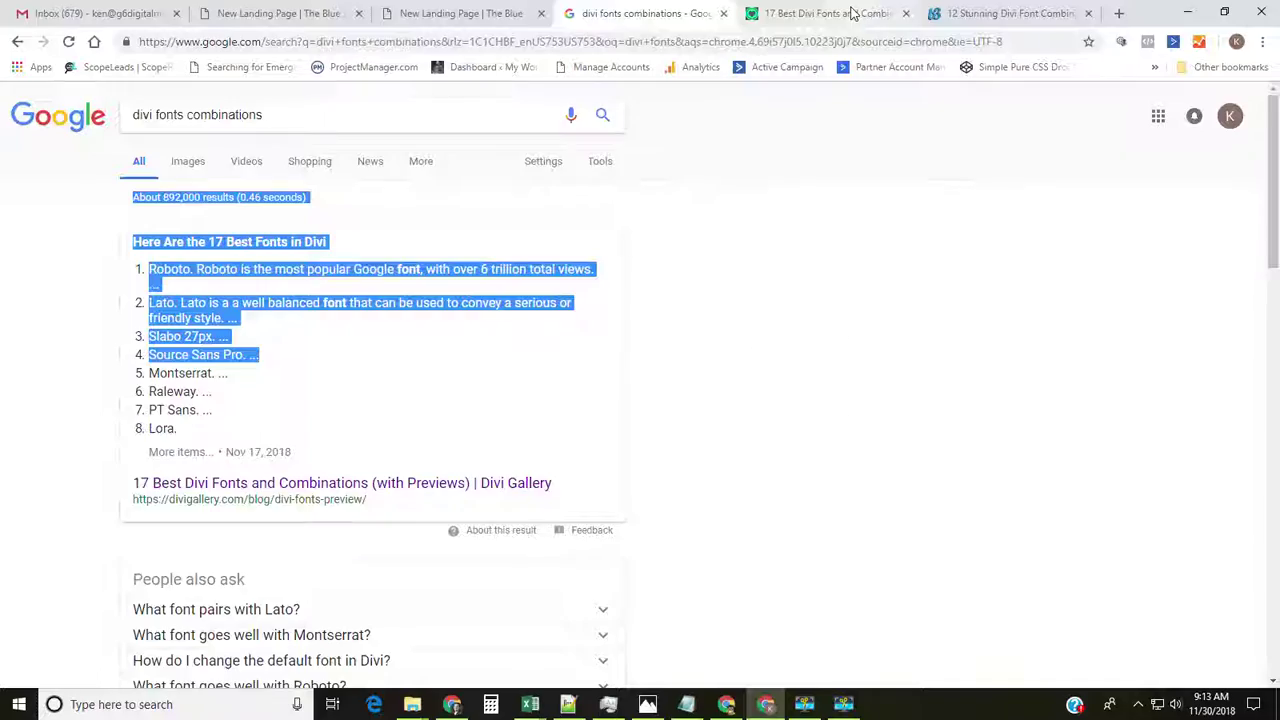
{"action": "left_click", "coordinate": [855, 14]}
{"action": "scroll", "coordinate": [445, 330], "scroll_direction": "up", "scroll_amount": 10}
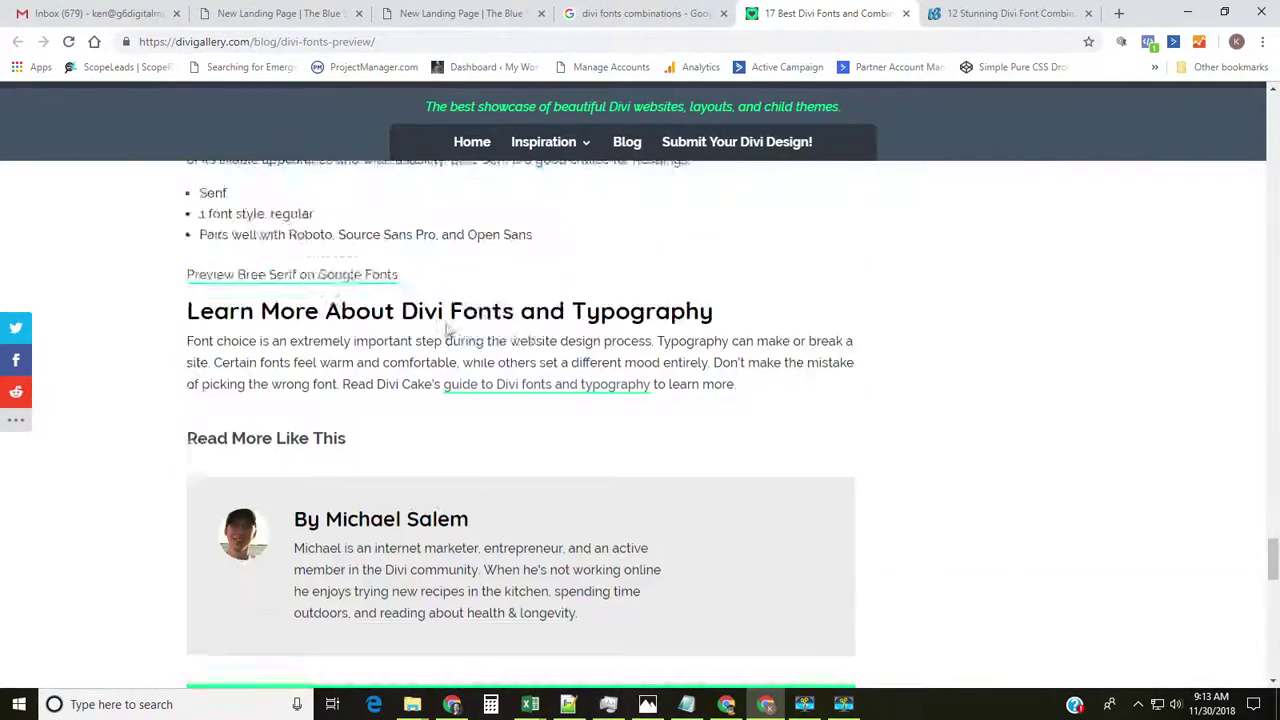
{"action": "scroll", "coordinate": [445, 338], "scroll_direction": "up", "scroll_amount": 10}
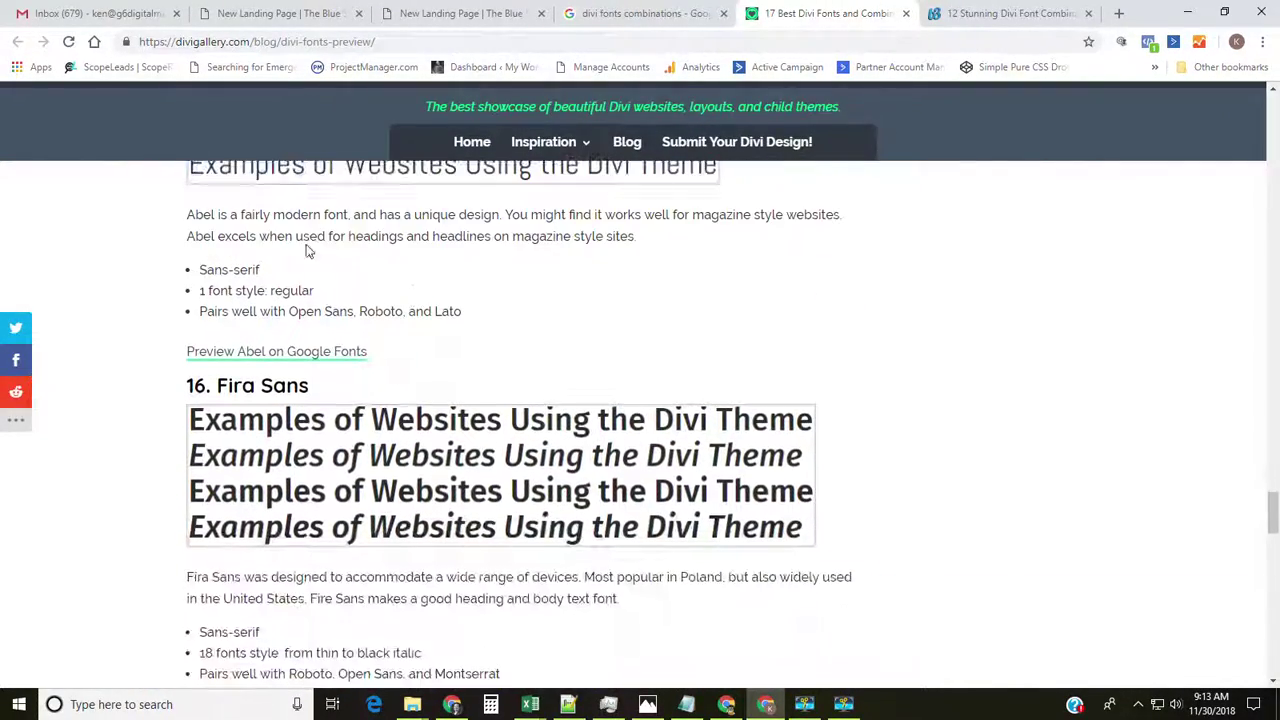
{"action": "left_click", "coordinate": [1020, 14]}
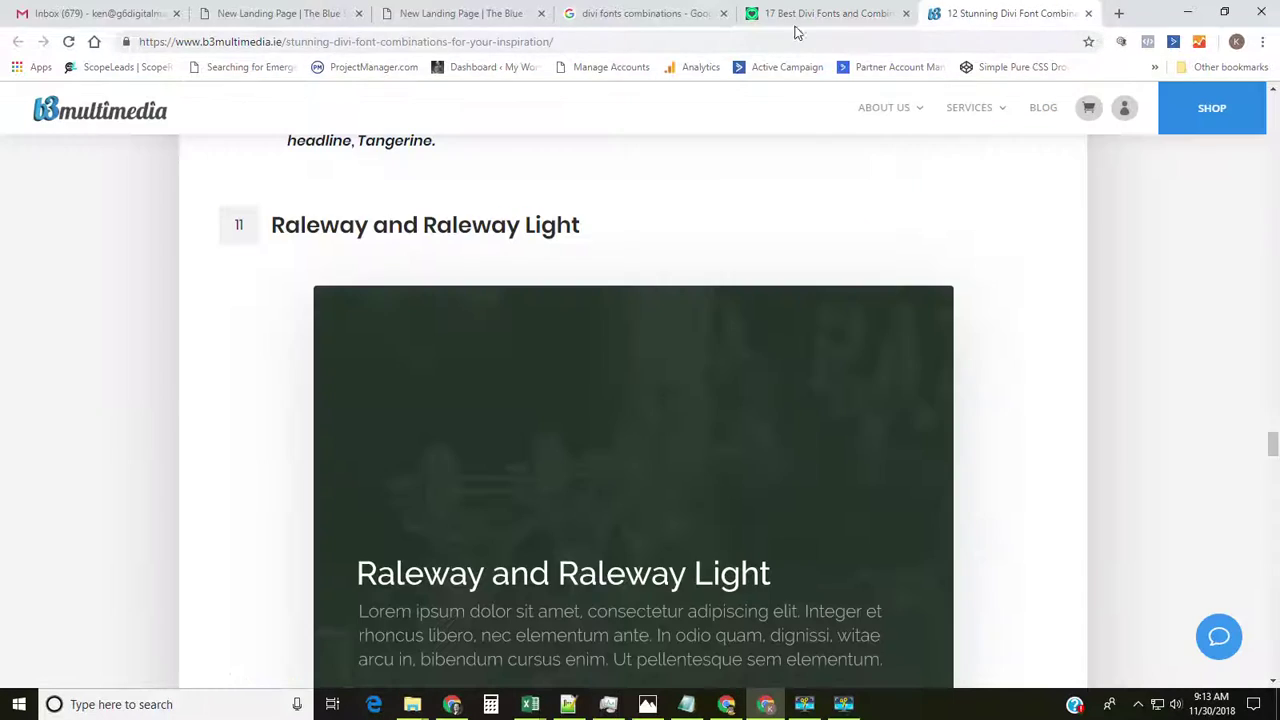
- Return to the landing page and set the headline text module's Heading 3 font to ABeeZee
{"action": "left_click", "coordinate": [290, 14]}
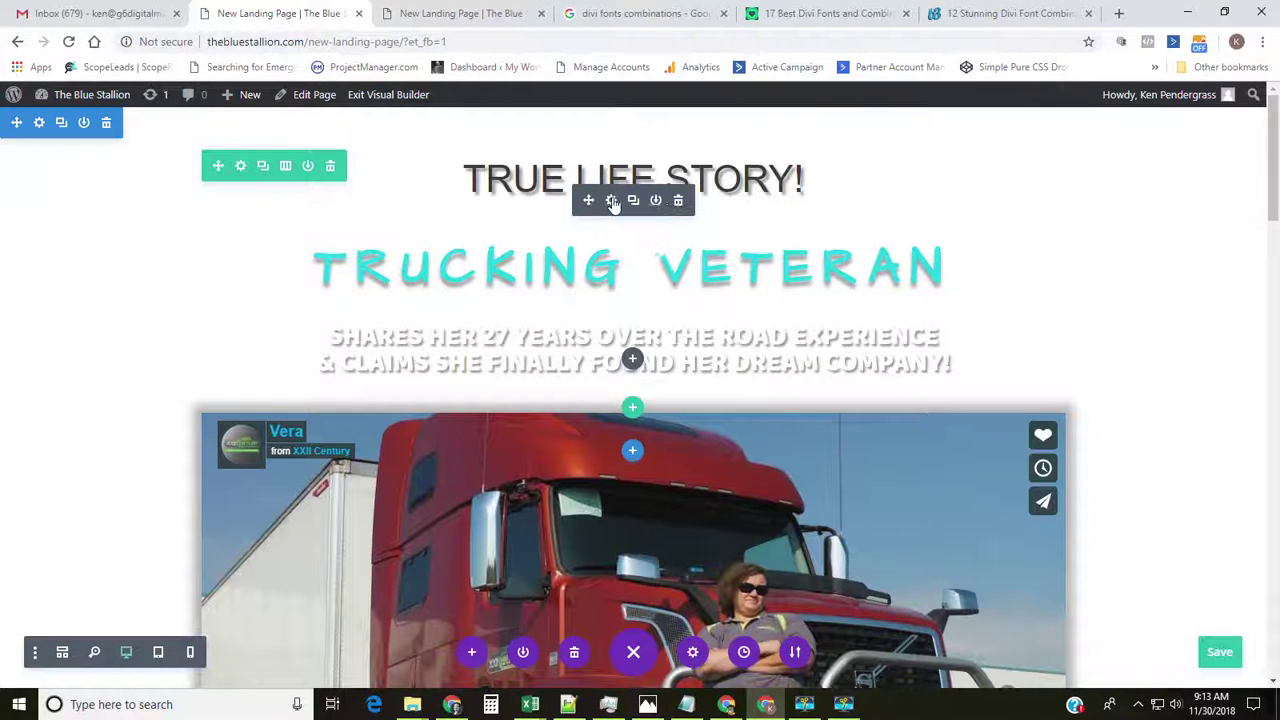
{"action": "left_click", "coordinate": [610, 200]}
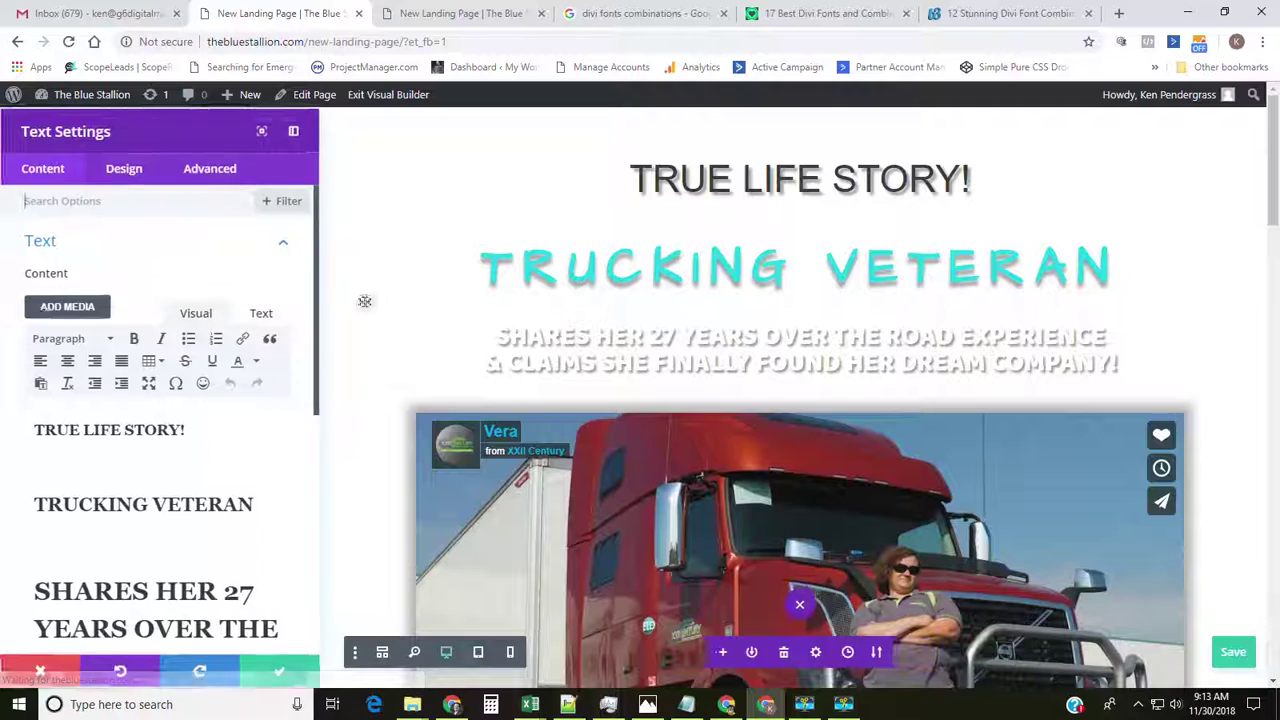
{"action": "left_click", "coordinate": [128, 168]}
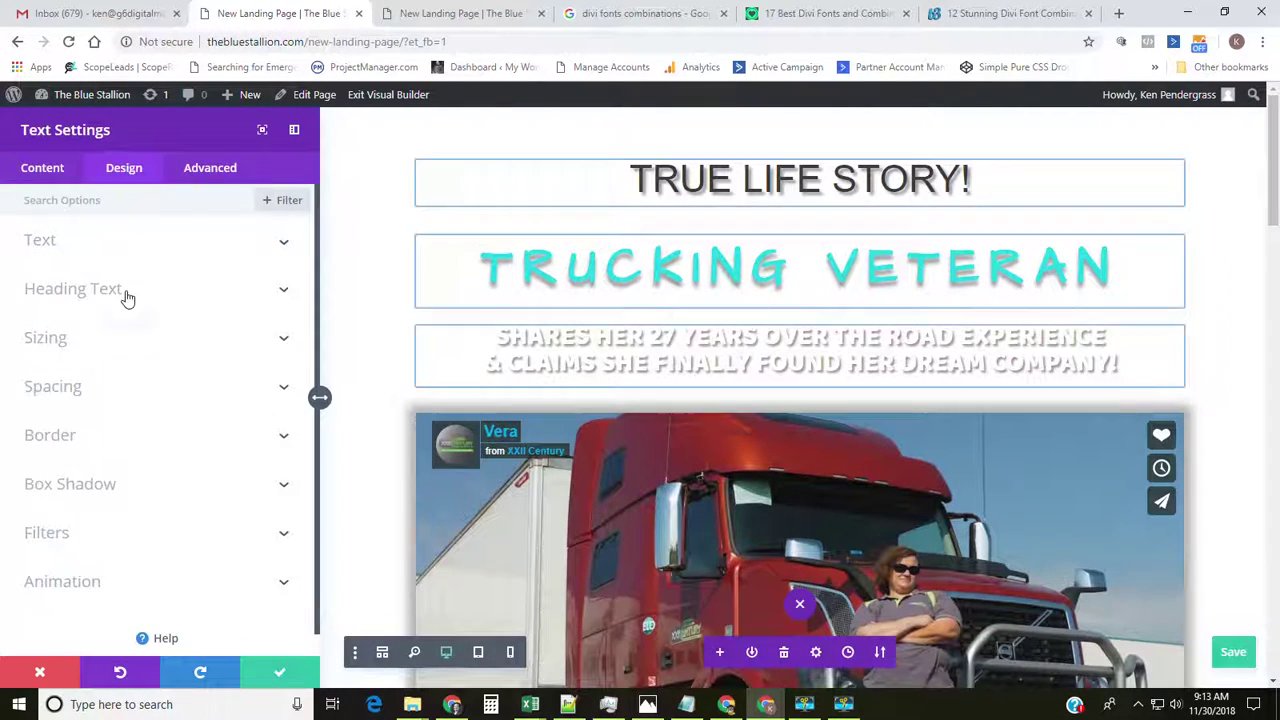
{"action": "left_click", "coordinate": [126, 290]}
{"action": "left_click", "coordinate": [132, 252]}
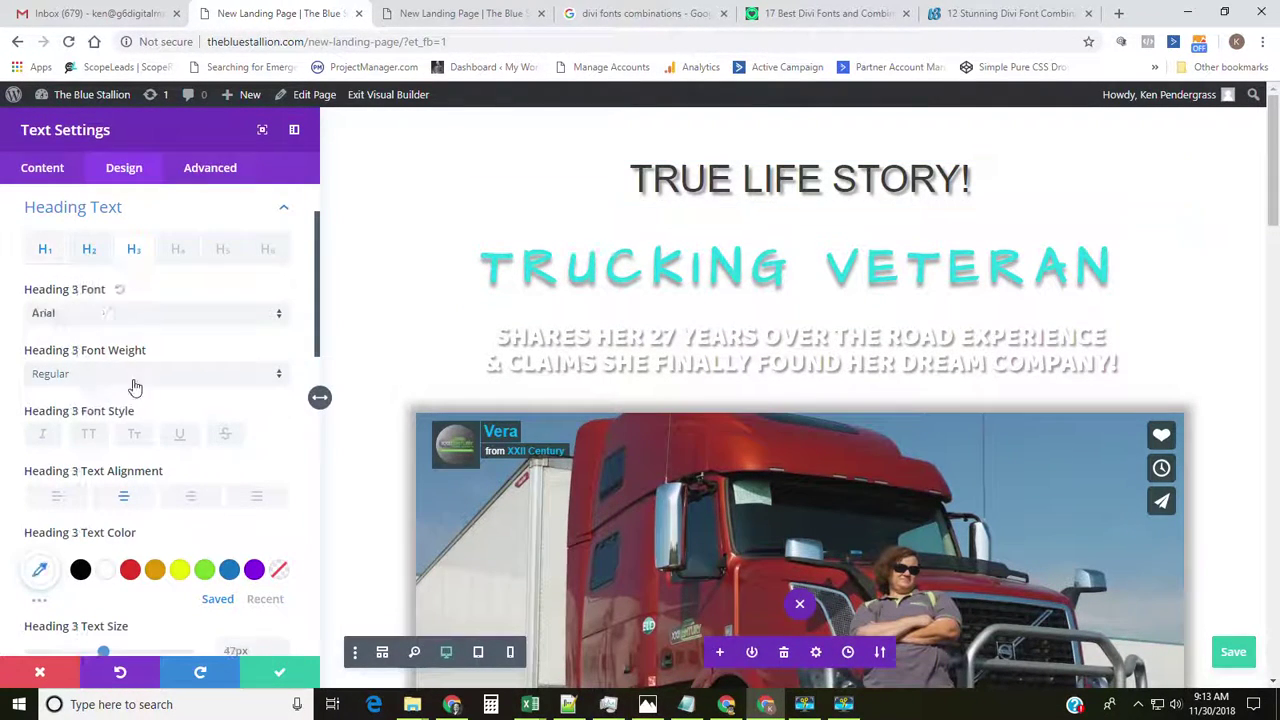
{"action": "left_click", "coordinate": [150, 316]}
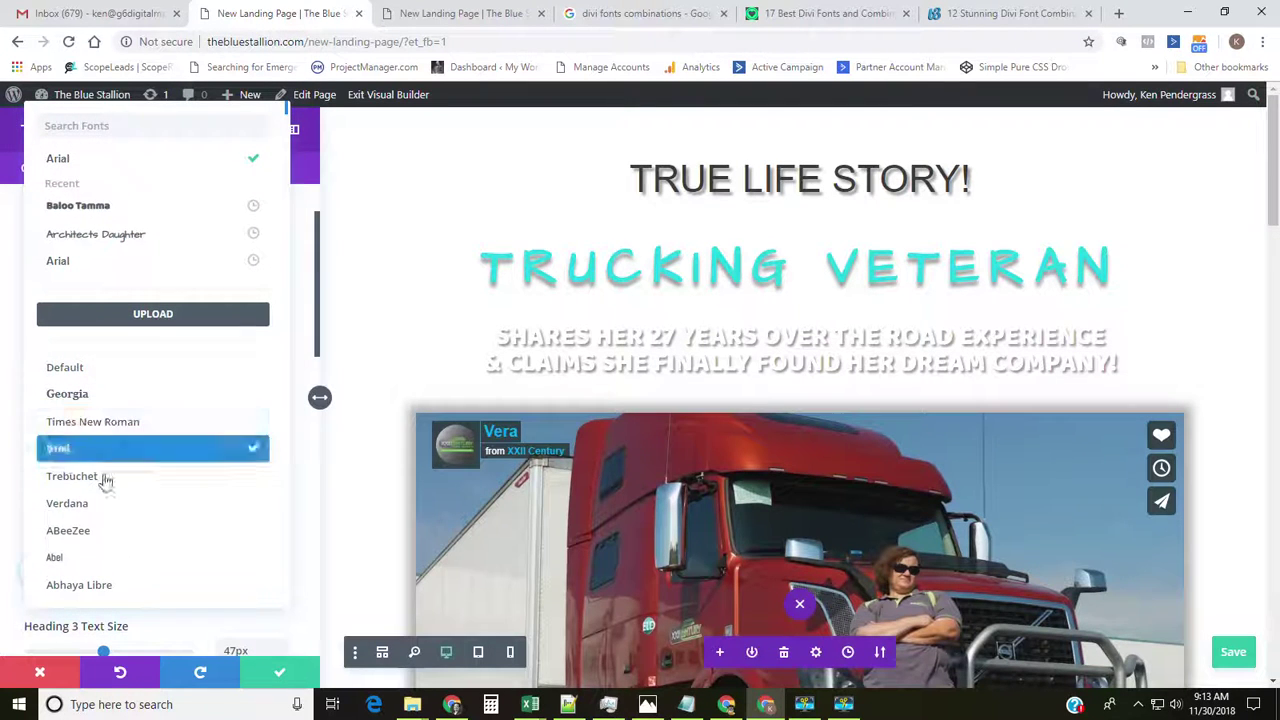
{"action": "left_click", "coordinate": [100, 531]}
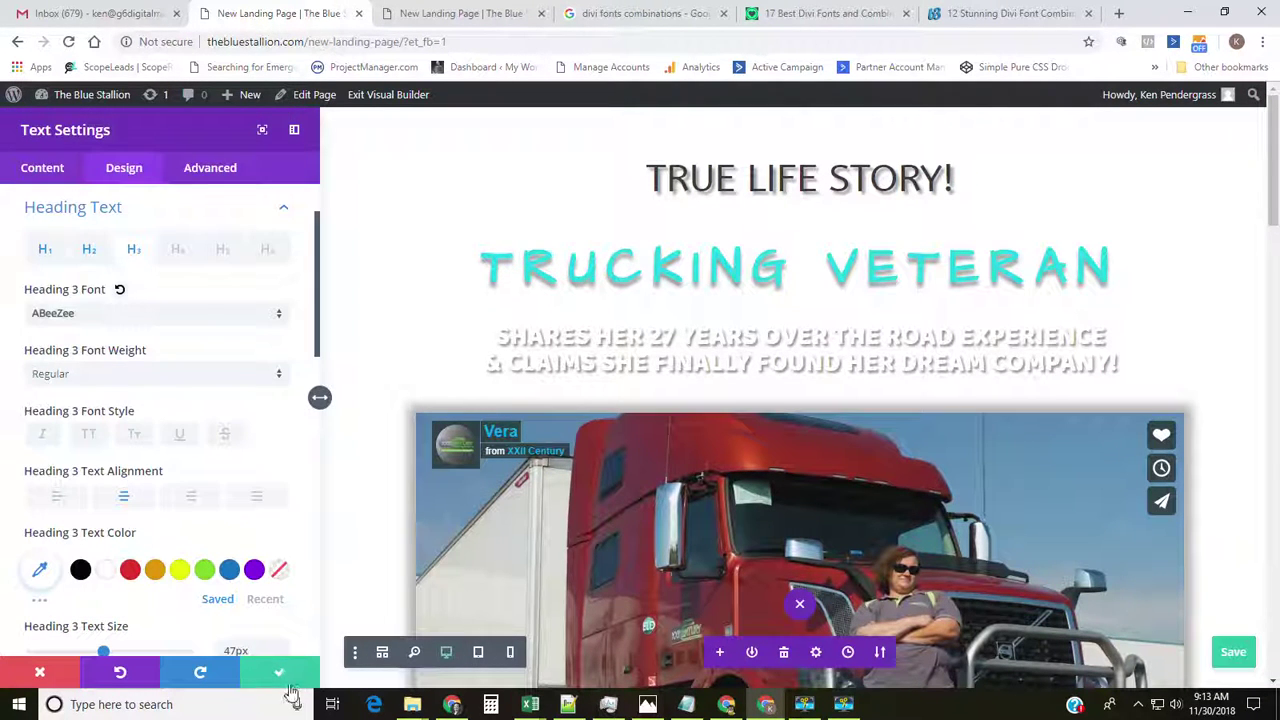
- Set the Heading 3 text color to green (#7cda24), accept the module's changes, and save the page
{"action": "left_click", "coordinate": [205, 570]}
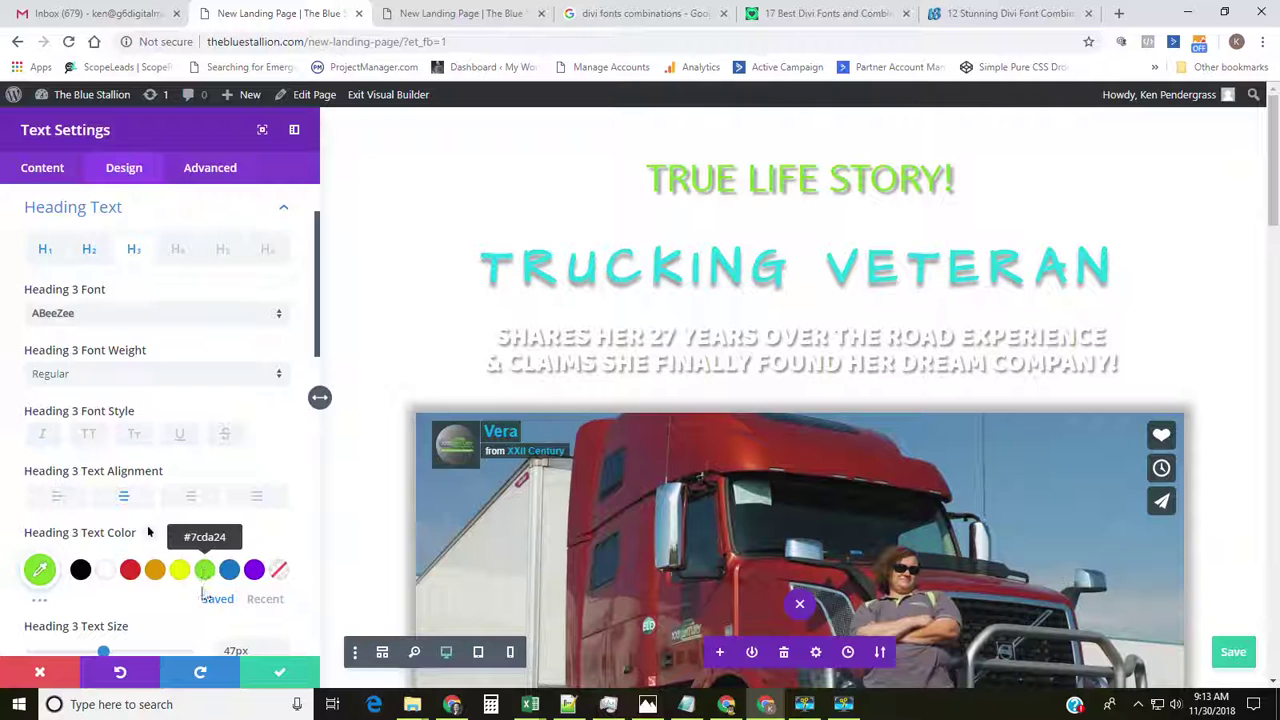
{"action": "left_click", "coordinate": [262, 672]}
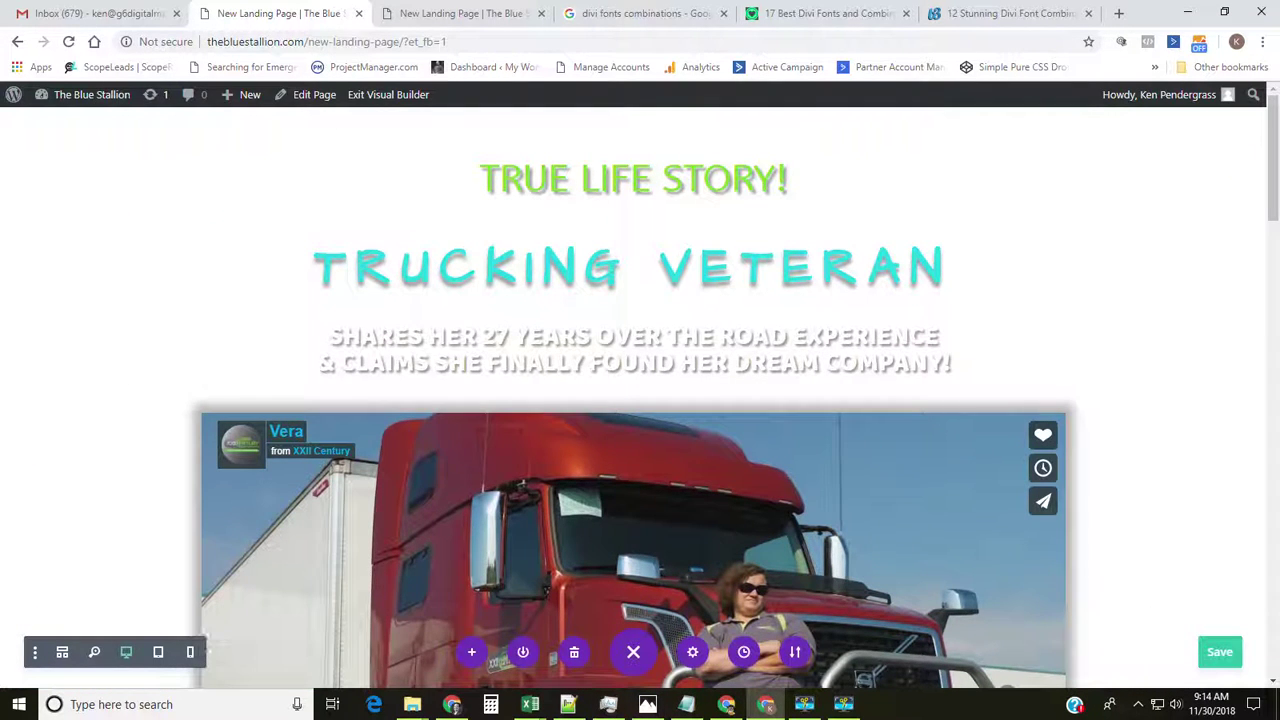
{"action": "left_click", "coordinate": [1219, 657]}
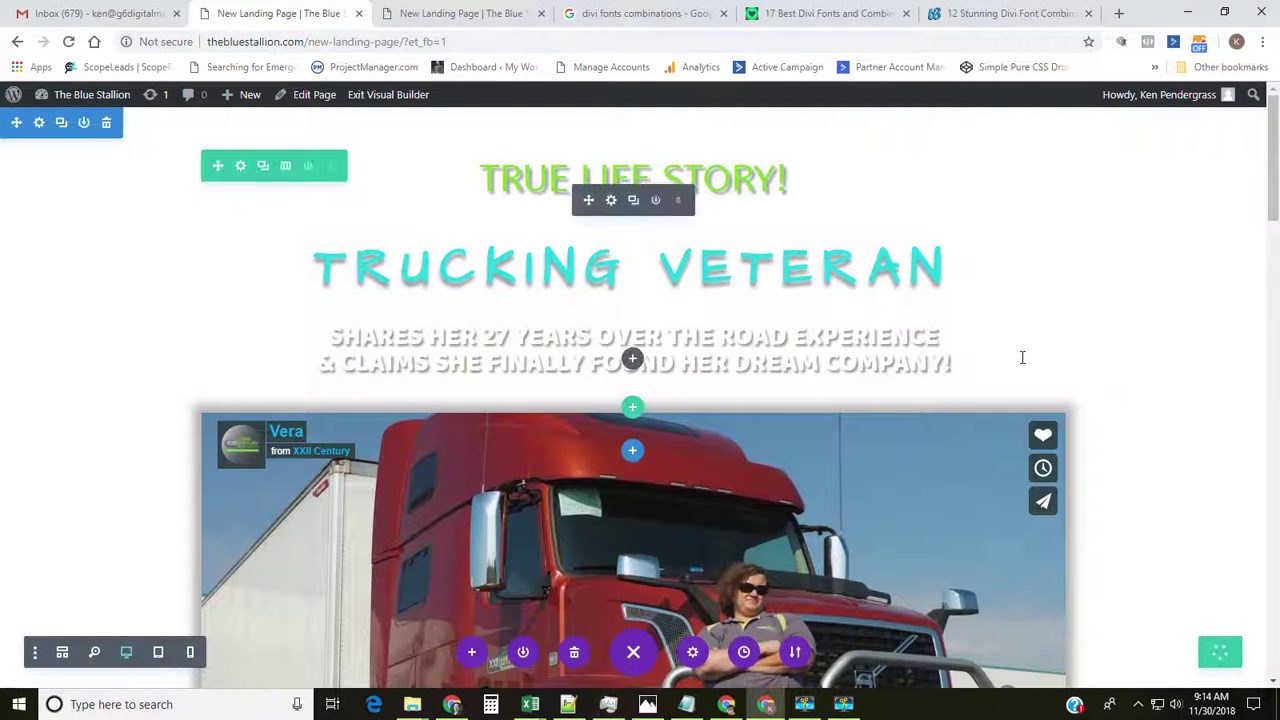